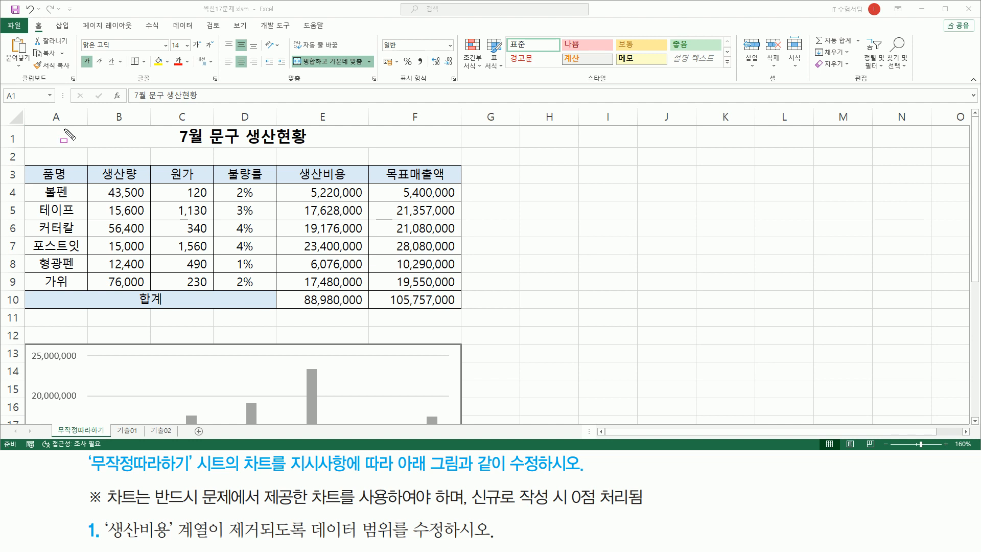
# Step: Examine the 7월 문구 생산현황 table and the column chart below it on the 무작정따라하기 sheet
pyautogui.moveTo(24, 126)
pyautogui.mouseDown()
pyautogui.moveTo(416, 331)
pyautogui.moveTo(462, 312)
pyautogui.mouseUp()
pyautogui.press('Escape')
pyautogui.moveTo(974, 249); pyautogui.dragTo(979, 376)
pyautogui.moveTo(151, 477); pyautogui.dragTo(282, 475)
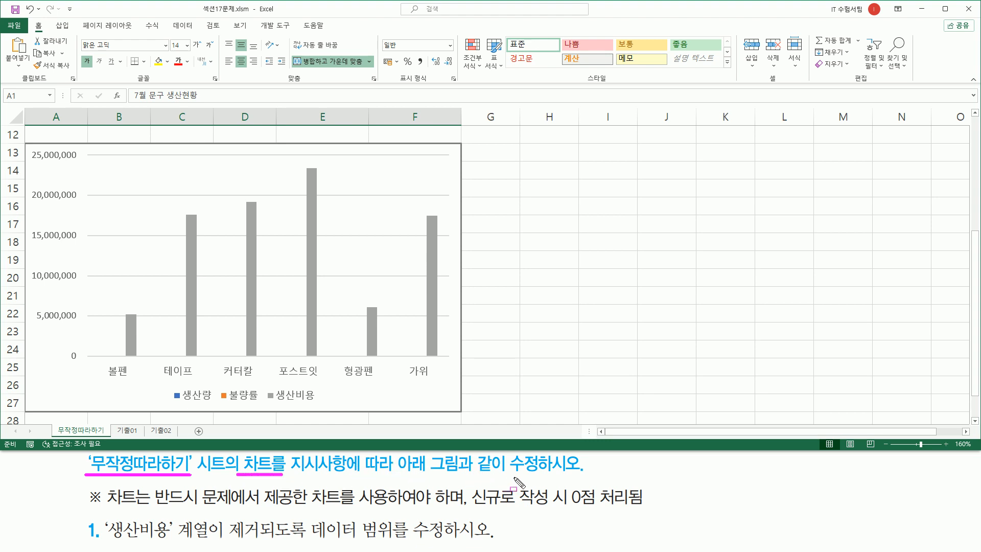
pyautogui.moveTo(509, 475); pyautogui.dragTo(589, 474)
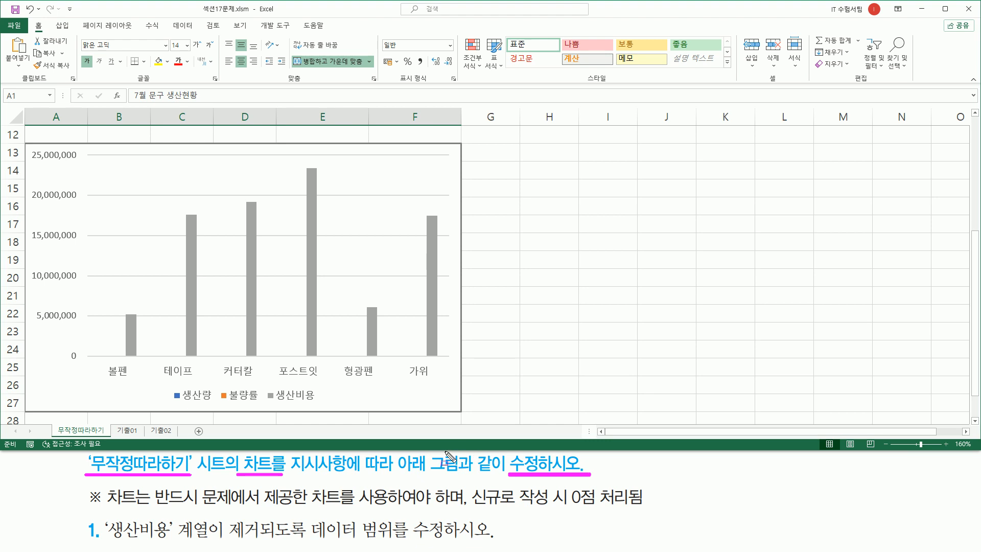
pyautogui.press('Escape')
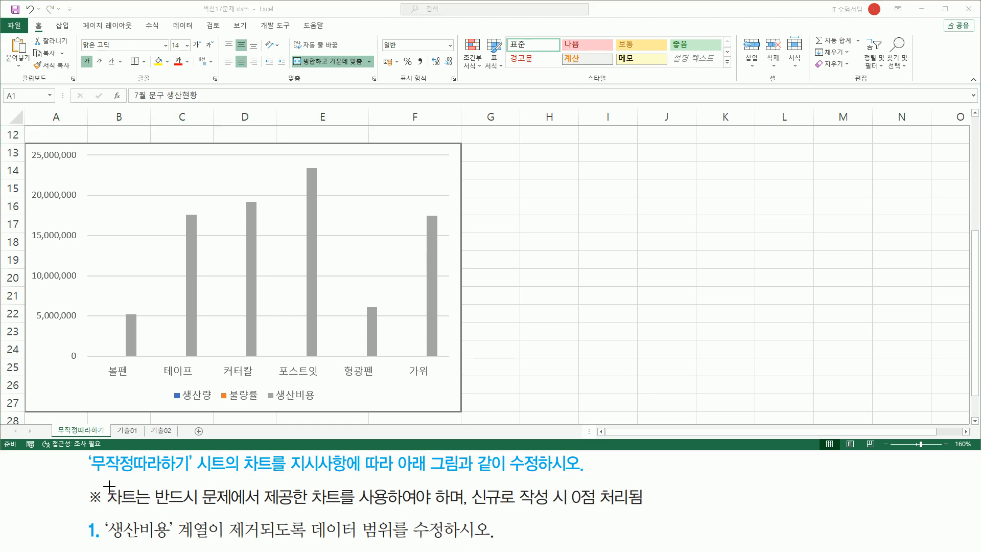
pyautogui.moveTo(160, 509); pyautogui.dragTo(390, 510)
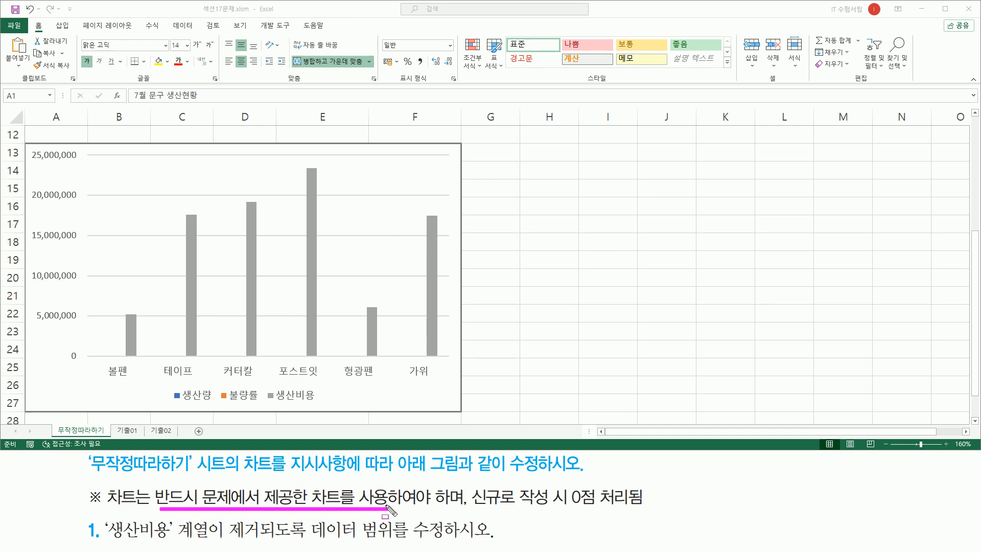
pyautogui.moveTo(472, 482); pyautogui.dragTo(650, 514)
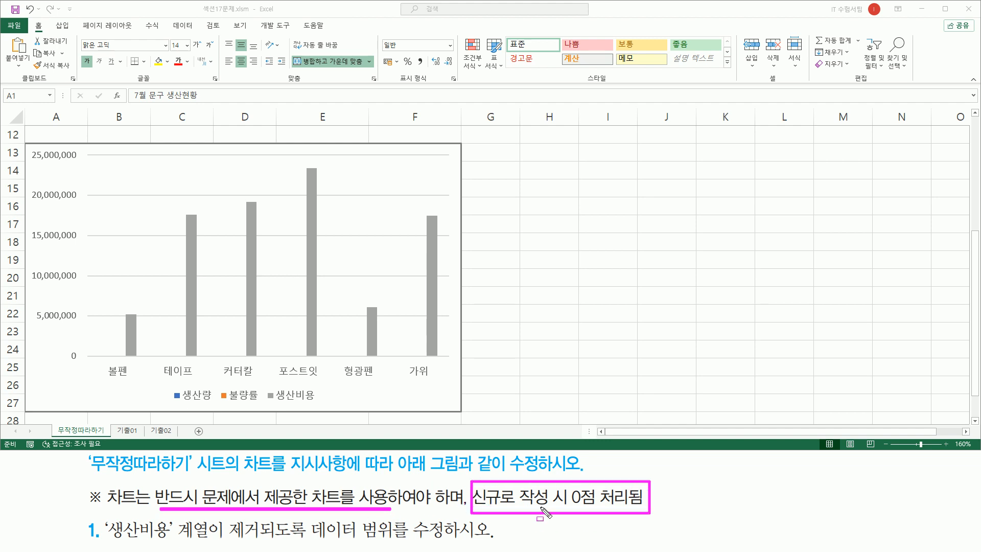
pyautogui.press('Delete')
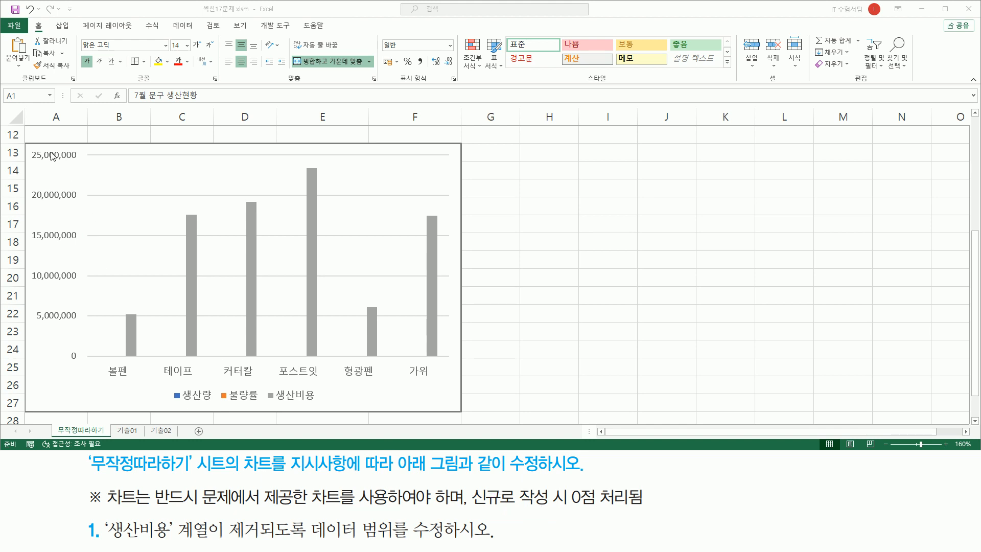
pyautogui.moveTo(26, 144); pyautogui.dragTo(463, 414)
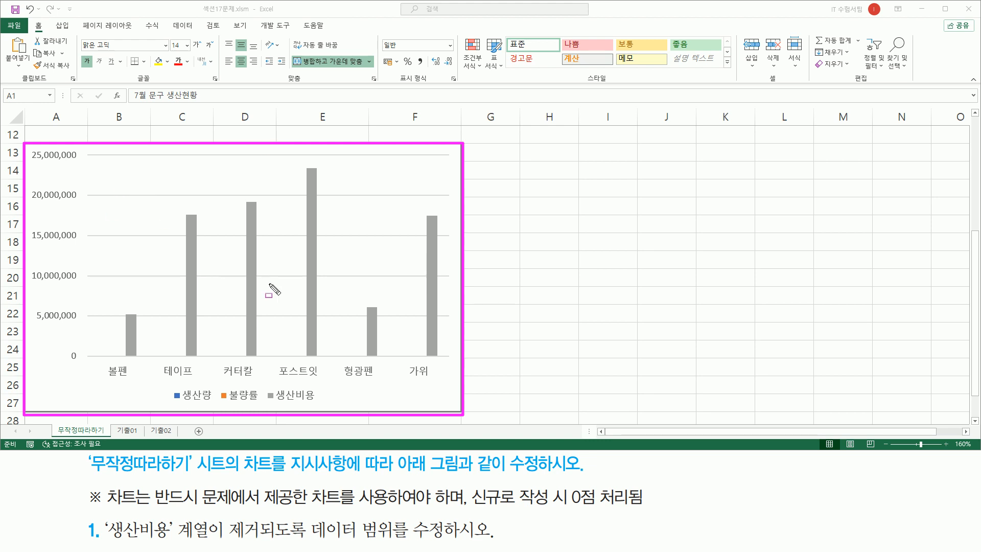
pyautogui.moveTo(469, 483)
pyautogui.mouseDown()
pyautogui.moveTo(511, 507)
pyautogui.moveTo(647, 507)
pyautogui.mouseUp()
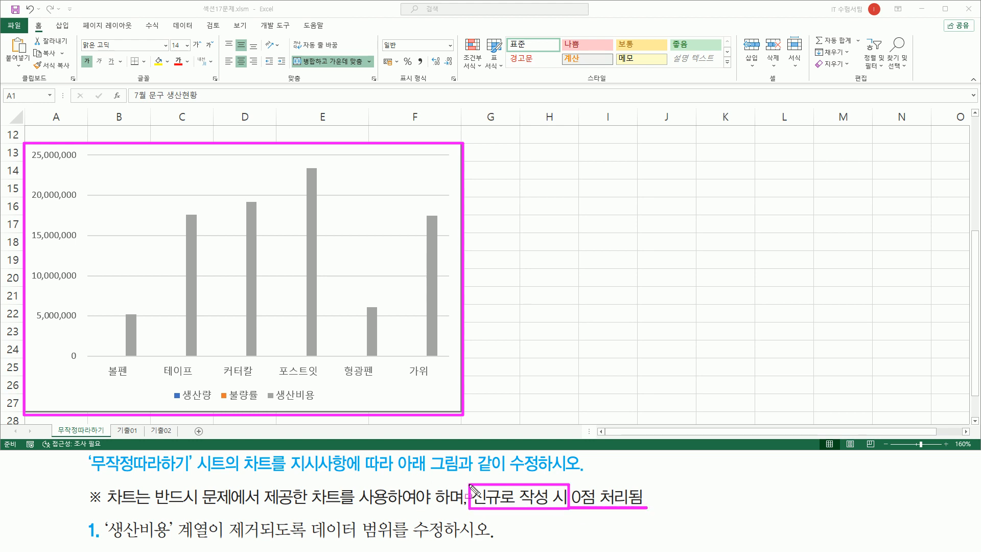
pyautogui.press('e')
pyautogui.moveTo(26, 143)
pyautogui.mouseDown()
pyautogui.moveTo(388, 353)
pyautogui.moveTo(463, 414)
pyautogui.mouseUp()
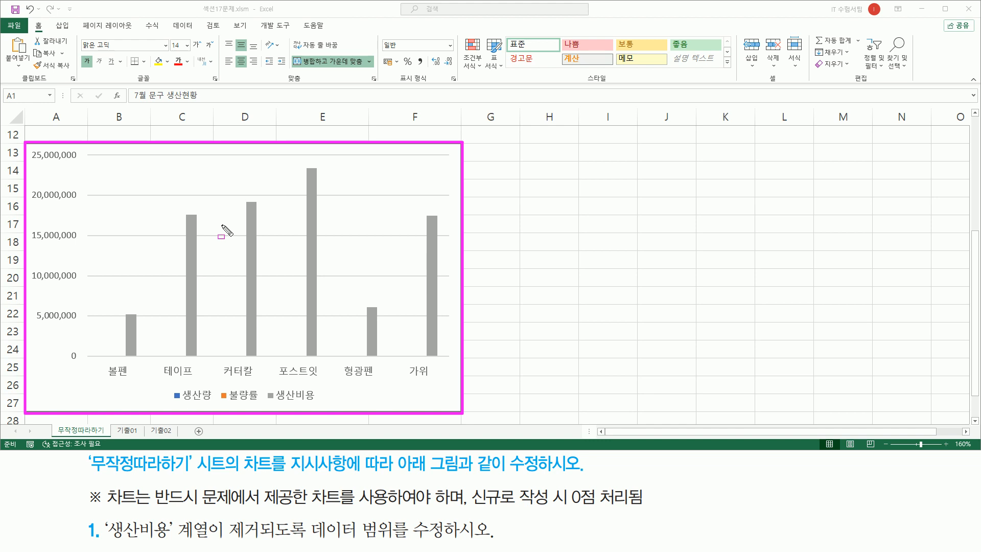
pyautogui.press('Escape')
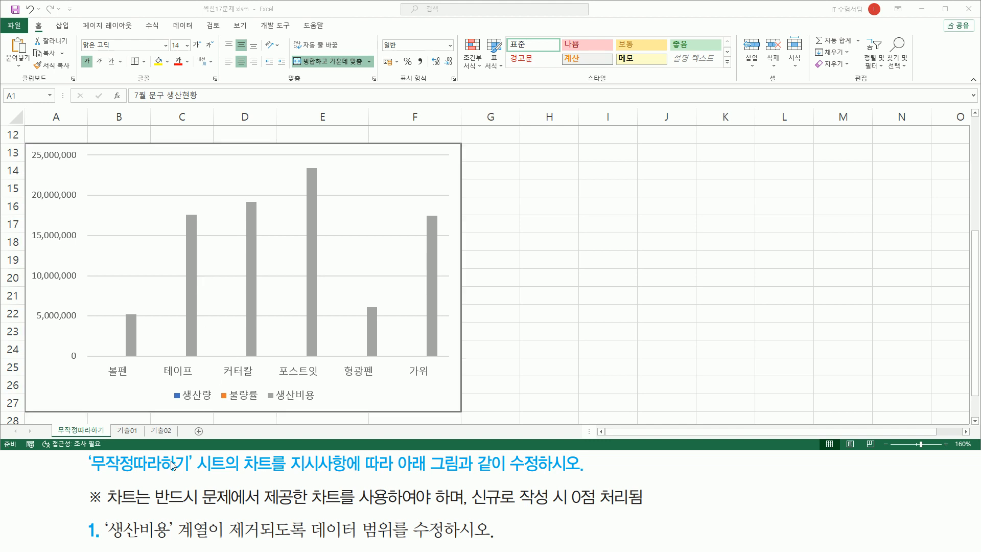
pyautogui.hotkey('ctrl', '2')
pyautogui.moveTo(105, 515)
pyautogui.mouseDown()
pyautogui.moveTo(176, 540)
pyautogui.moveTo(458, 546)
pyautogui.mouseUp()
pyautogui.press('Escape')
pyautogui.moveTo(106, 515)
pyautogui.mouseDown()
pyautogui.moveTo(121, 536)
pyautogui.moveTo(265, 545)
pyautogui.mouseUp()
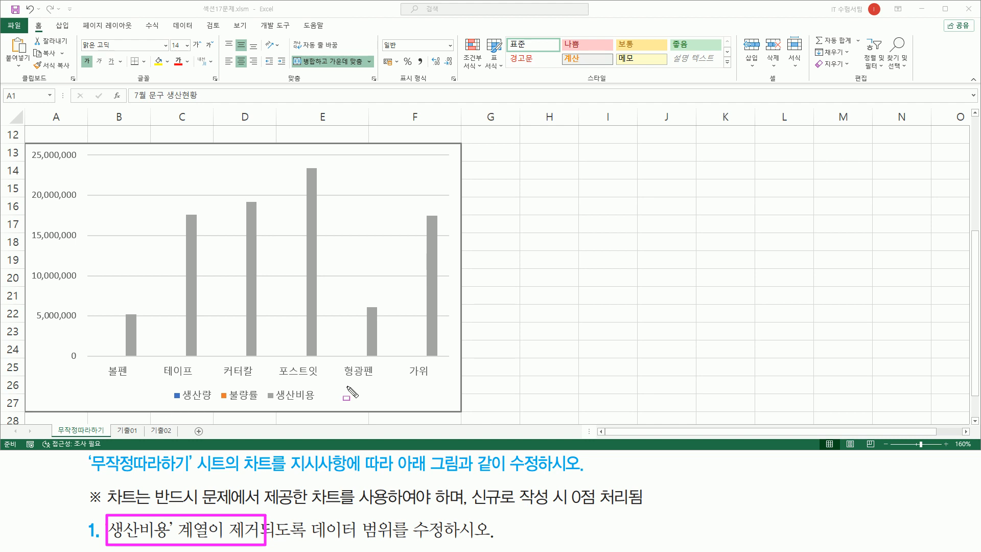
pyautogui.moveTo(264, 385)
pyautogui.mouseDown()
pyautogui.moveTo(276, 404)
pyautogui.moveTo(322, 407)
pyautogui.mouseUp()
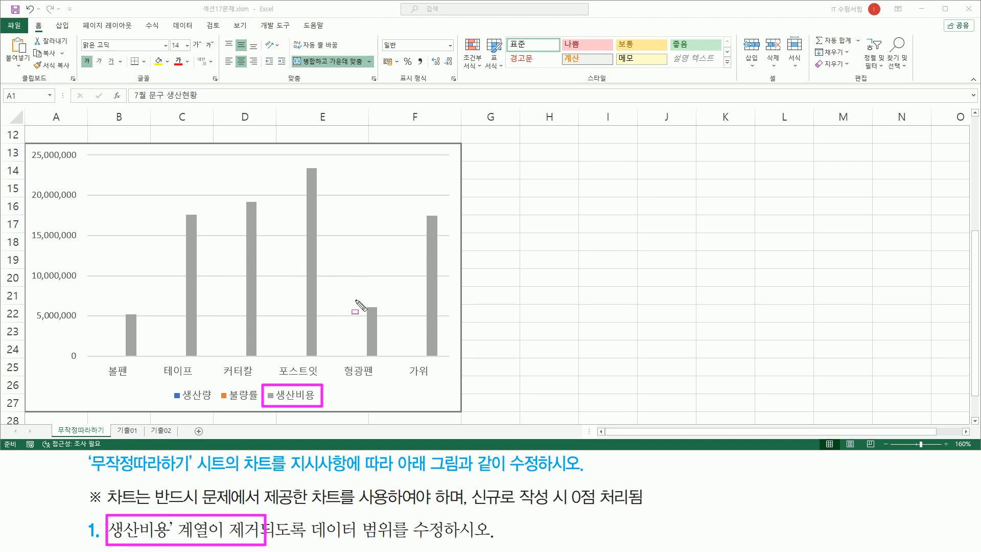
pyautogui.press('Escape')
# Step: Delete the 생산비용 series from the chart and undo the deletion
pyautogui.click(424, 384)
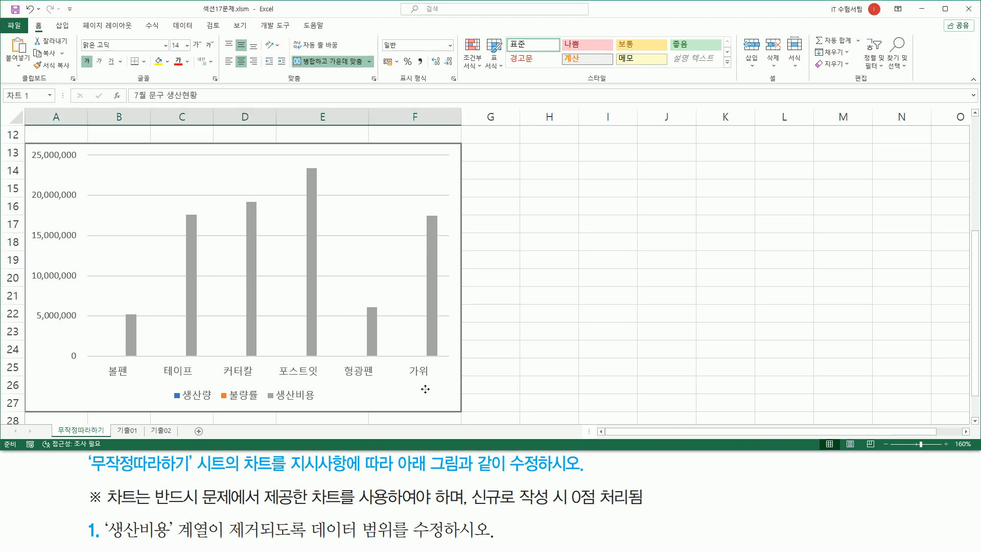
pyautogui.click(312, 262)
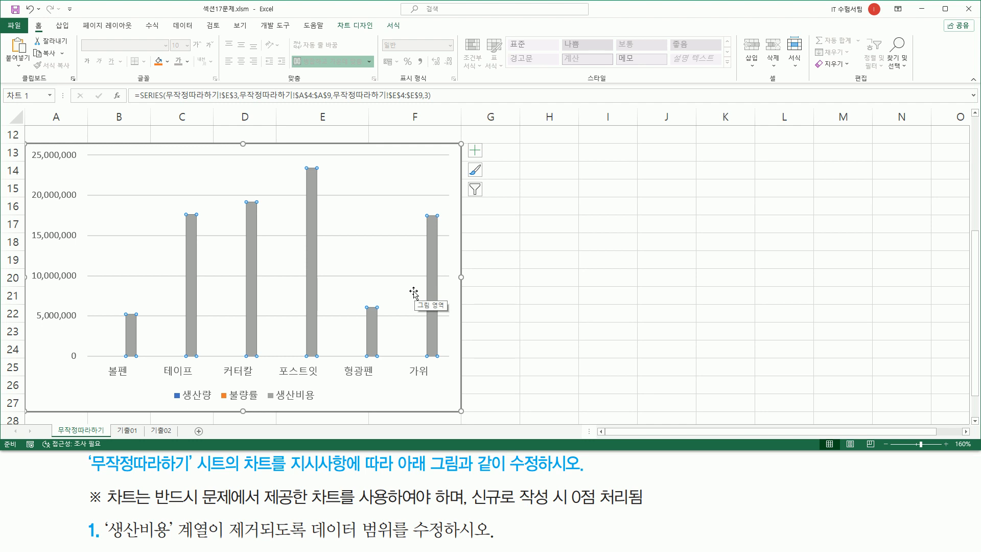
pyautogui.press('Delete')
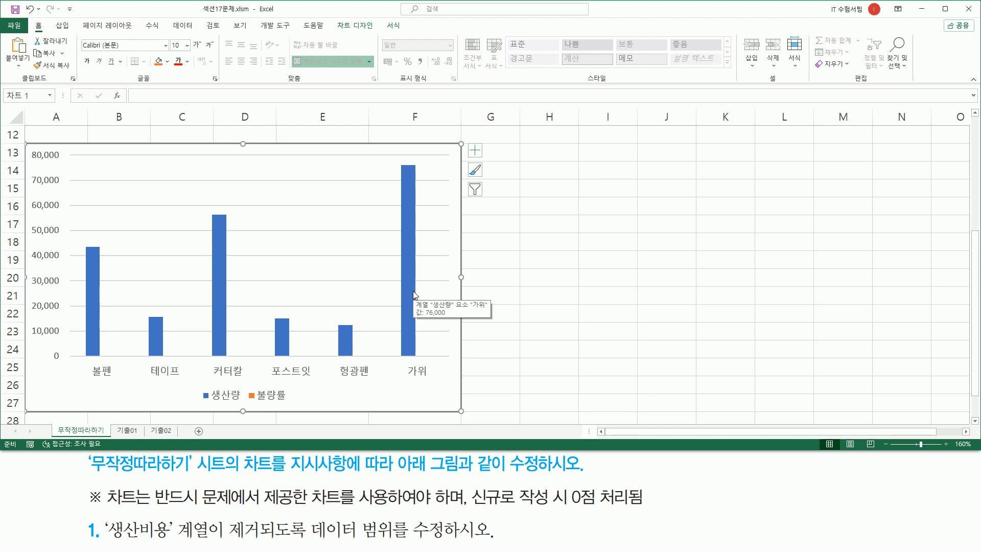
pyautogui.hotkey('ctrl', 'z')
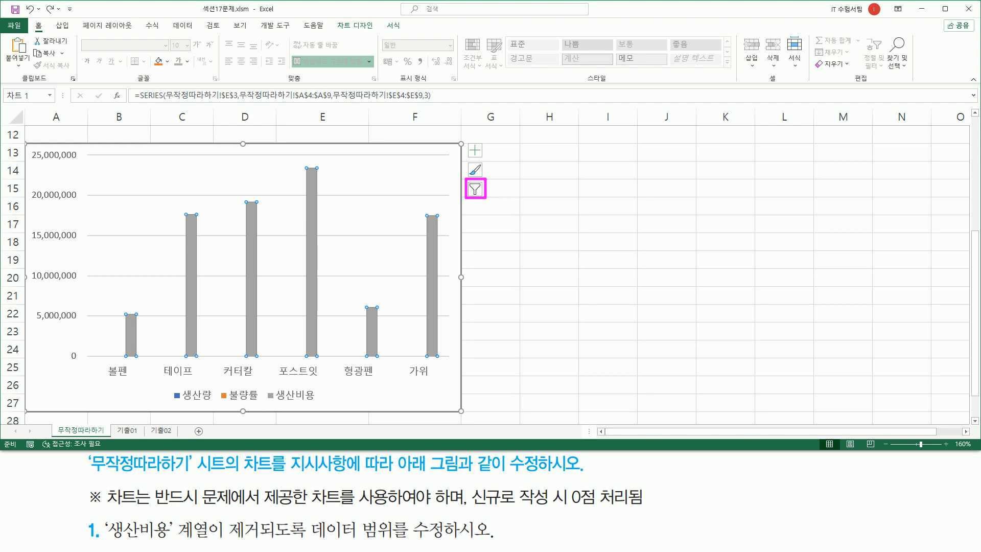
# Step: Filter the 생산비용 series out of the chart, apply the change and deselect the chart
pyautogui.click(474, 191)
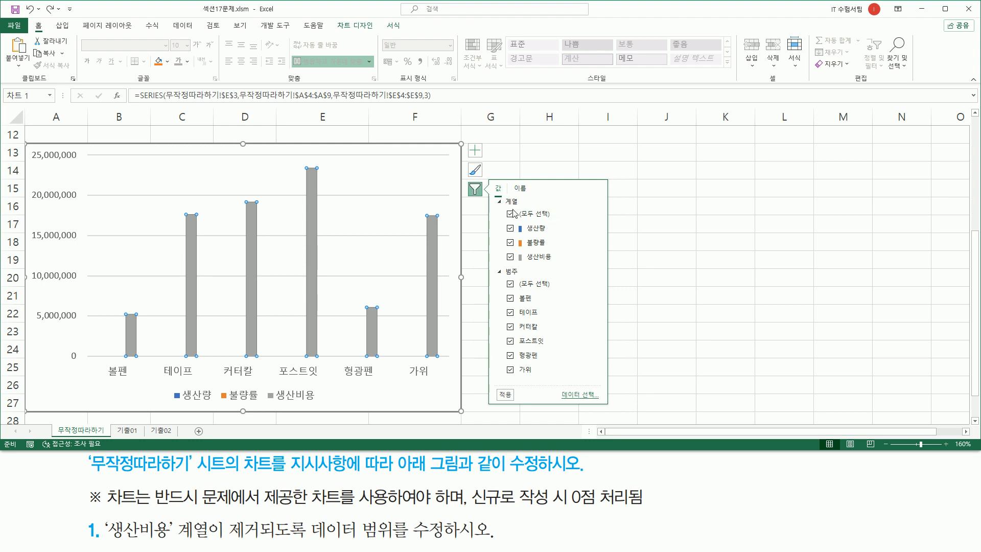
pyautogui.click(511, 257)
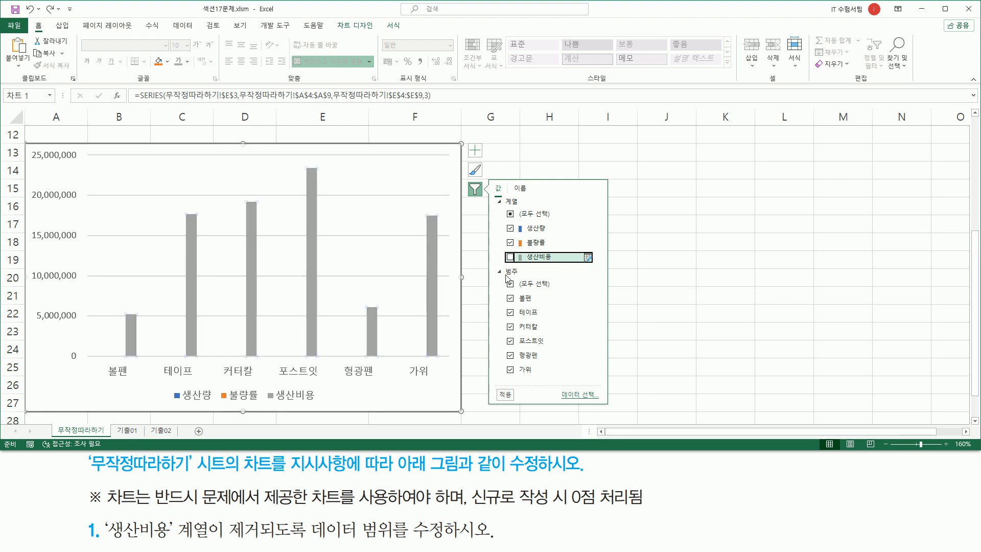
pyautogui.click(505, 396)
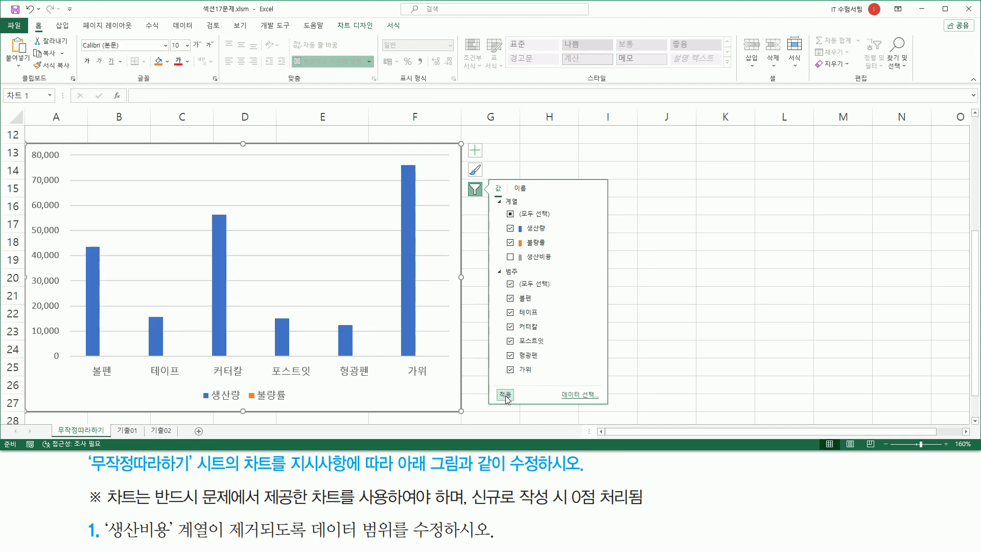
pyautogui.click(533, 156)
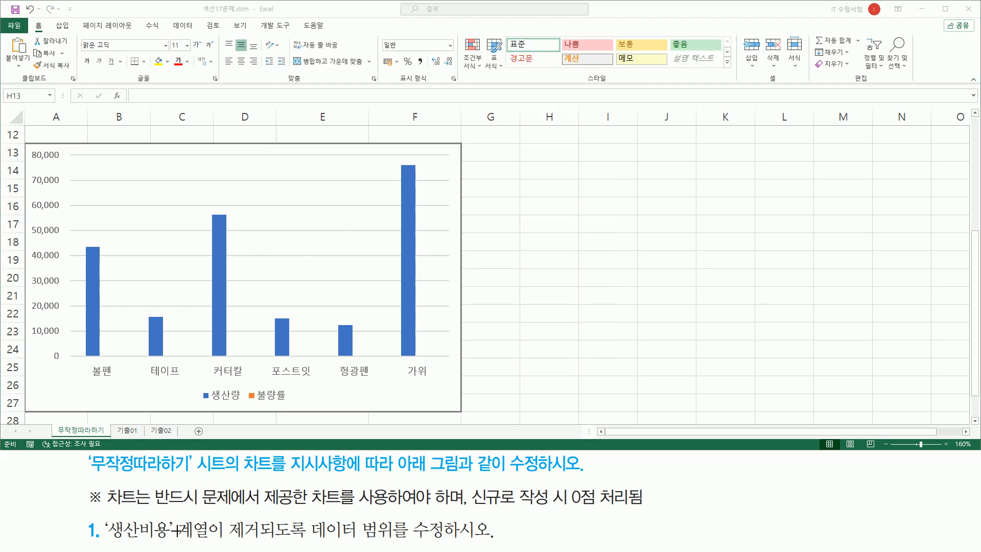
pyautogui.moveTo(176, 516)
pyautogui.mouseDown()
pyautogui.moveTo(233, 544)
pyautogui.moveTo(264, 544)
pyautogui.mouseUp()
pyautogui.press('e')
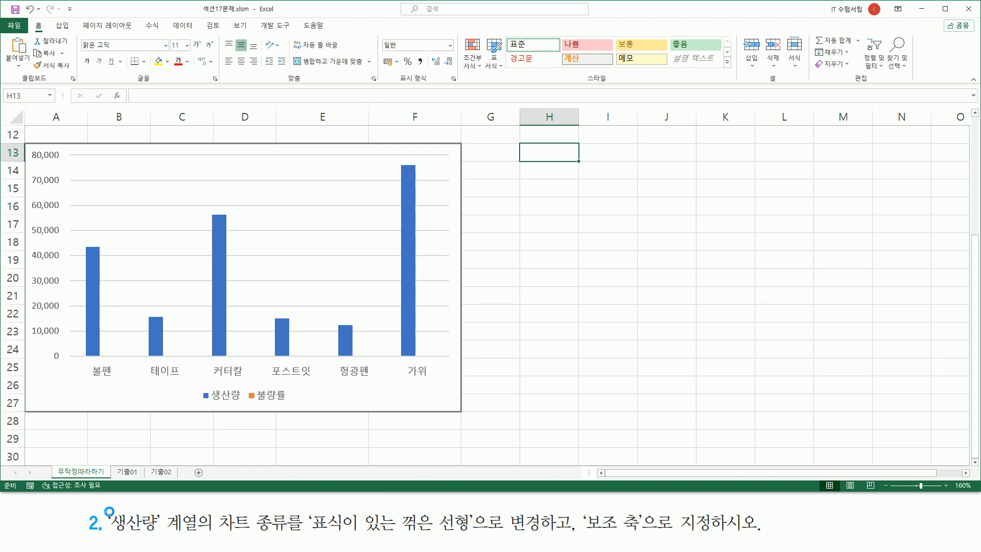
pyautogui.moveTo(104, 509); pyautogui.dragTo(198, 536)
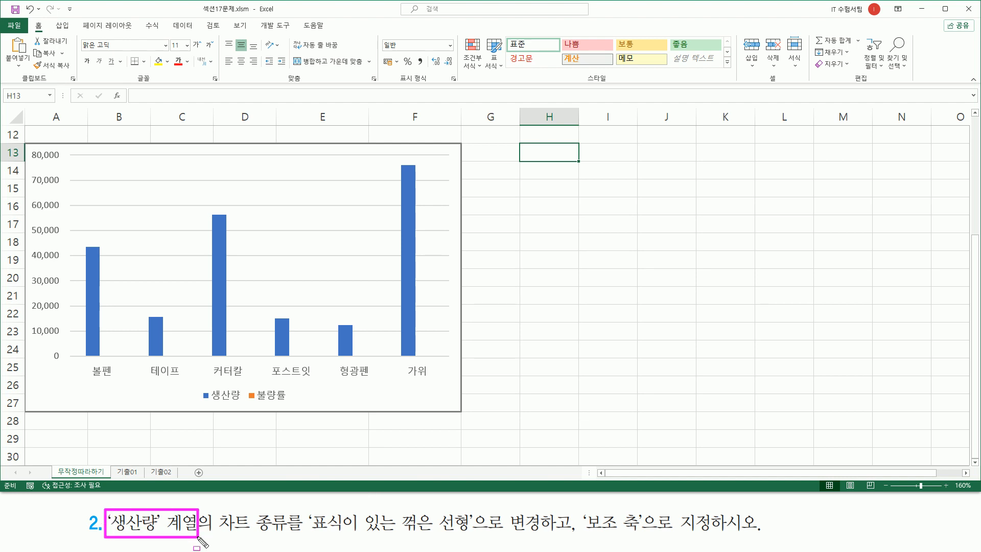
pyautogui.moveTo(197, 406)
pyautogui.mouseDown()
pyautogui.moveTo(232, 407)
pyautogui.moveTo(245, 389)
pyautogui.mouseUp()
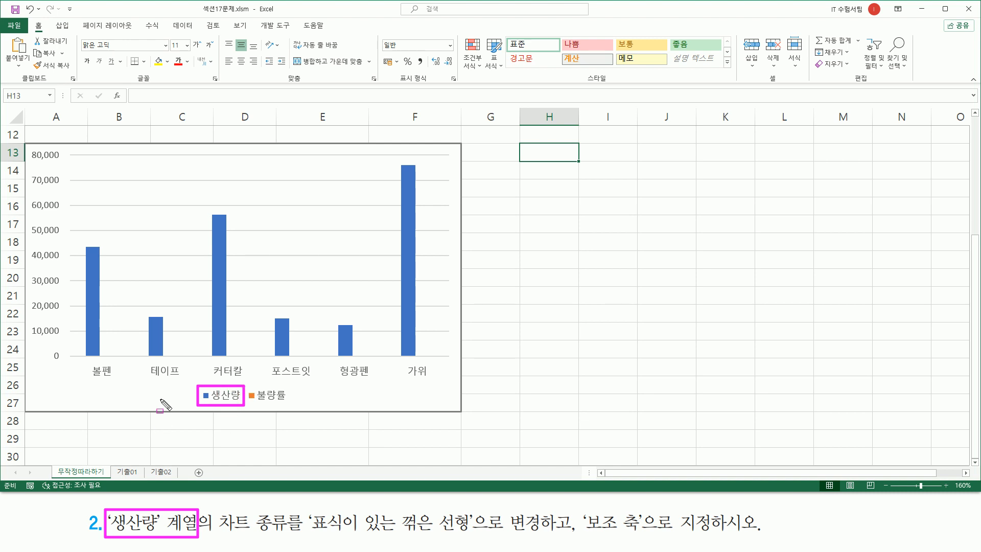
pyautogui.moveTo(220, 532); pyautogui.dragTo(545, 537)
pyautogui.moveTo(583, 508)
pyautogui.mouseDown()
pyautogui.moveTo(626, 537)
pyautogui.moveTo(755, 536)
pyautogui.mouseUp()
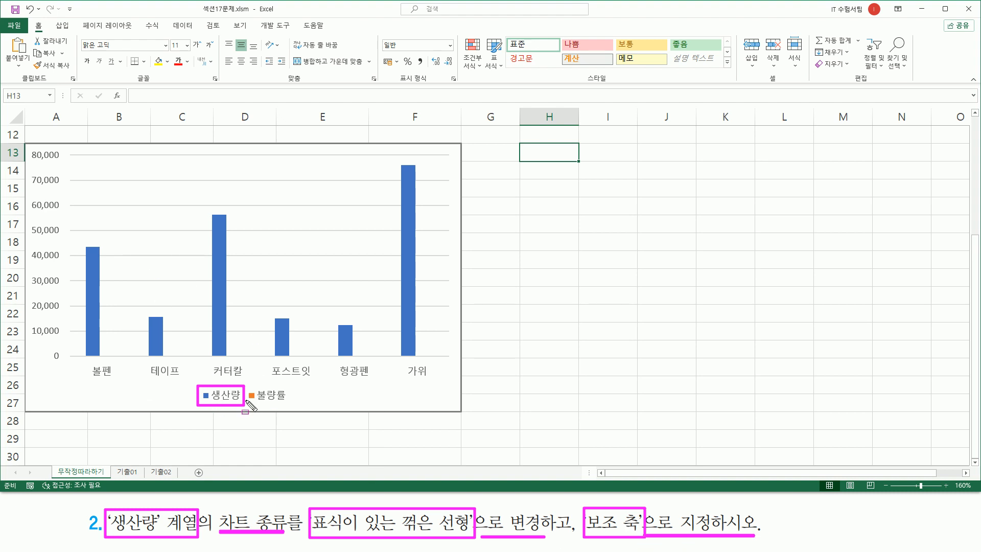
pyautogui.moveTo(248, 402); pyautogui.dragTo(285, 403)
pyautogui.press('Escape')
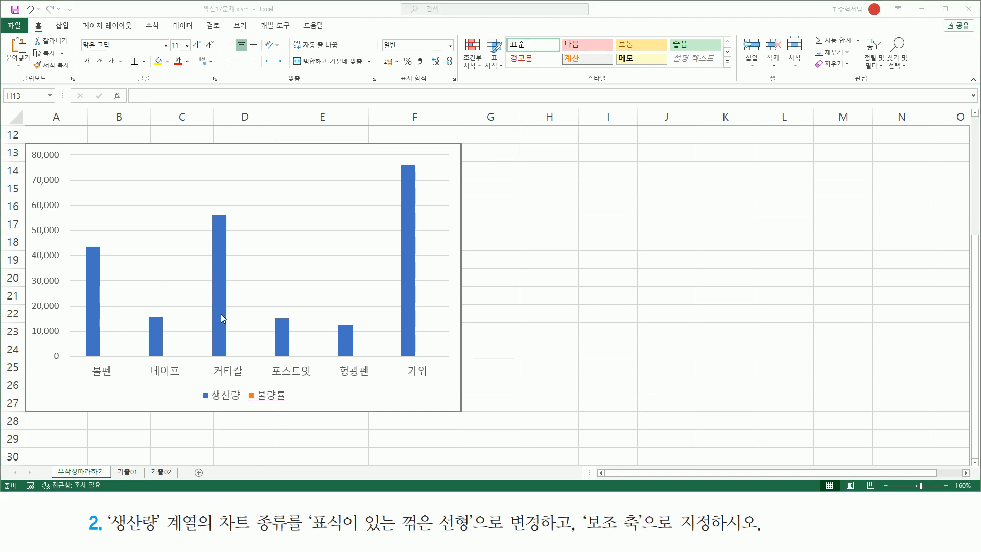
# Step: Change the 생산량 series' chart type to 표식이 있는 꺾은선형 in the custom combination
pyautogui.click(222, 292)
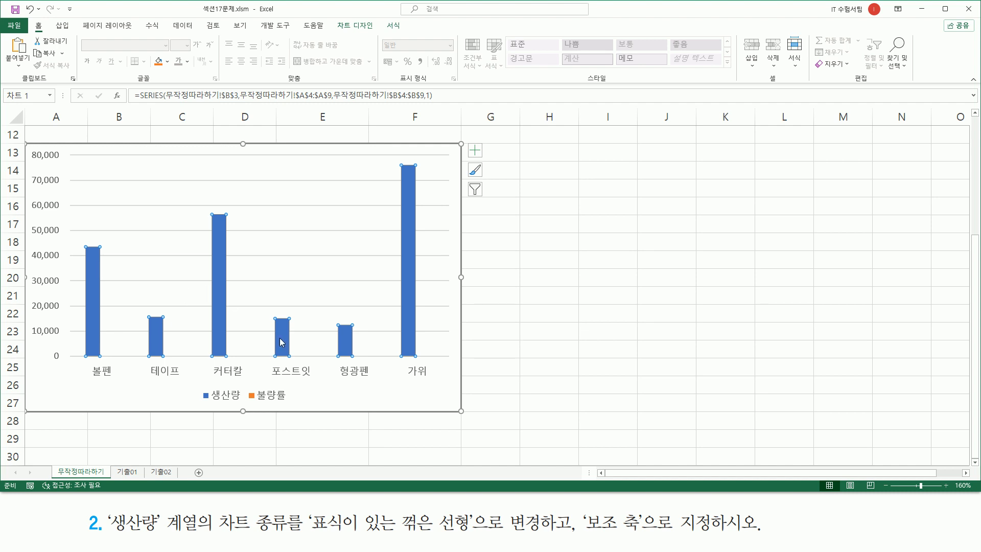
pyautogui.rightClick(218, 223)
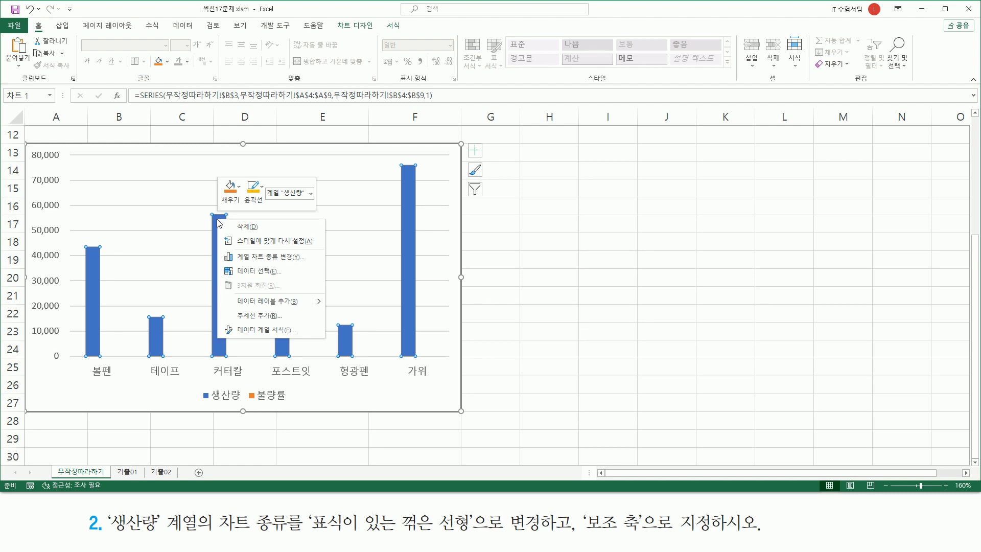
pyautogui.click(250, 257)
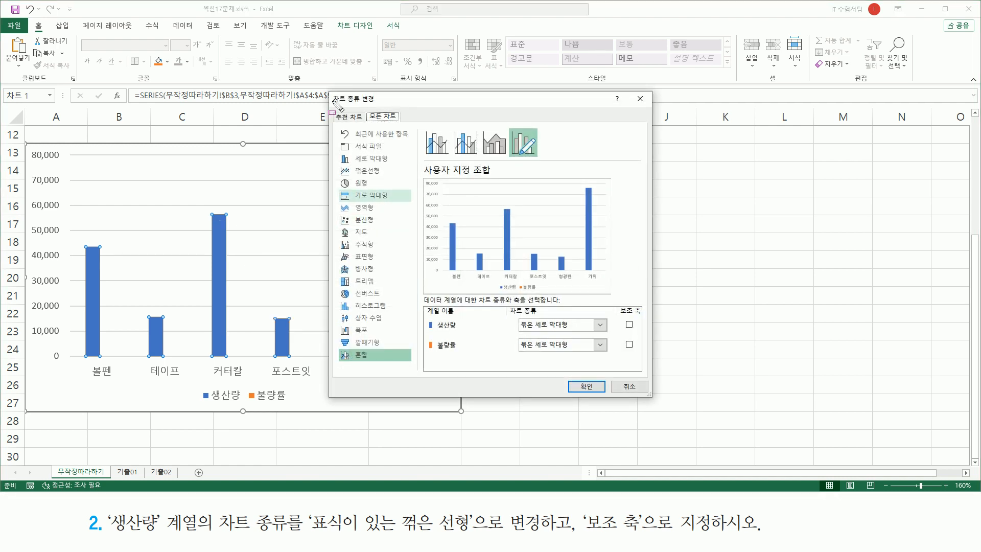
pyautogui.moveTo(329, 92)
pyautogui.mouseDown()
pyautogui.moveTo(458, 325)
pyautogui.moveTo(655, 398)
pyautogui.mouseUp()
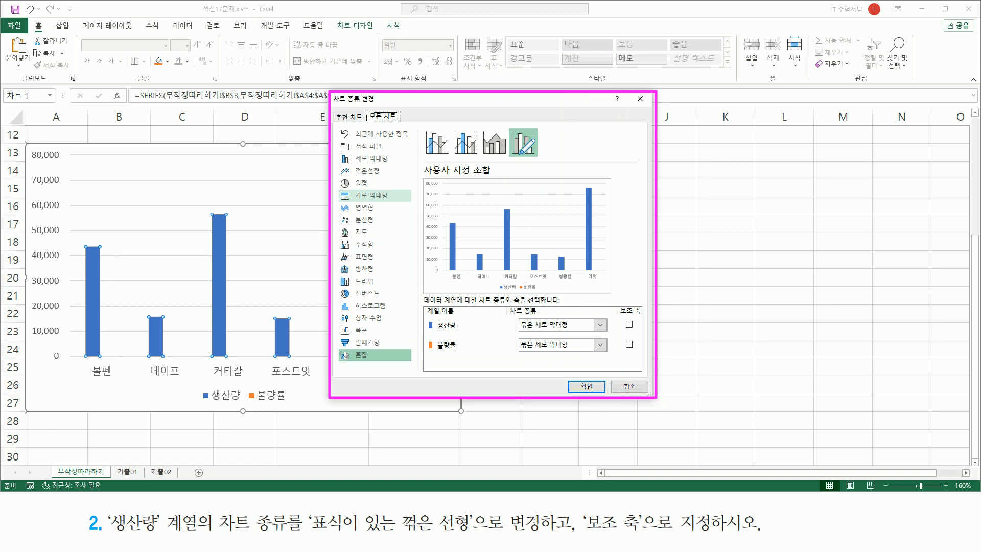
pyautogui.moveTo(427, 318)
pyautogui.mouseDown()
pyautogui.moveTo(458, 332)
pyautogui.moveTo(459, 352)
pyautogui.mouseUp()
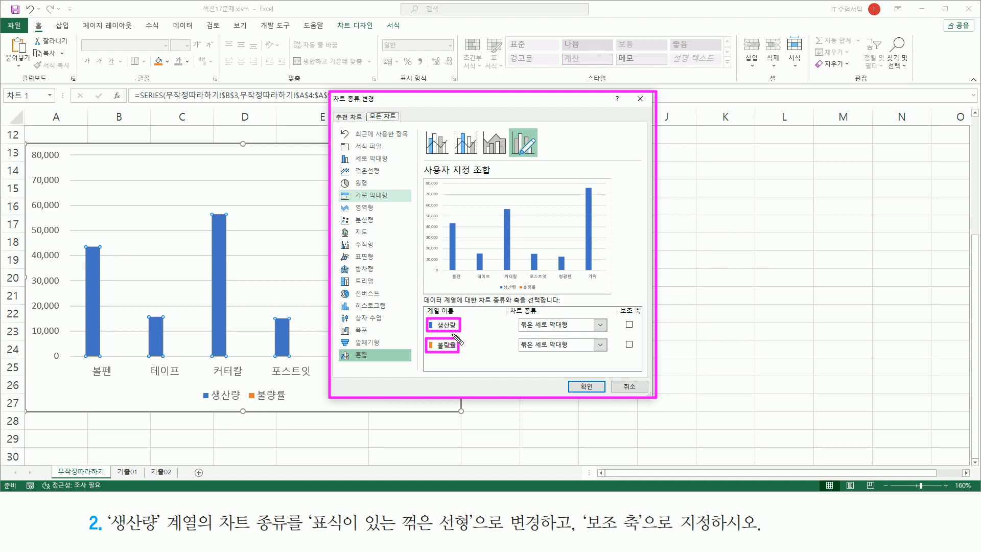
pyautogui.press('Escape')
pyautogui.moveTo(427, 317); pyautogui.dragTo(460, 334)
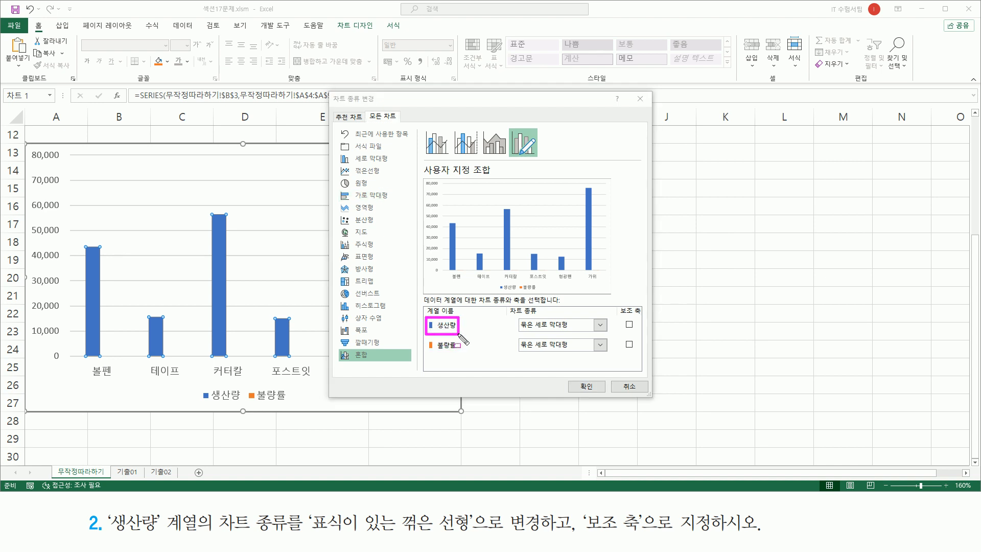
pyautogui.moveTo(516, 319); pyautogui.dragTo(606, 334)
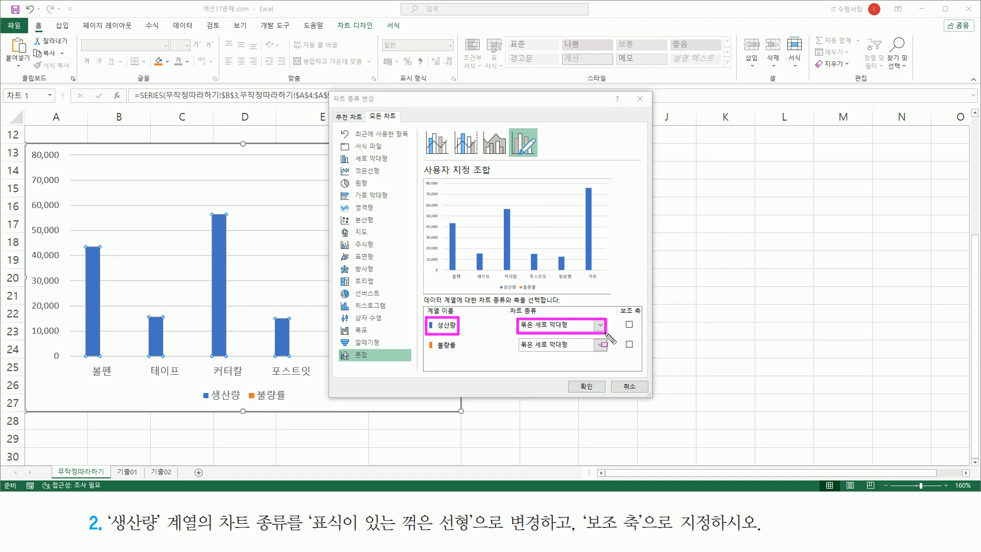
pyautogui.press('Escape')
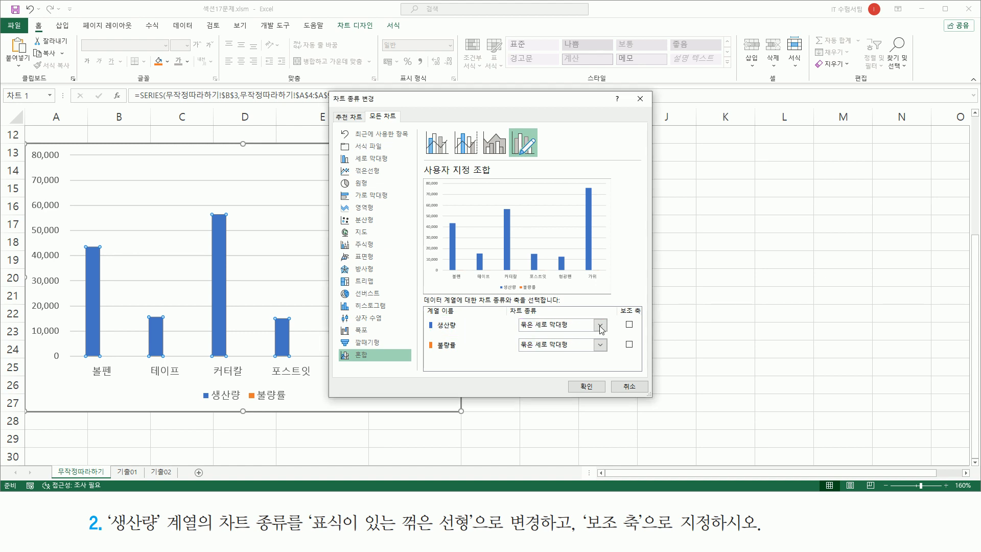
pyautogui.click(600, 327)
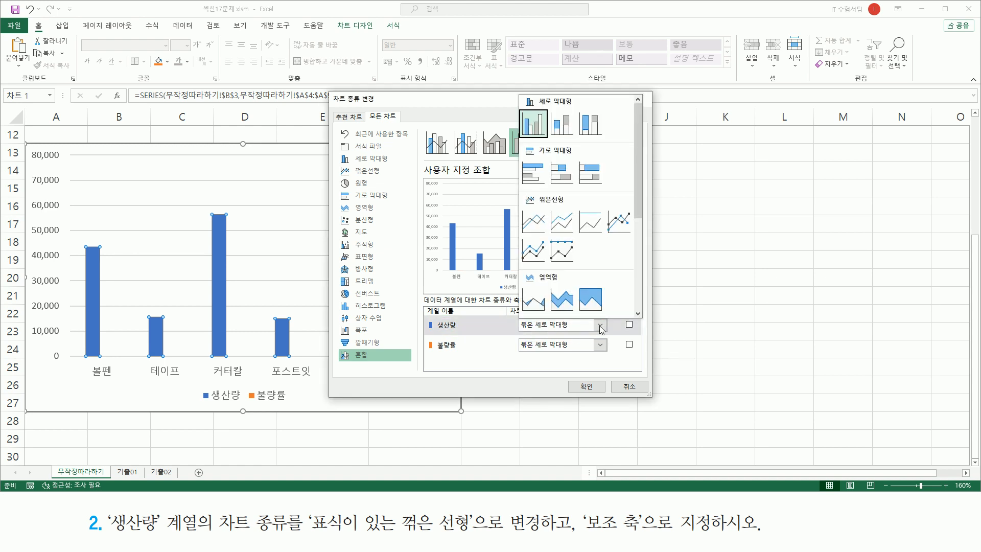
pyautogui.click(627, 222)
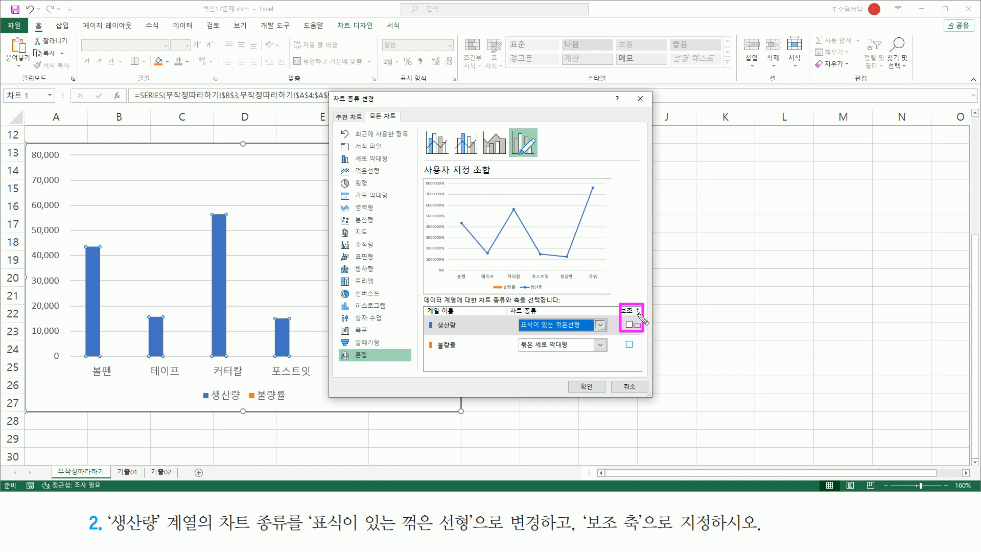
# Step: Assign the 생산량 series to the secondary axis and apply the chart type change
pyautogui.press('Escape')
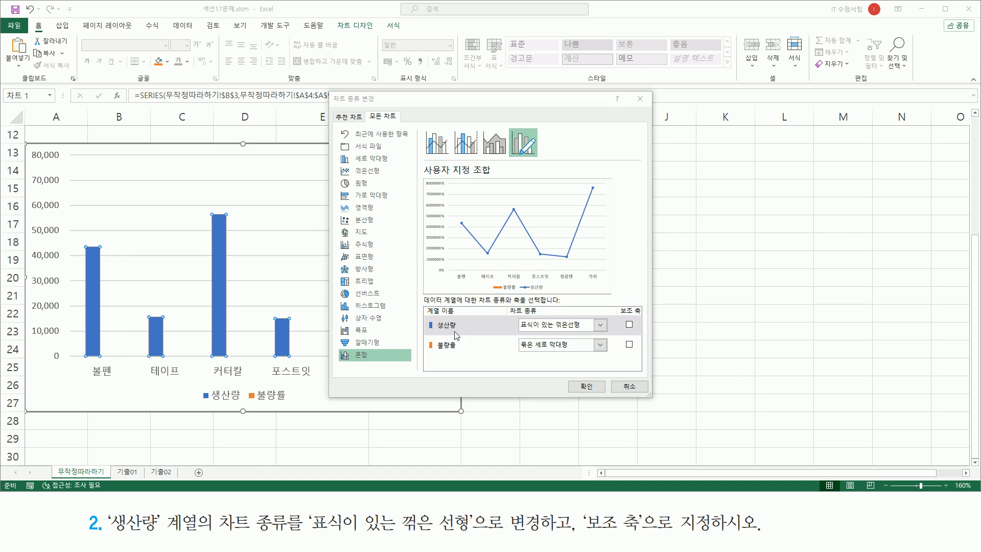
pyautogui.moveTo(432, 332); pyautogui.dragTo(616, 331)
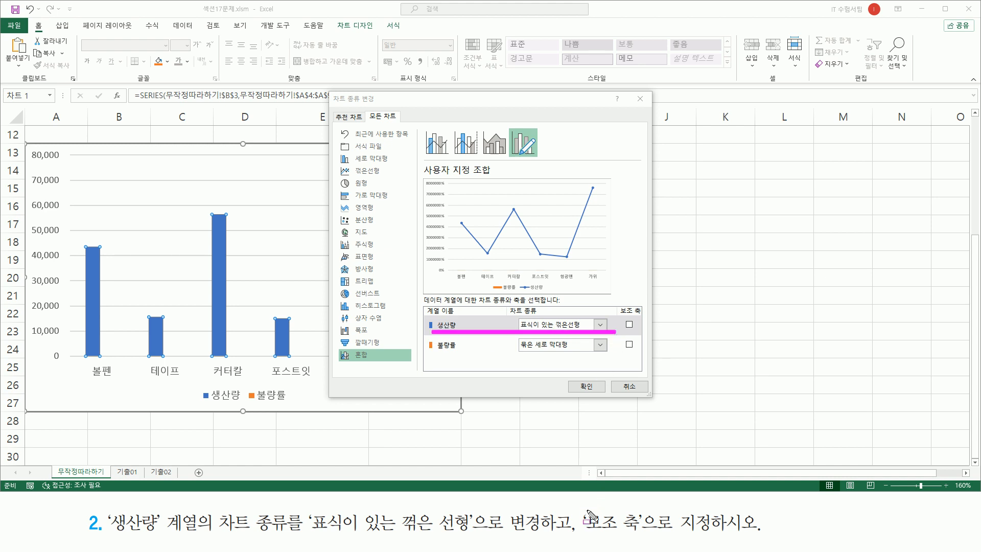
pyautogui.moveTo(580, 511)
pyautogui.mouseDown()
pyautogui.moveTo(653, 535)
pyautogui.moveTo(714, 535)
pyautogui.mouseUp()
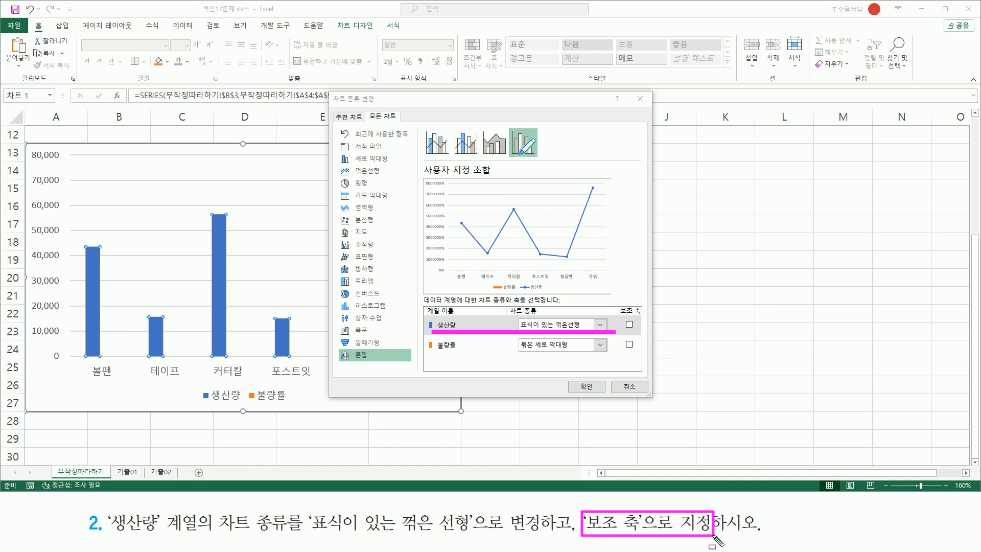
pyautogui.moveTo(624, 317); pyautogui.dragTo(638, 332)
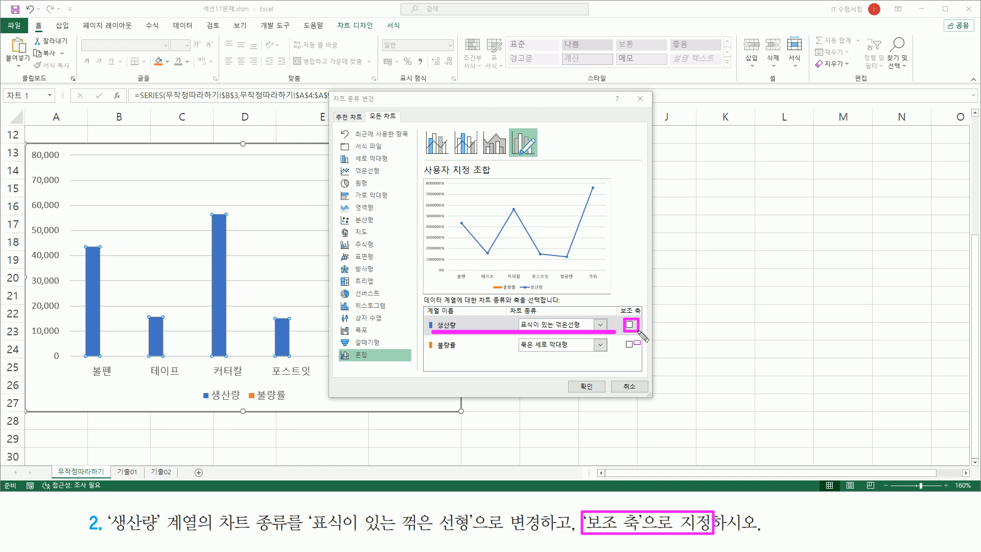
pyautogui.click(629, 324)
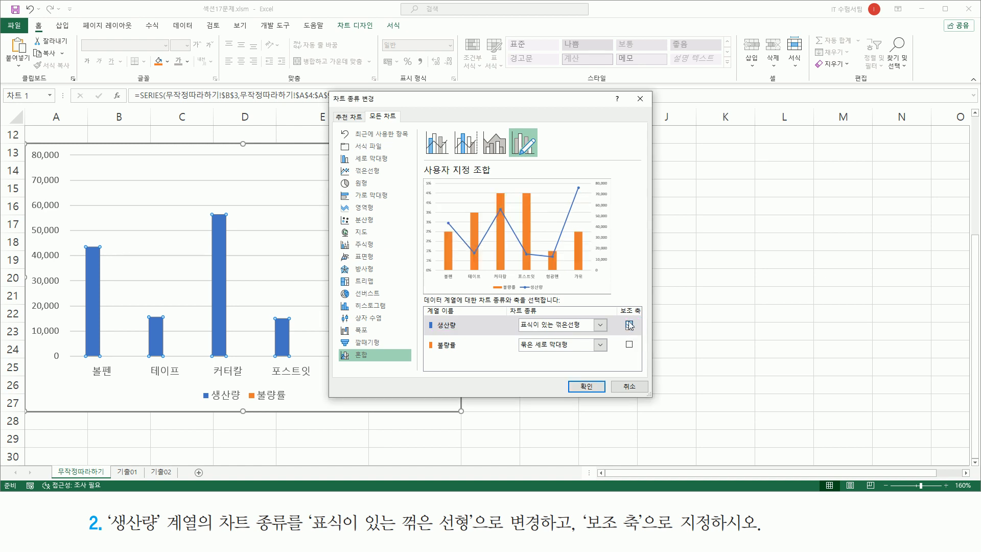
pyautogui.moveTo(568, 379); pyautogui.dragTo(606, 395)
pyautogui.press('Escape')
pyautogui.click(587, 386)
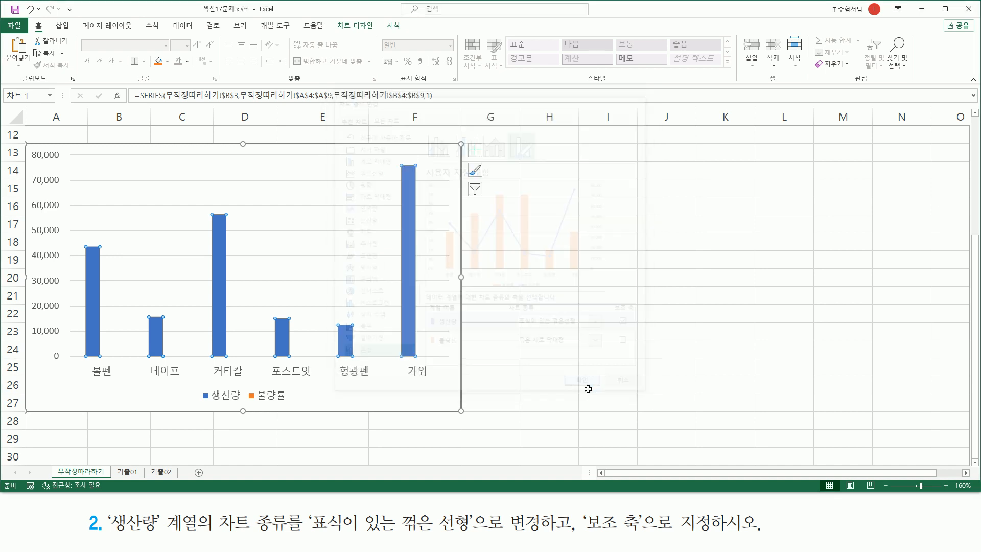
# Step: Examine the chart's secondary axis, the chart title requirements and the title in the reference figure
pyautogui.moveTo(417, 146); pyautogui.dragTo(456, 366)
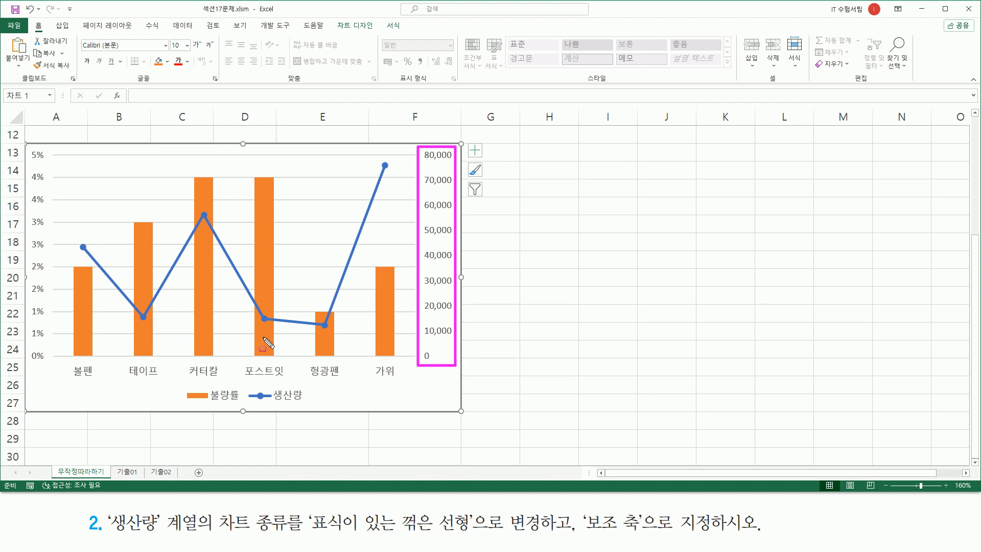
pyautogui.press('Escape')
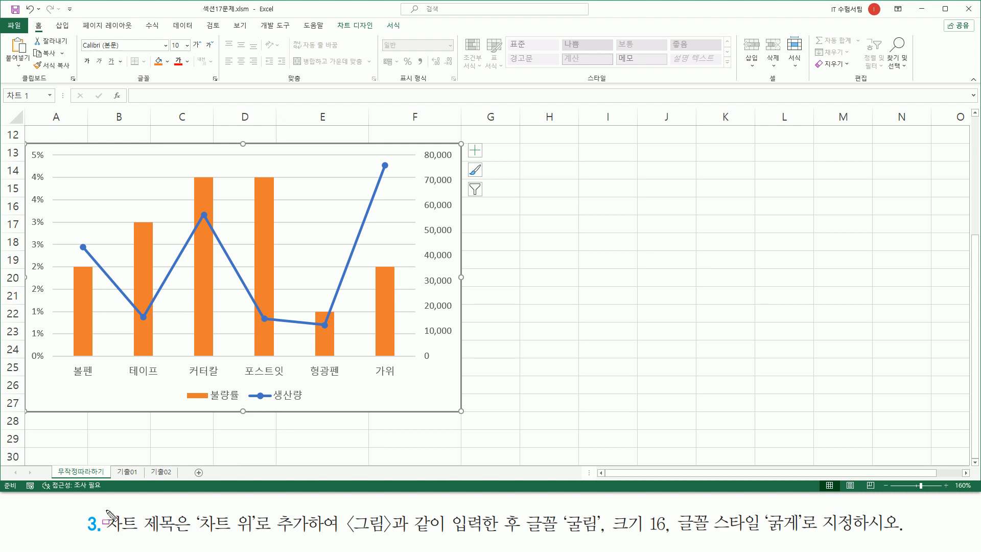
pyautogui.moveTo(103, 508); pyautogui.dragTo(190, 539)
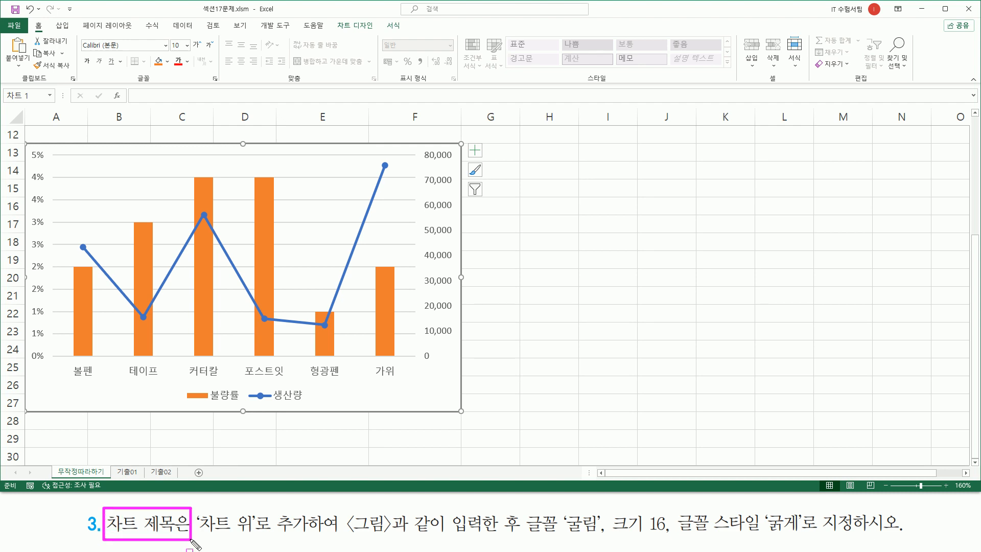
pyautogui.moveTo(28, 145)
pyautogui.mouseDown()
pyautogui.moveTo(69, 337)
pyautogui.moveTo(418, 411)
pyautogui.moveTo(463, 409)
pyautogui.mouseUp()
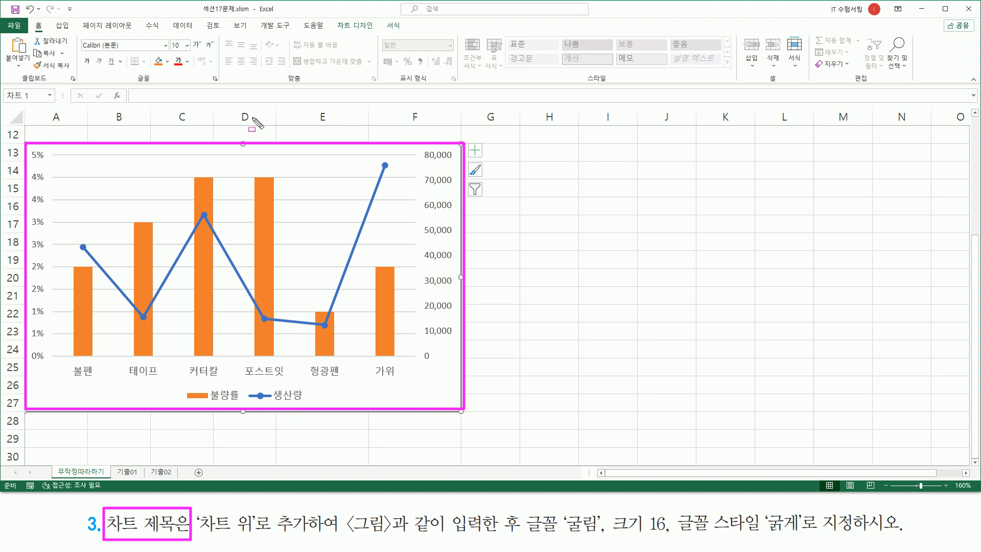
pyautogui.press('Escape')
pyautogui.moveTo(196, 535); pyautogui.dragTo(799, 535)
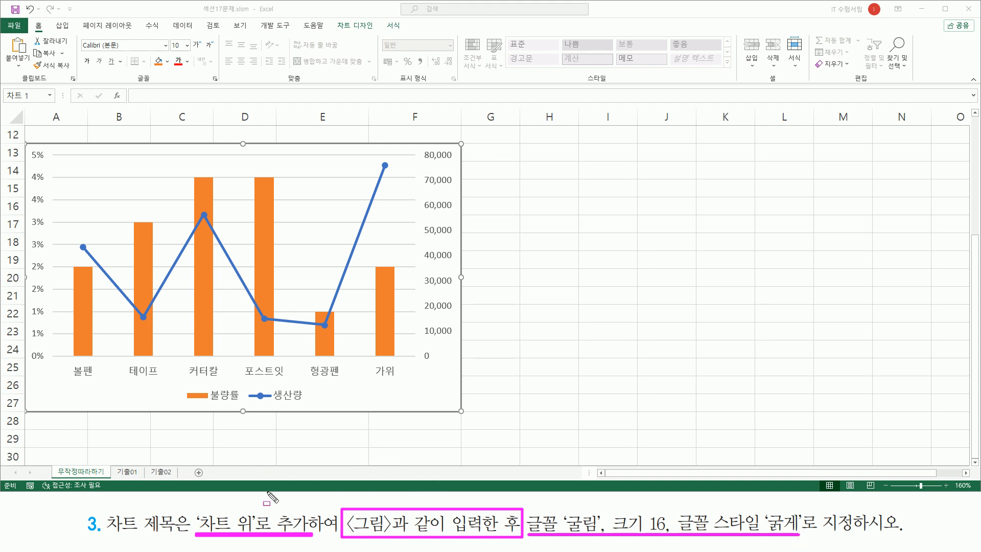
pyautogui.press('Escape')
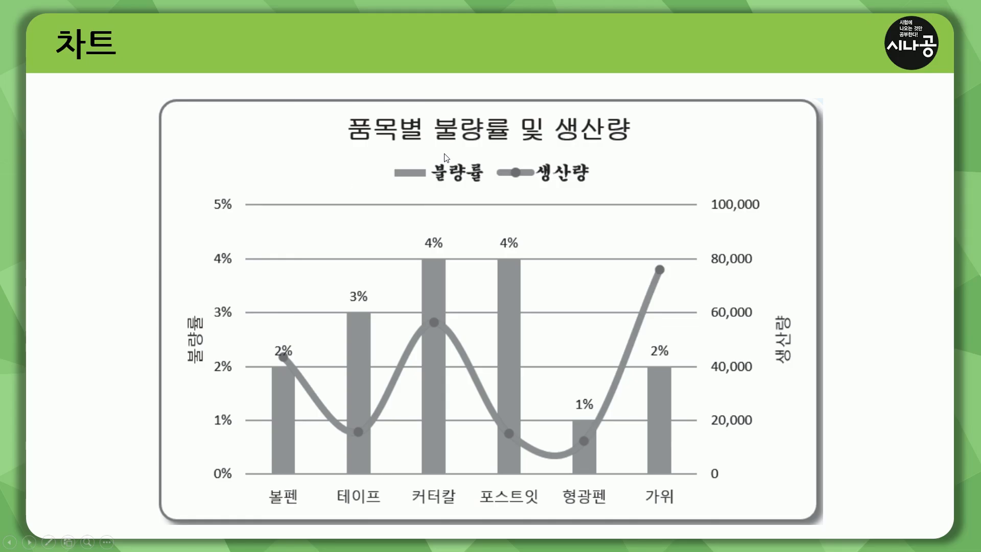
pyautogui.moveTo(343, 115)
pyautogui.mouseDown()
pyautogui.moveTo(403, 144)
pyautogui.moveTo(638, 146)
pyautogui.mouseUp()
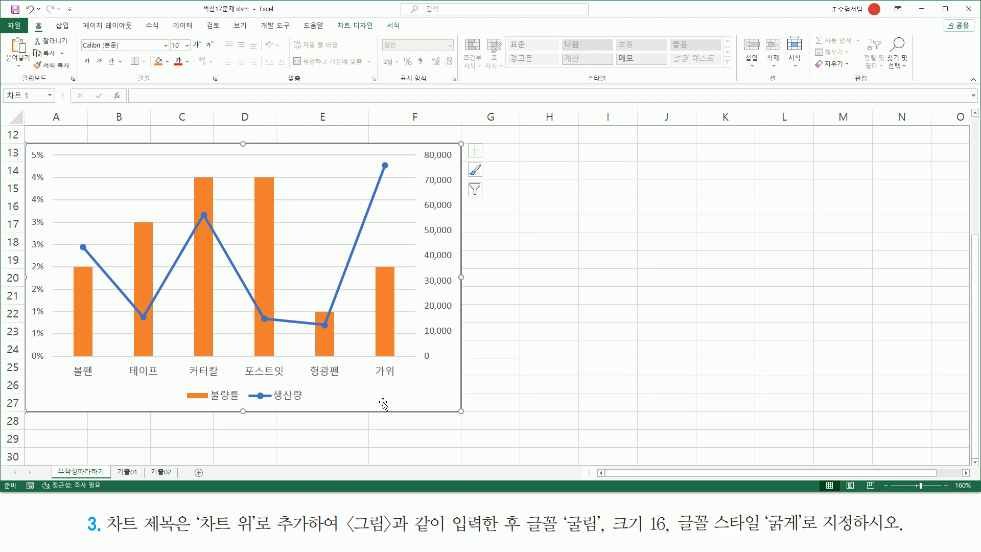
# Step: Add a chart title to the combo chart using the 차트 위 placement
pyautogui.hotkey('ctrl', 'alt', 'd')
pyautogui.moveTo(329, 16)
pyautogui.mouseDown()
pyautogui.moveTo(359, 37)
pyautogui.moveTo(415, 35)
pyautogui.mouseUp()
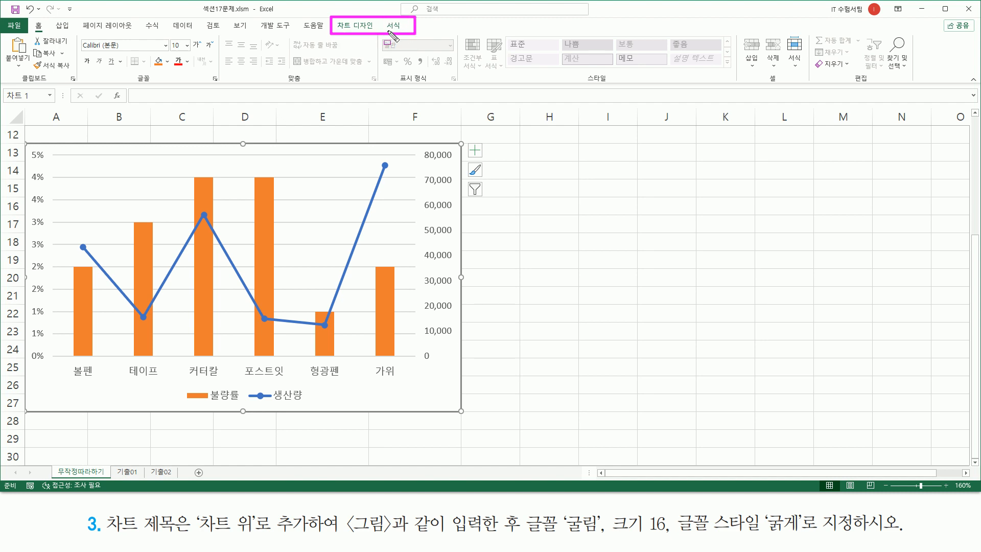
pyautogui.press('Escape')
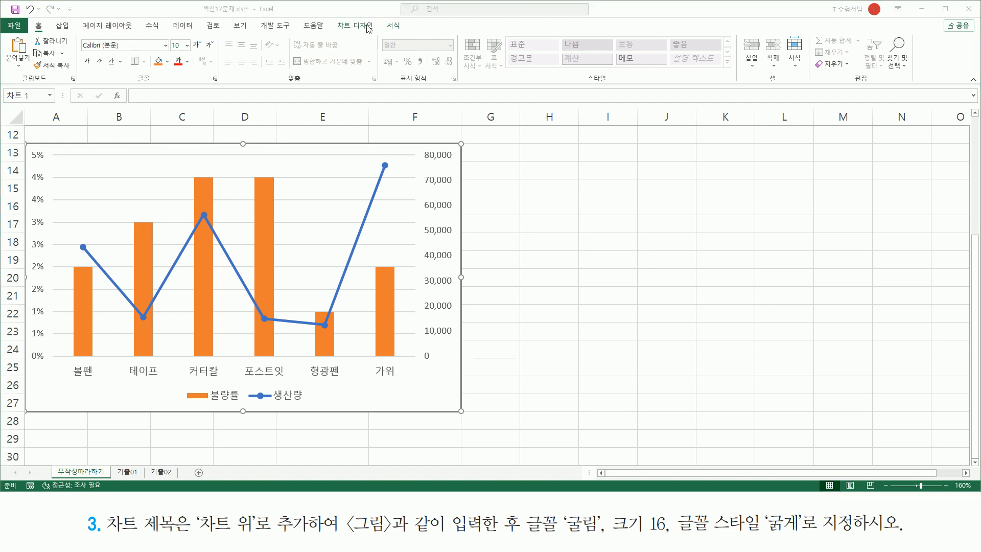
pyautogui.click(361, 26)
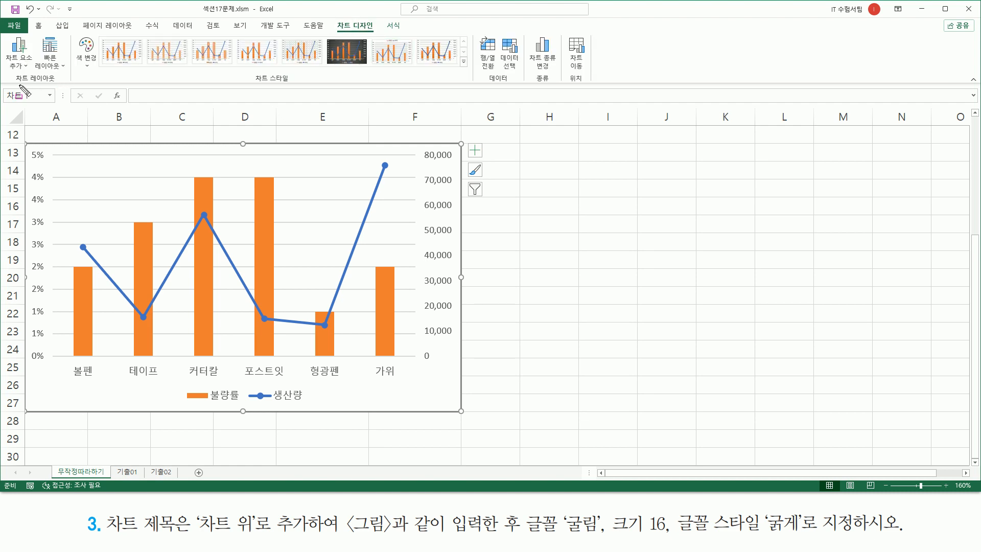
pyautogui.moveTo(8, 80); pyautogui.dragTo(62, 82)
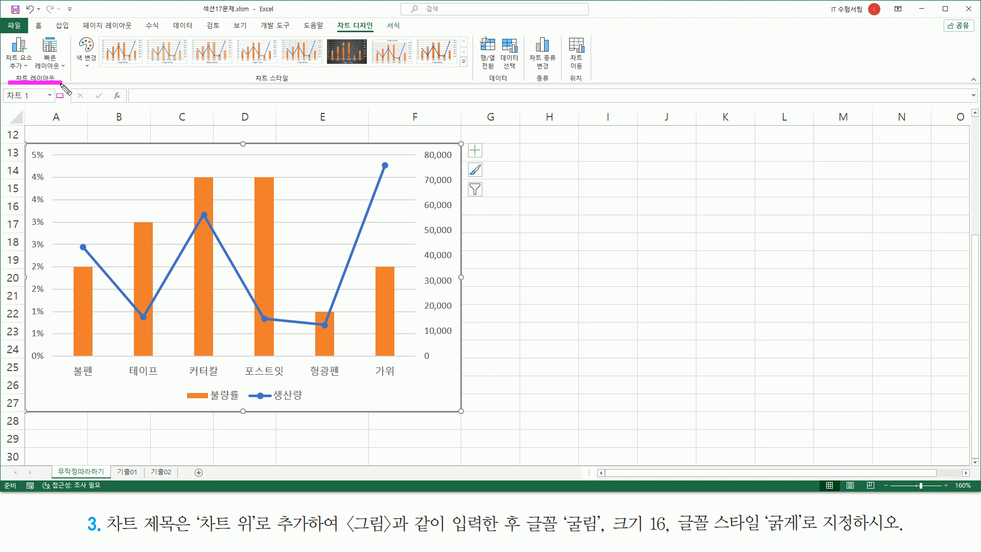
pyautogui.moveTo(10, 34)
pyautogui.mouseDown()
pyautogui.moveTo(1, 34)
pyautogui.moveTo(1, 66)
pyautogui.moveTo(36, 74)
pyautogui.mouseUp()
pyautogui.press('Escape')
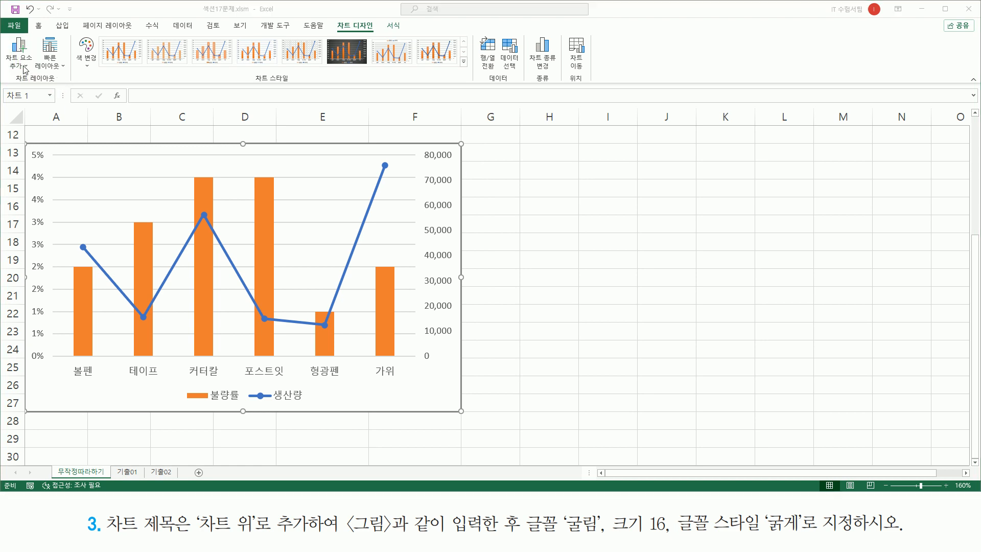
pyautogui.click(26, 68)
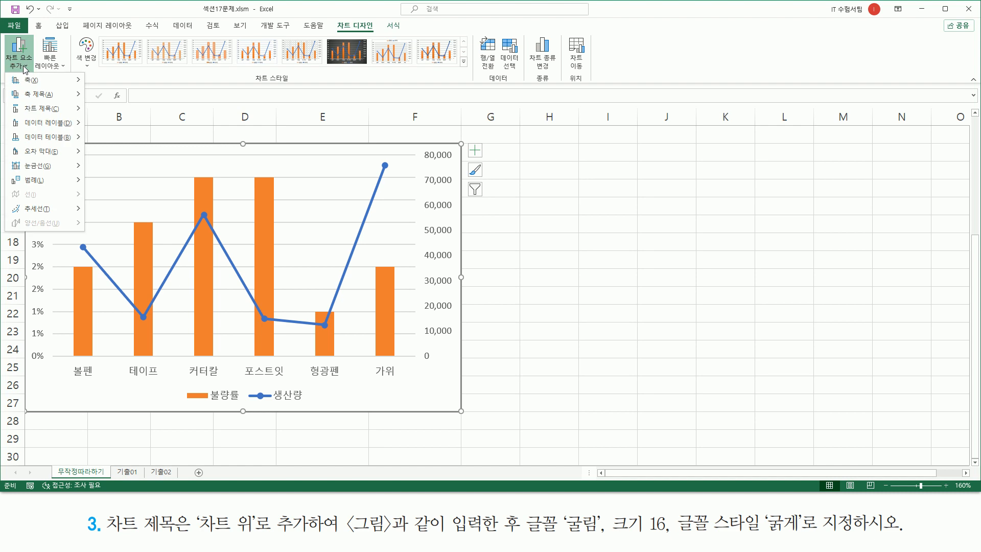
pyautogui.moveTo(35, 78)
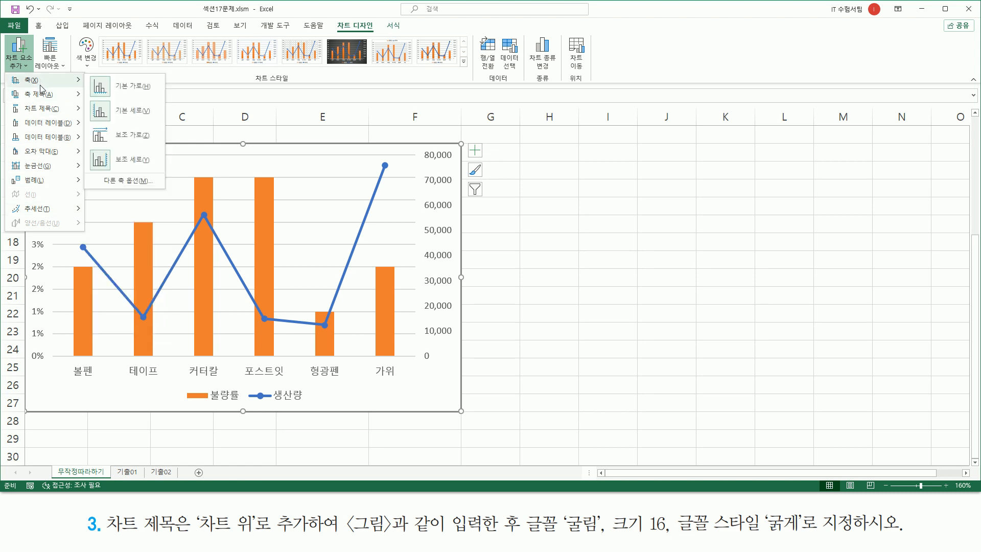
pyautogui.moveTo(43, 114)
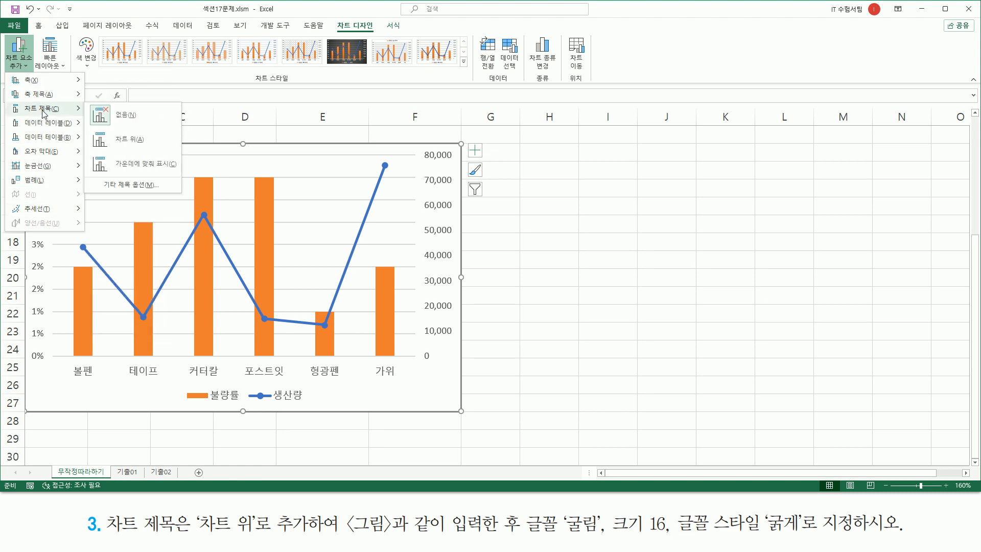
pyautogui.click(132, 148)
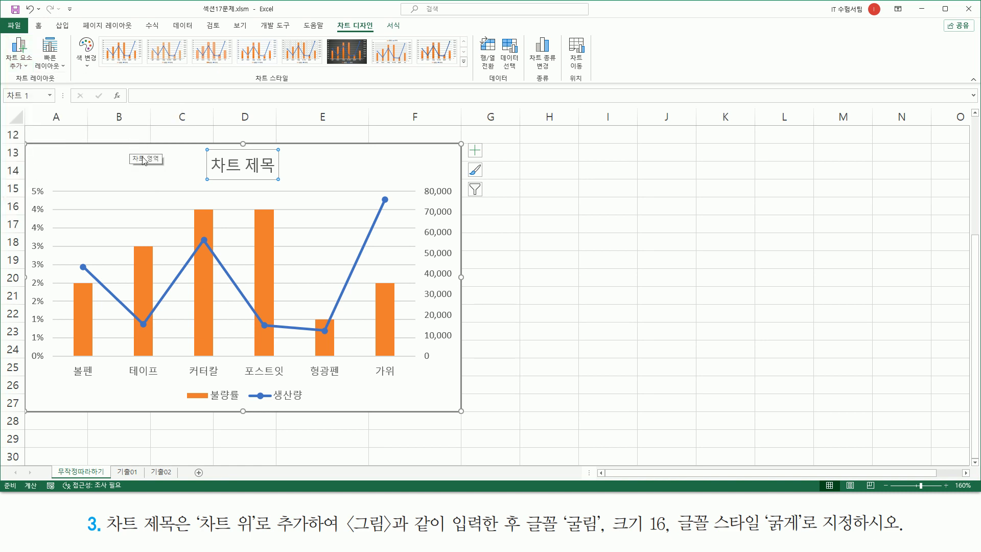
pyautogui.moveTo(195, 536)
pyautogui.mouseDown()
pyautogui.moveTo(240, 538)
pyautogui.moveTo(273, 510)
pyautogui.moveTo(314, 512)
pyautogui.mouseUp()
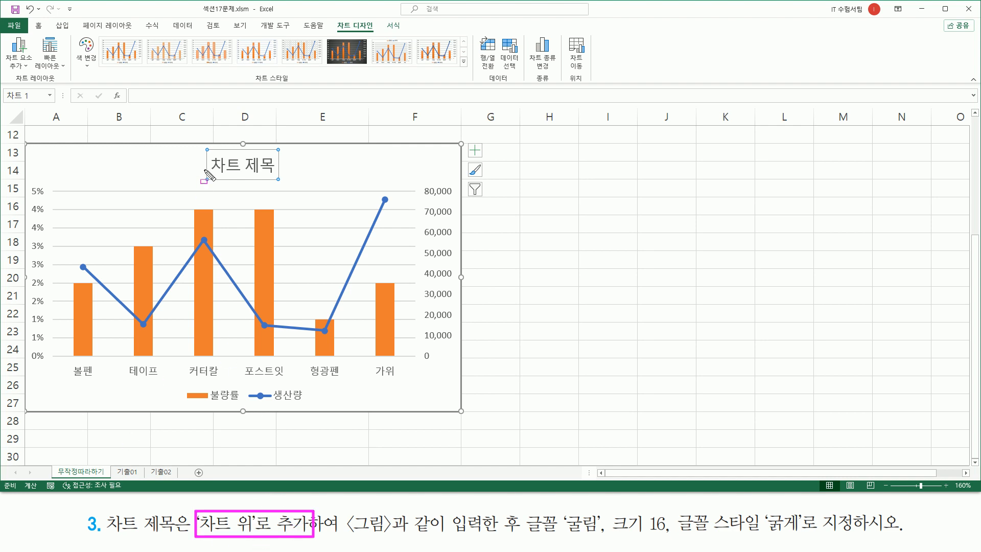
pyautogui.moveTo(201, 143)
pyautogui.mouseDown()
pyautogui.moveTo(242, 193)
pyautogui.moveTo(287, 188)
pyautogui.mouseUp()
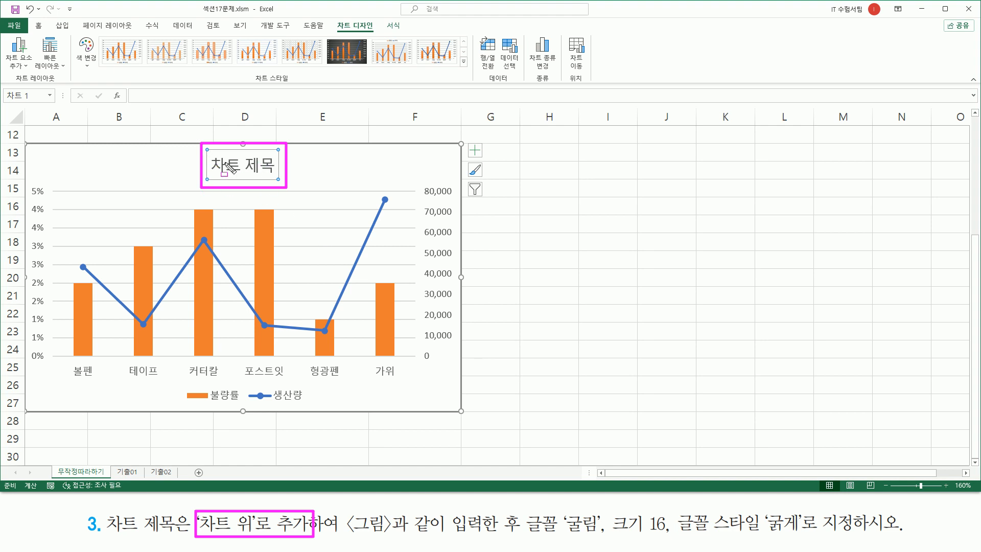
pyautogui.moveTo(129, 88)
pyautogui.mouseDown()
pyautogui.moveTo(280, 88)
pyautogui.moveTo(320, 102)
pyautogui.mouseUp()
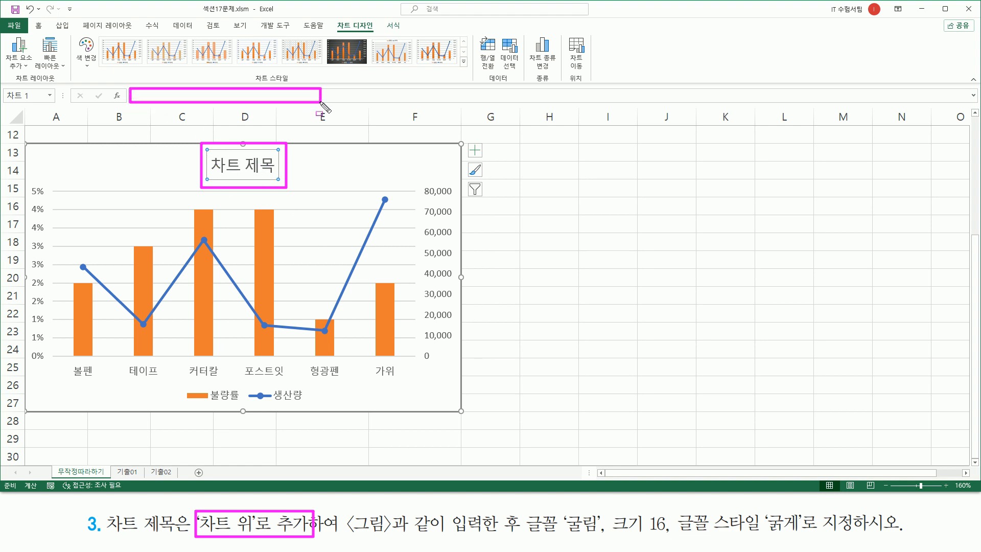
# Step: Enter 품목별 불량률 및 생산량 as the chart title's text
pyautogui.press('Escape')
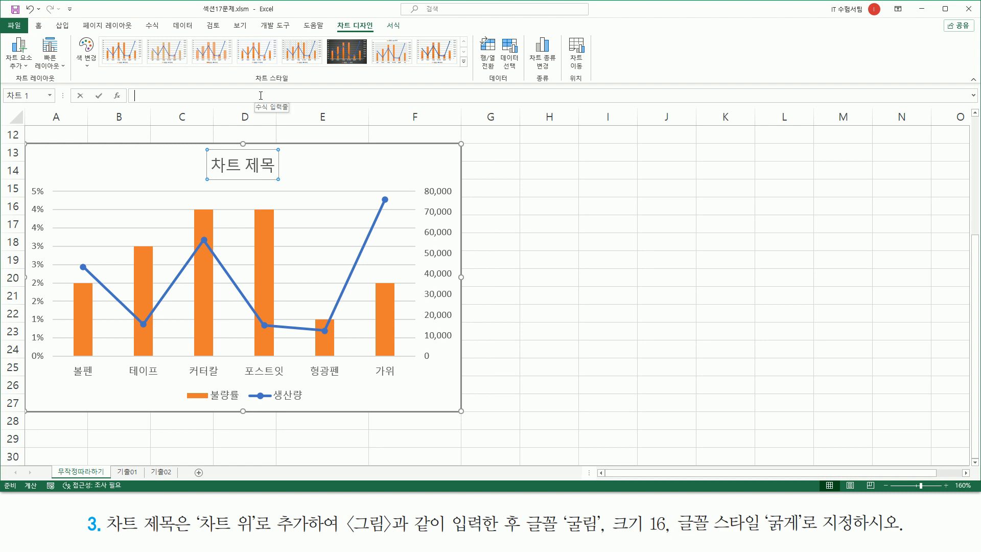
pyautogui.click(261, 96)
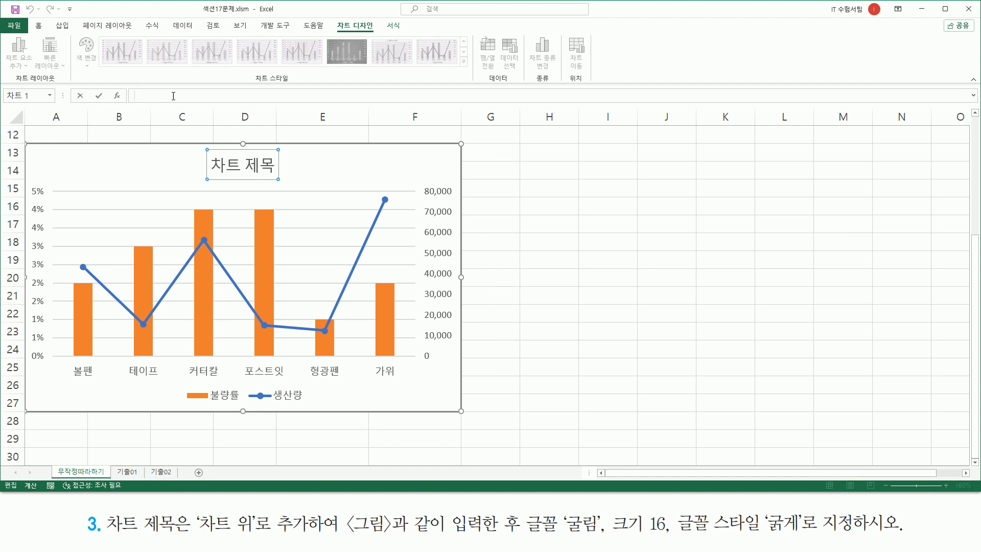
pyautogui.write('품목벼 불ㄹ류산ㄹ')
pyautogui.press('Return')
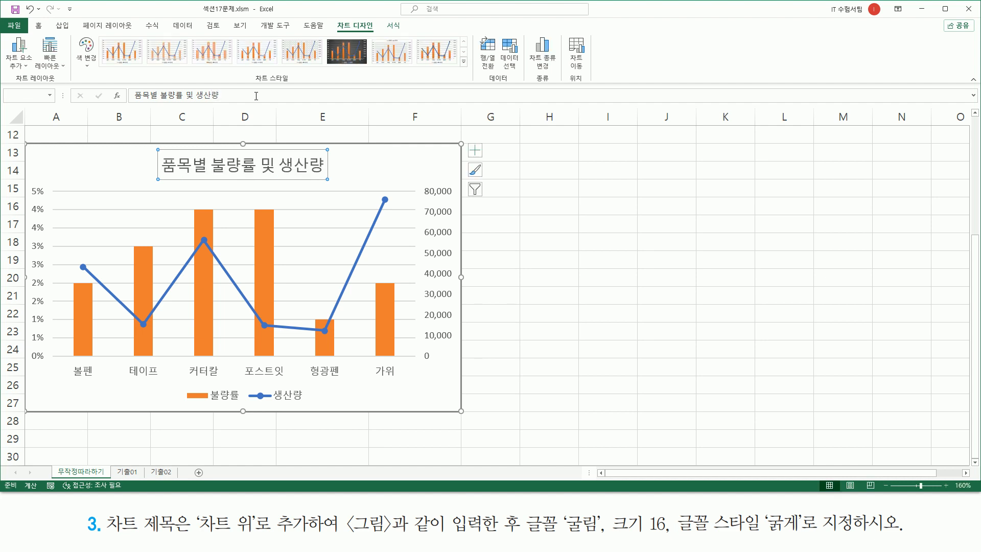
pyautogui.moveTo(159, 182); pyautogui.dragTo(332, 188)
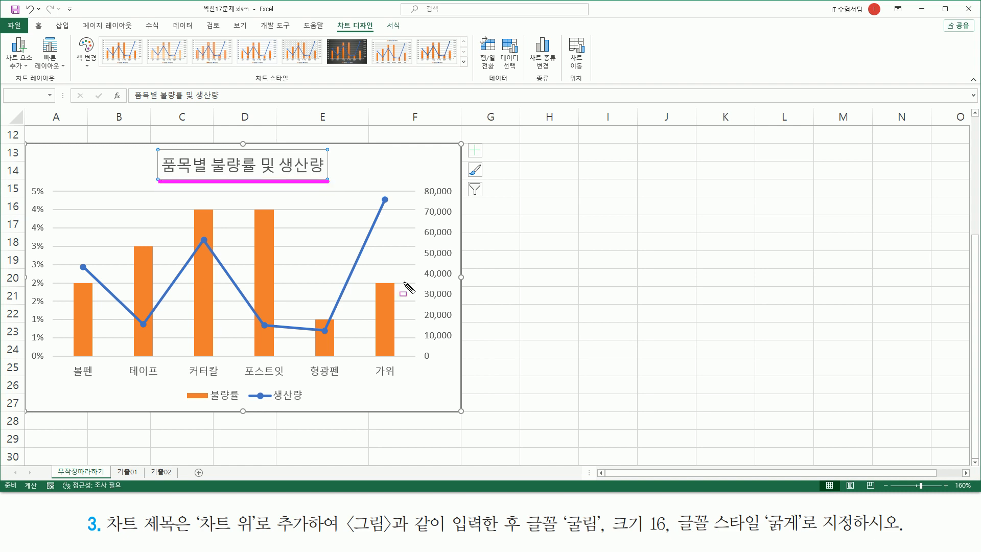
# Step: Set the chart title's font to 굴림
pyautogui.moveTo(519, 504); pyautogui.dragTo(520, 543)
pyautogui.moveTo(528, 536); pyautogui.dragTo(806, 536)
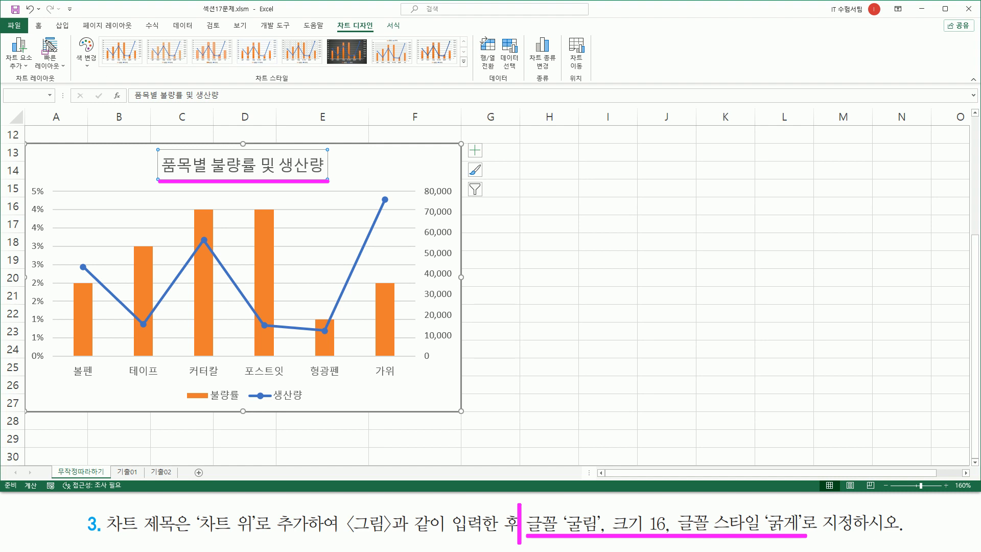
pyautogui.click(39, 27)
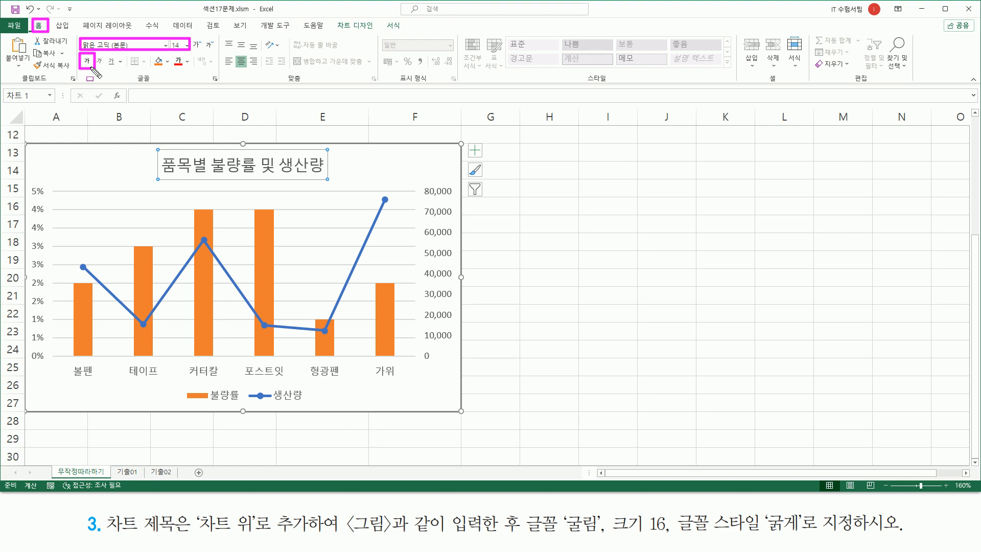
pyautogui.click(162, 47)
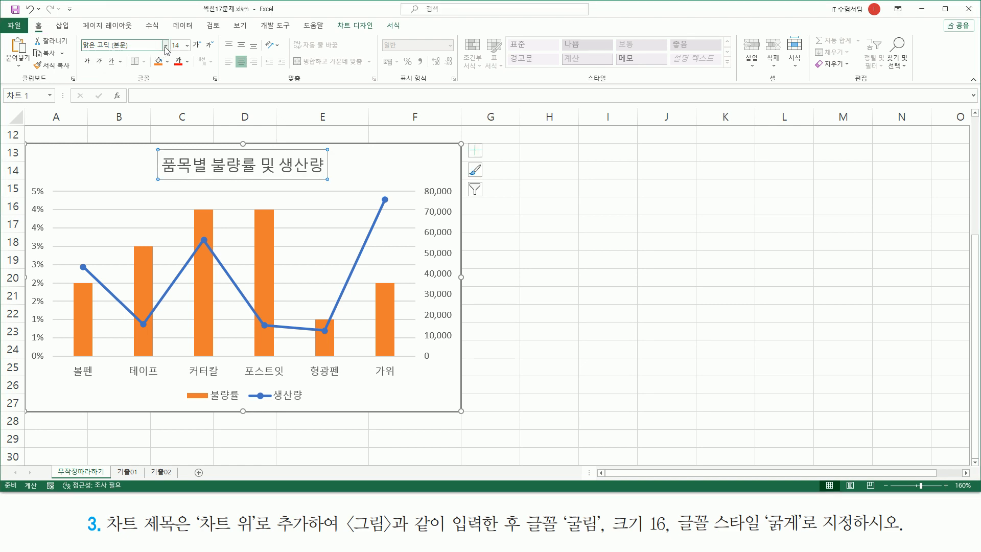
pyautogui.click(165, 45)
pyautogui.scroll(-10, 167, 174)
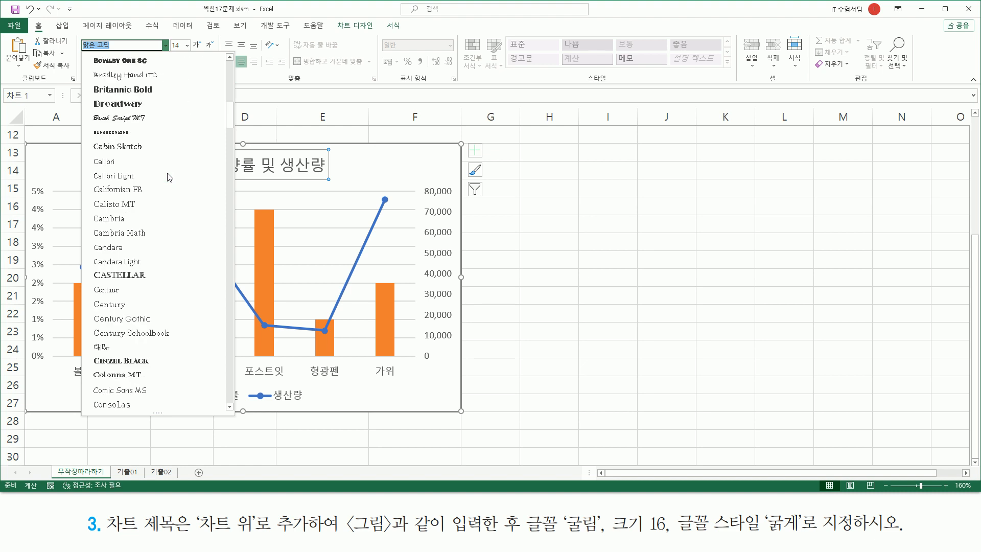
pyautogui.scroll(-20, 170, 177)
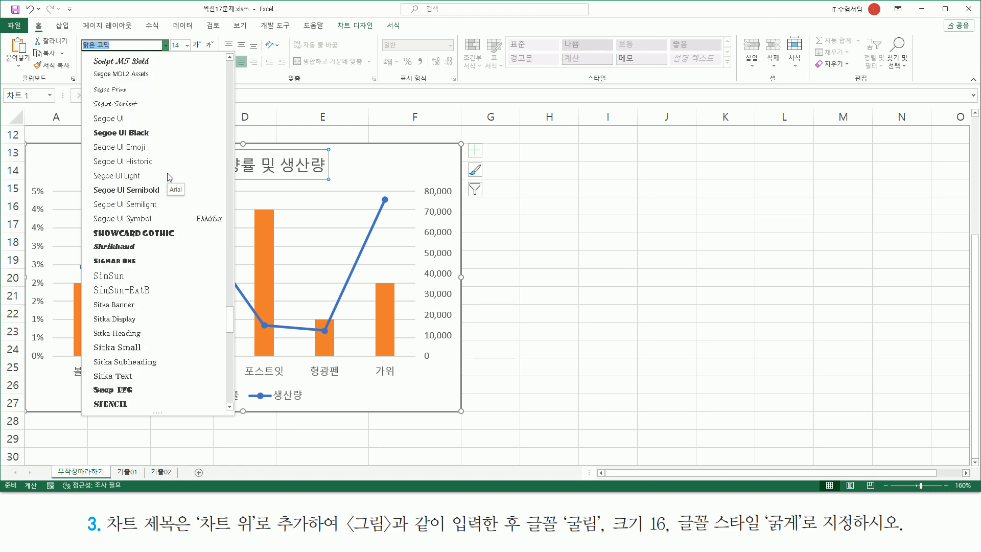
pyautogui.scroll(-15, 169, 177)
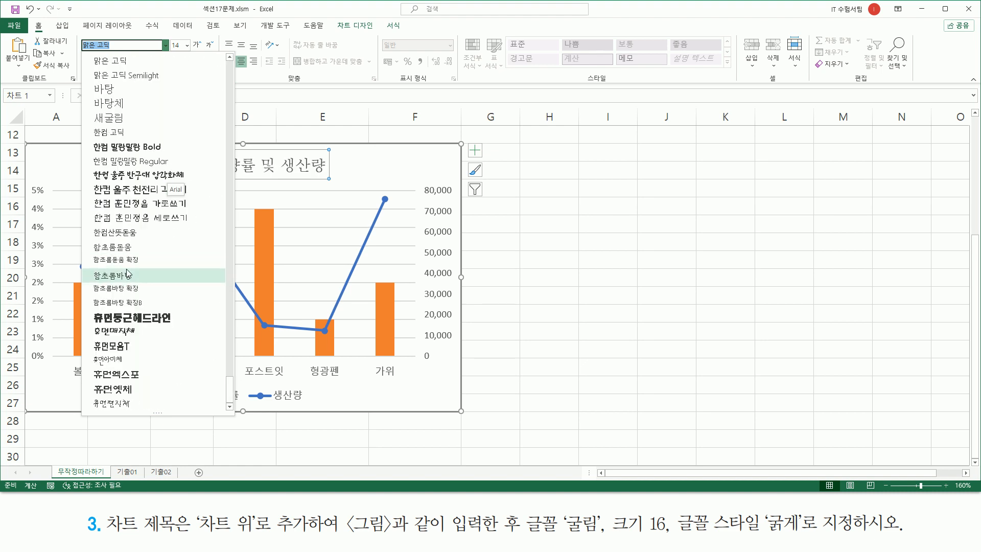
pyautogui.scroll(6, 117, 214)
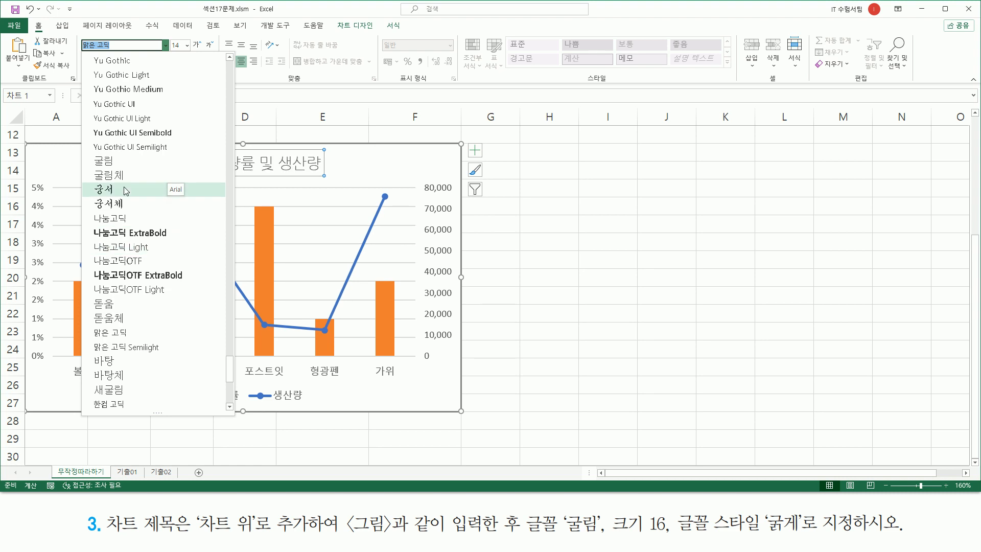
pyautogui.click(113, 161)
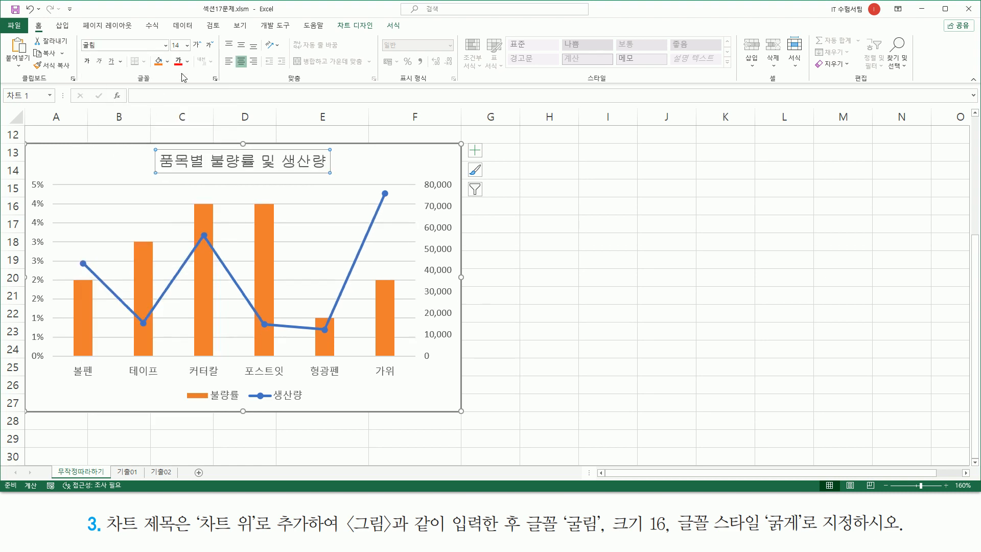
# Step: Set the chart title's font size to 16 and make it bold
pyautogui.click(188, 45)
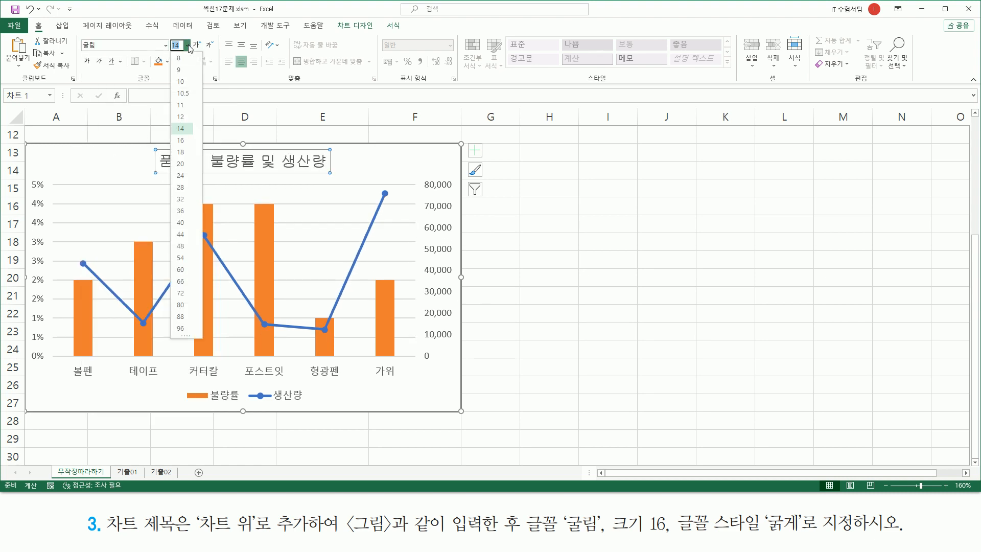
pyautogui.click(180, 141)
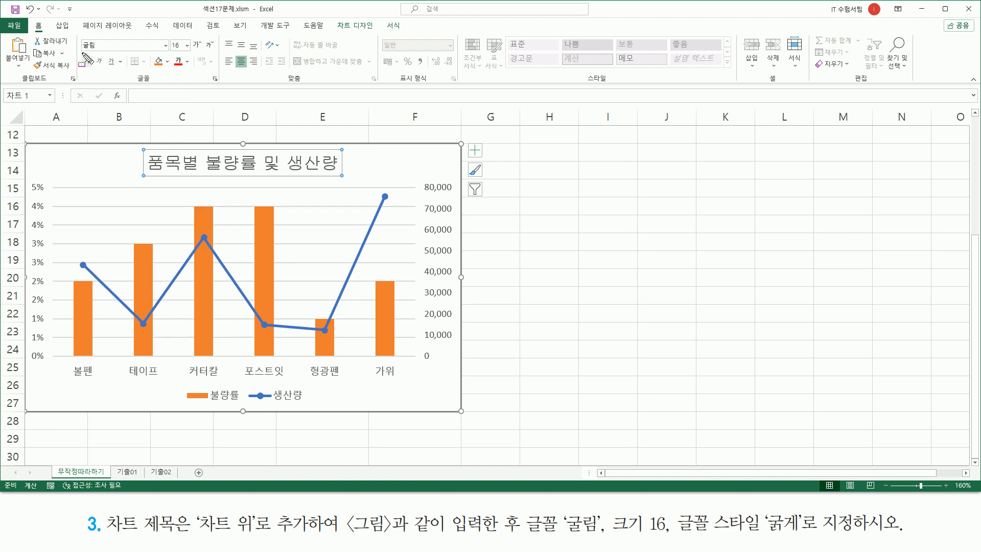
pyautogui.moveTo(89, 68); pyautogui.dragTo(94, 69)
pyautogui.press('Escape')
pyautogui.click(86, 62)
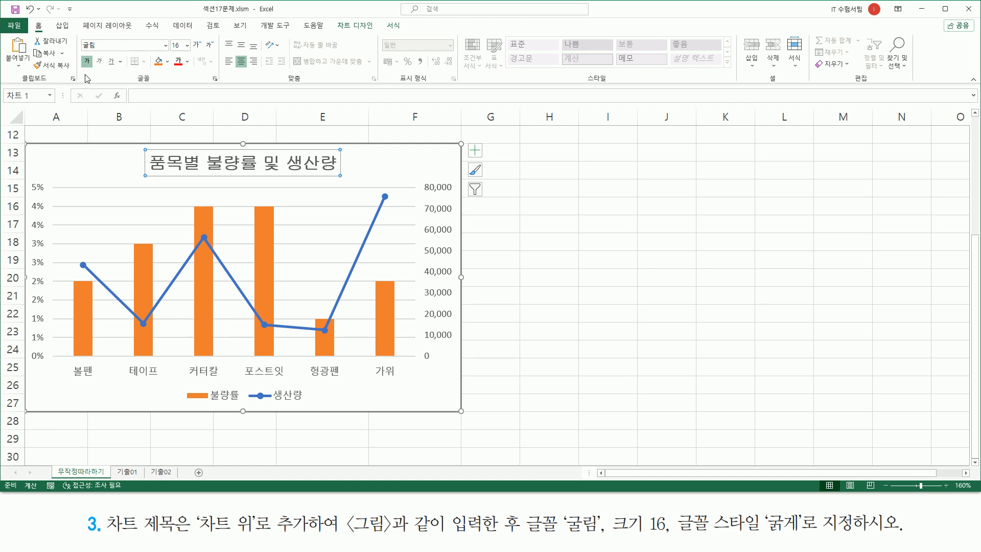
# Step: Examine the instructions for the primary and secondary vertical axis titles and the matching titles in the reference figure
pyautogui.hotkey('ctrl', 'shift', 'd')
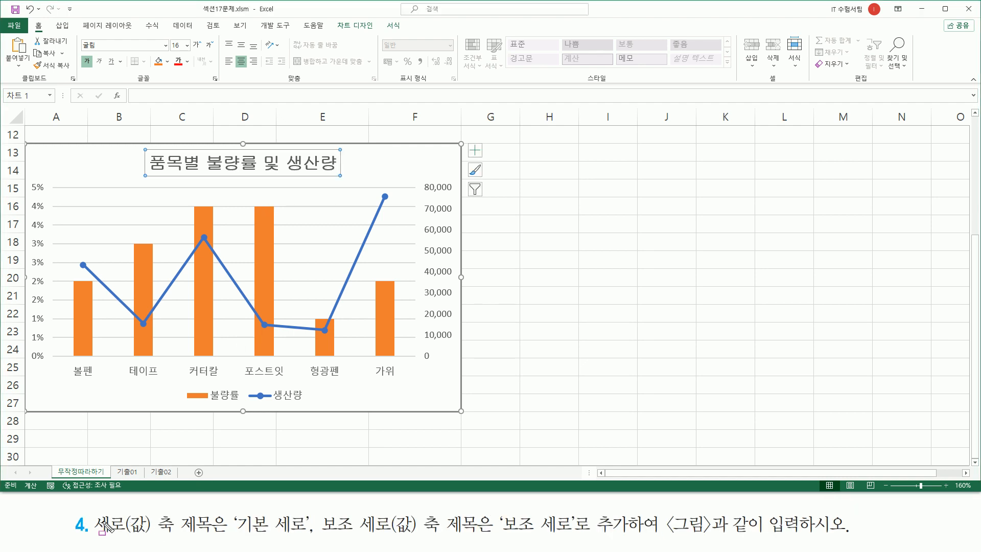
pyautogui.moveTo(92, 510)
pyautogui.mouseDown()
pyautogui.moveTo(101, 527)
pyautogui.moveTo(176, 537)
pyautogui.mouseUp()
pyautogui.moveTo(32, 180); pyautogui.dragTo(45, 363)
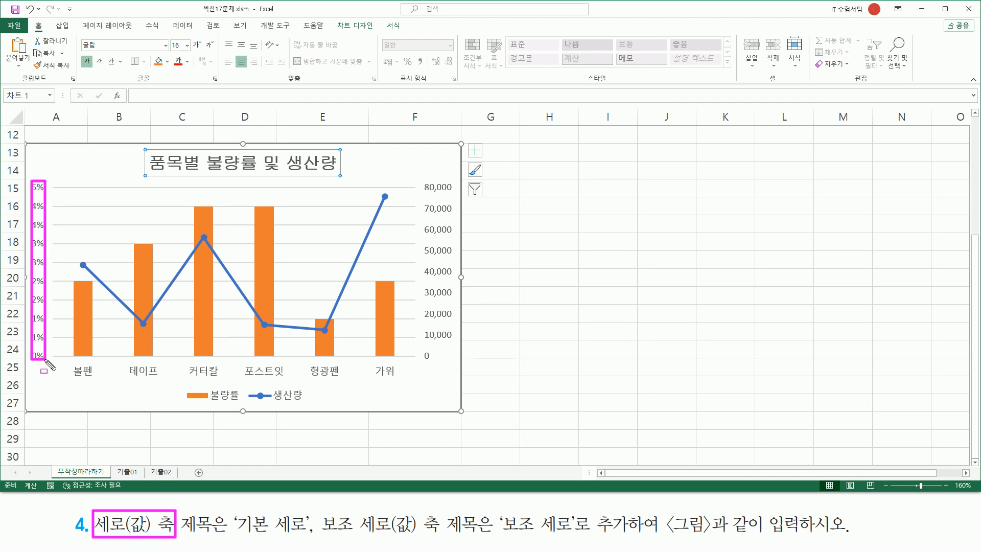
pyautogui.moveTo(181, 532)
pyautogui.mouseDown()
pyautogui.moveTo(255, 539)
pyautogui.moveTo(322, 510)
pyautogui.moveTo(310, 538)
pyautogui.moveTo(451, 532)
pyautogui.moveTo(318, 526)
pyautogui.mouseUp()
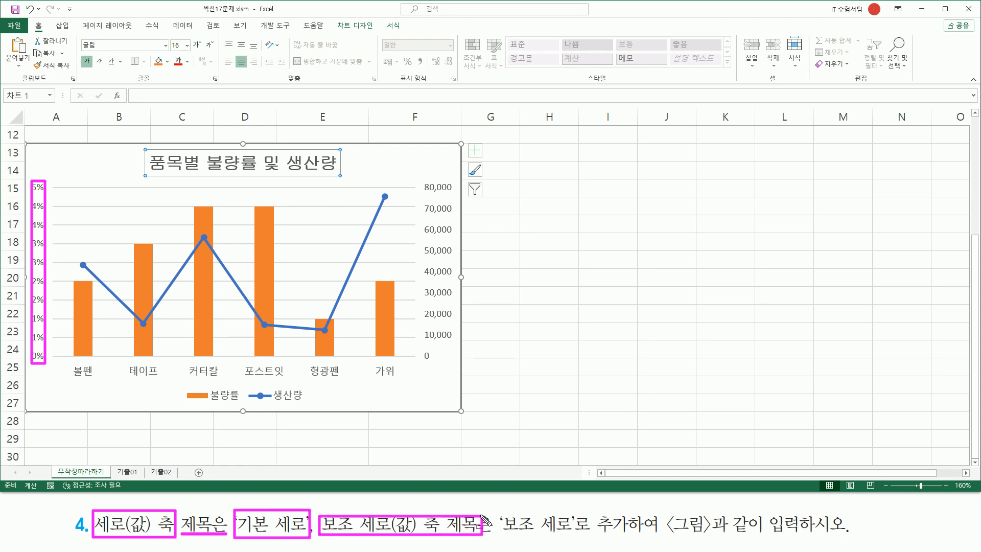
pyautogui.moveTo(418, 183); pyautogui.dragTo(450, 372)
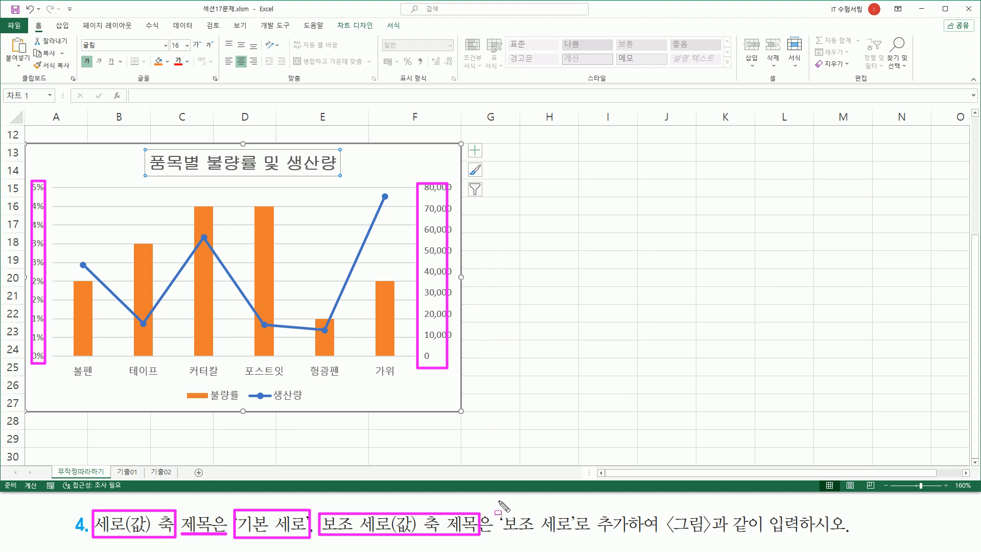
pyautogui.moveTo(503, 508)
pyautogui.mouseDown()
pyautogui.moveTo(518, 537)
pyautogui.moveTo(848, 539)
pyautogui.mouseUp()
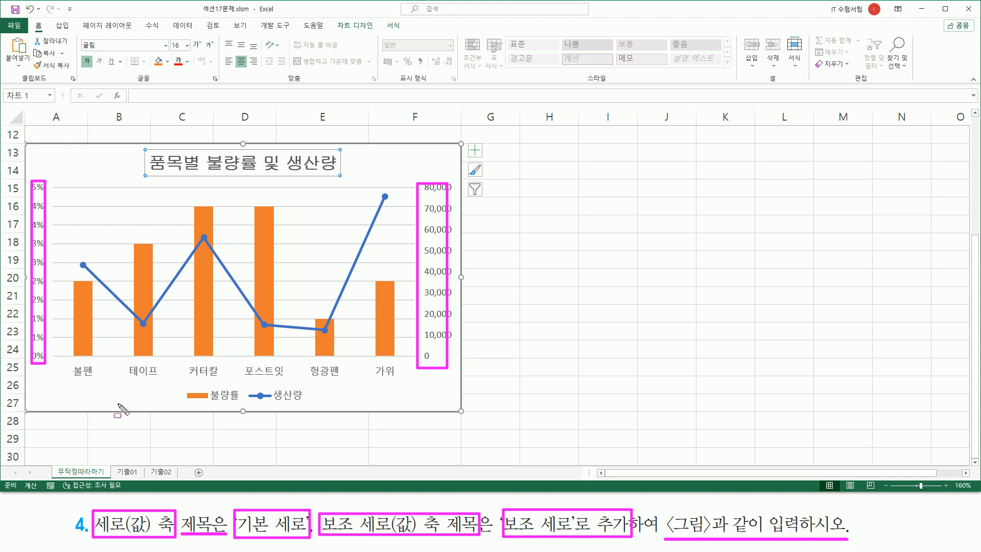
pyautogui.press('Escape')
pyautogui.hotkey('ctrl', '2')
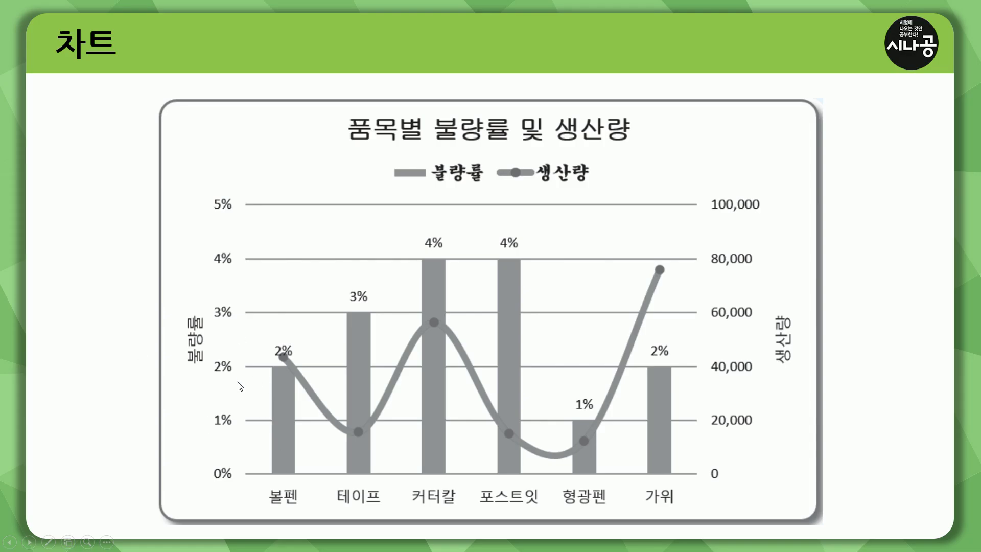
pyautogui.moveTo(213, 196); pyautogui.dragTo(240, 475)
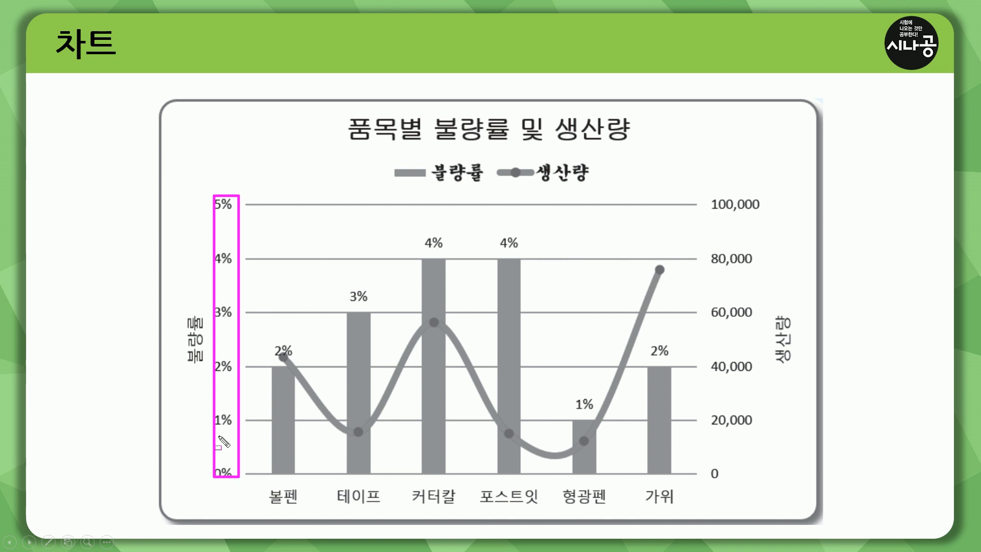
pyautogui.moveTo(185, 311); pyautogui.dragTo(208, 369)
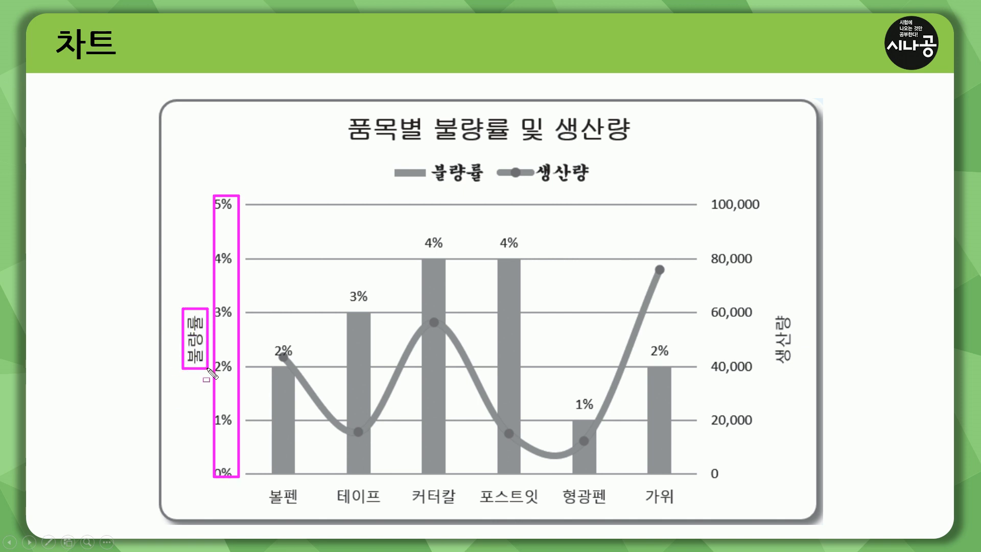
pyautogui.moveTo(710, 200); pyautogui.dragTo(731, 307)
pyautogui.moveTo(734, 367); pyautogui.dragTo(761, 480)
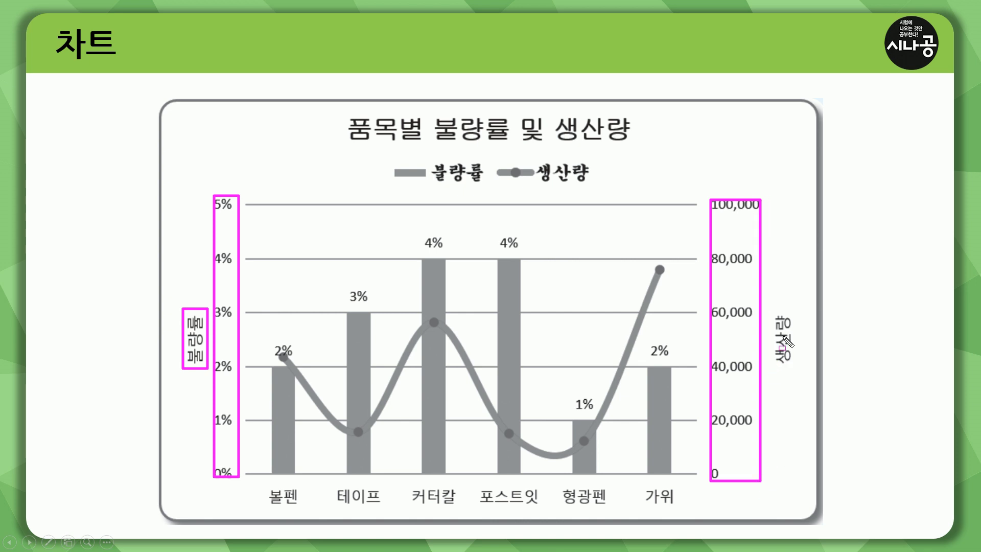
pyautogui.moveTo(774, 307); pyautogui.dragTo(798, 376)
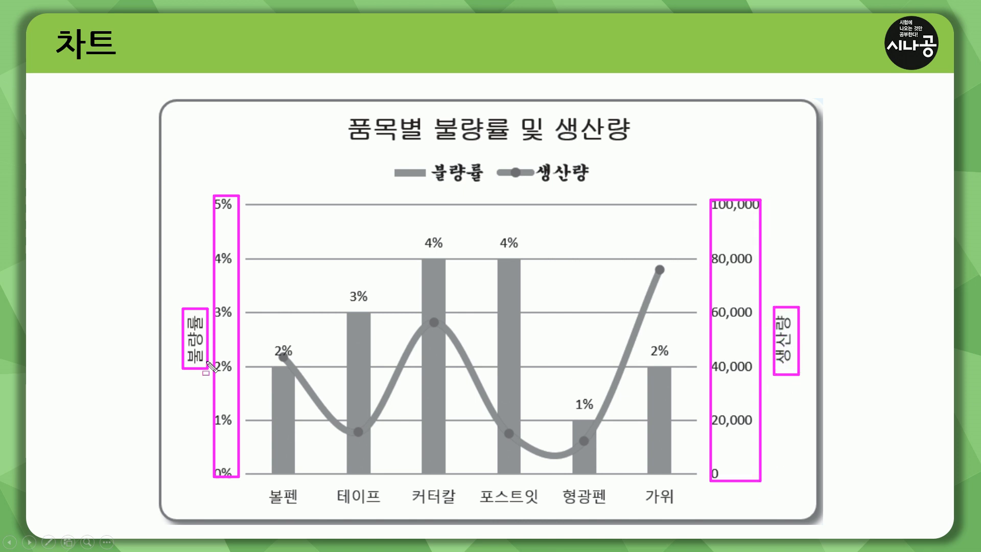
pyautogui.press('e')
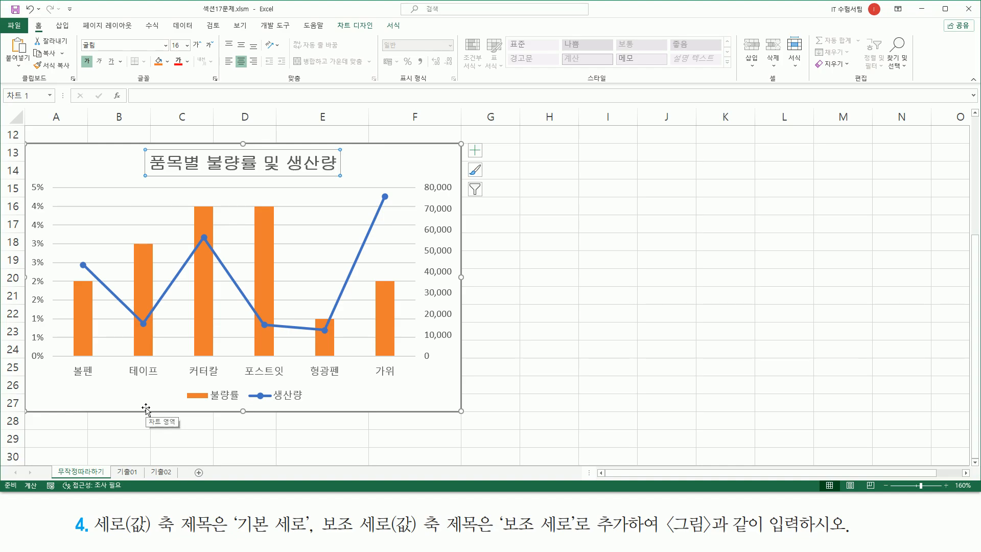
# Step: Add a 기본 세로 axis title to the chart for the primary value axis
pyautogui.click(146, 409)
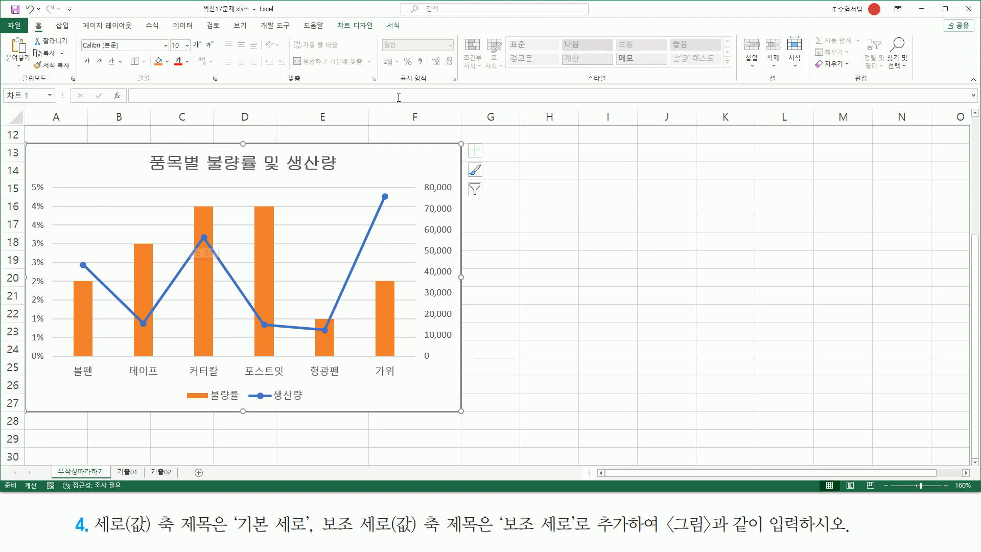
pyautogui.moveTo(335, 17); pyautogui.dragTo(377, 35)
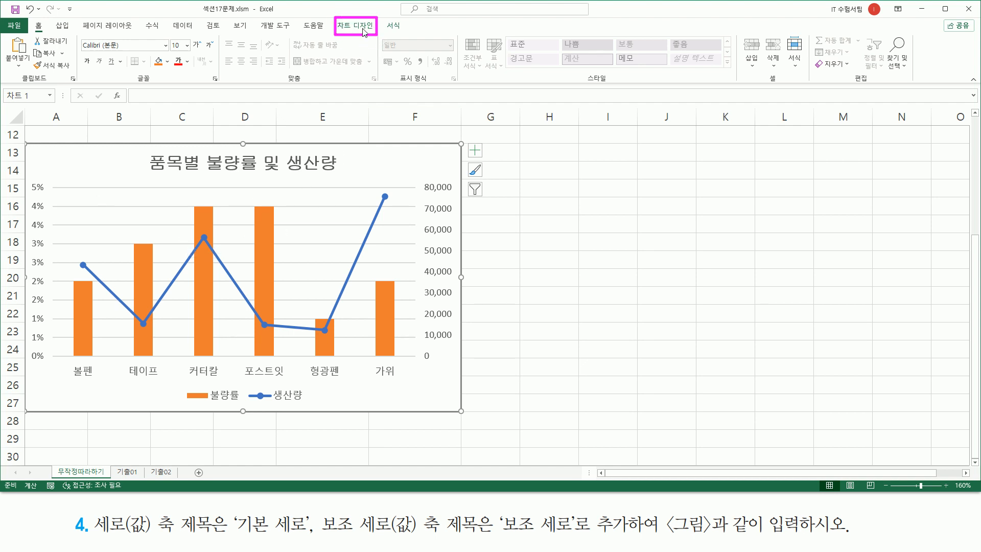
pyautogui.click(360, 28)
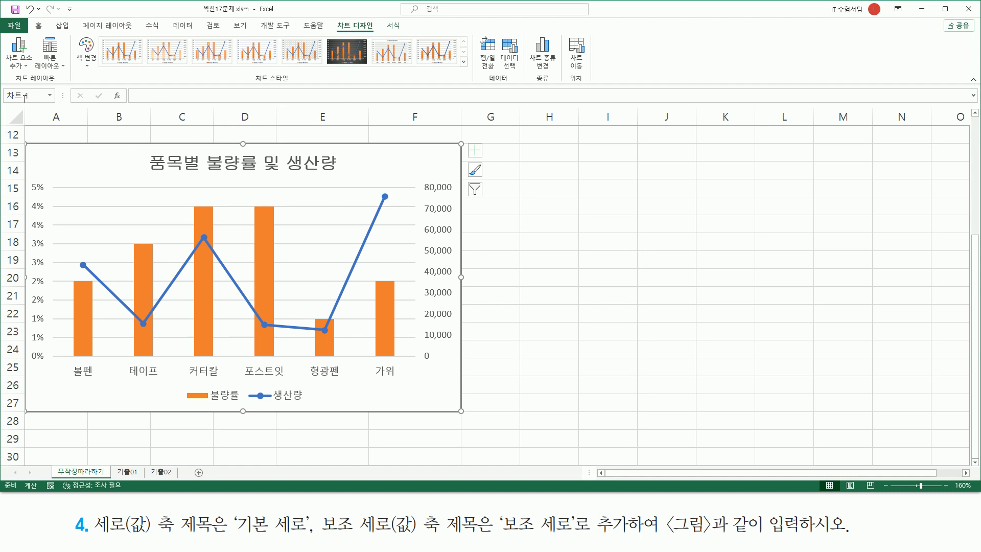
pyautogui.moveTo(10, 84); pyautogui.dragTo(47, 84)
pyautogui.moveTo(2, 35); pyautogui.dragTo(34, 74)
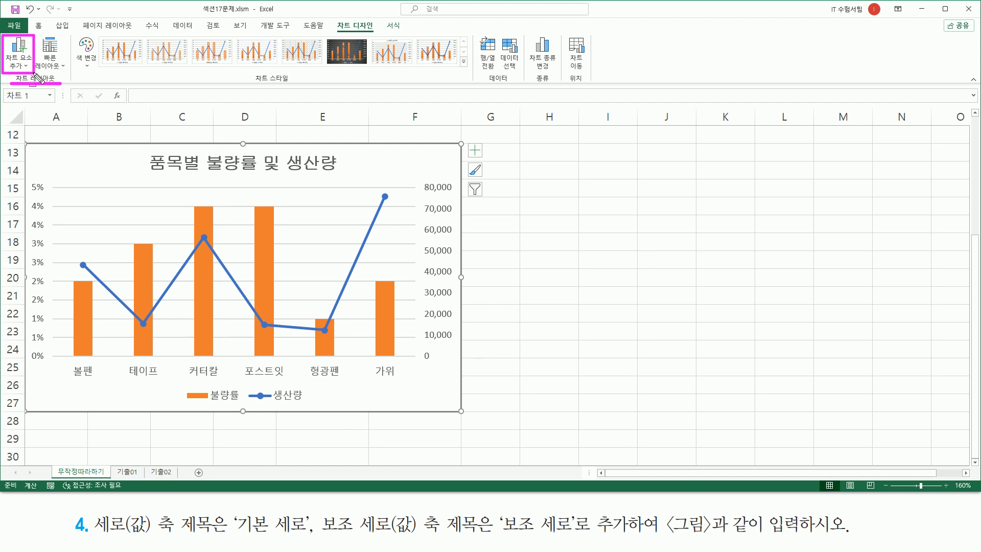
pyautogui.click(26, 65)
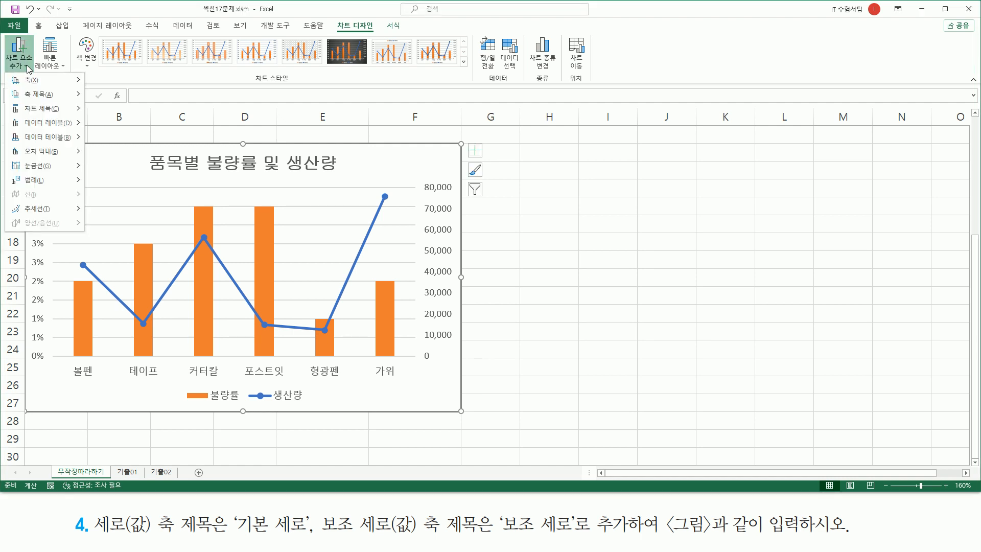
pyautogui.moveTo(33, 96)
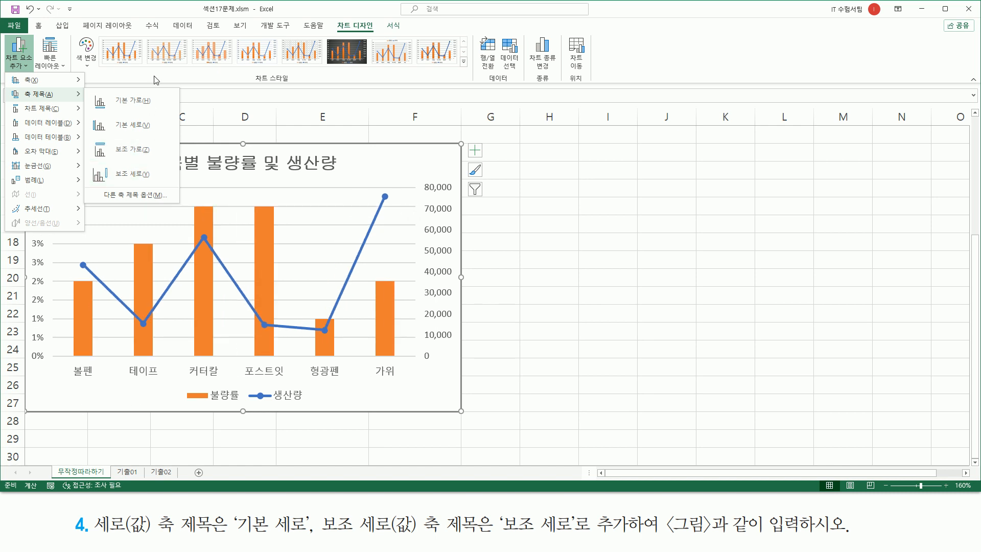
pyautogui.click(147, 123)
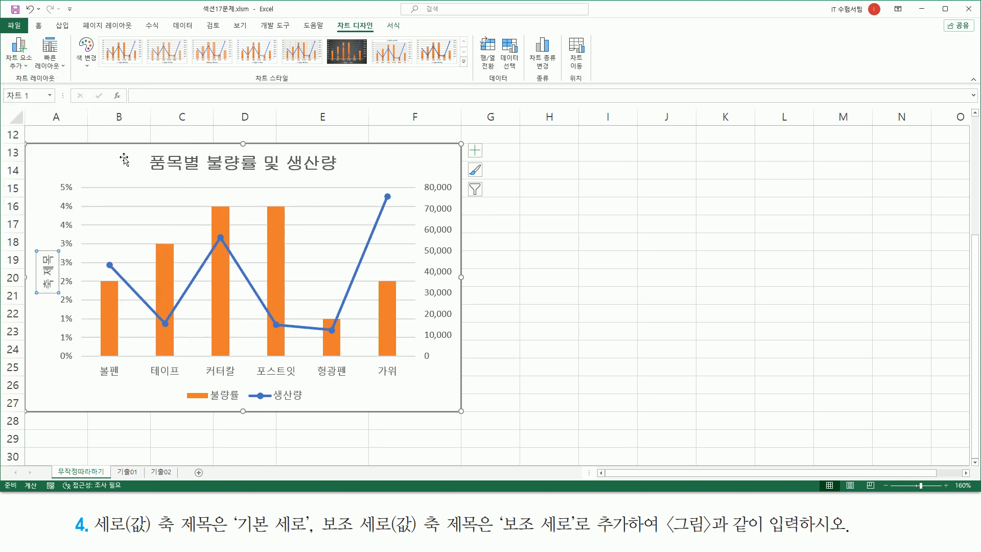
pyautogui.click(45, 254)
pyautogui.moveTo(37, 249); pyautogui.dragTo(65, 302)
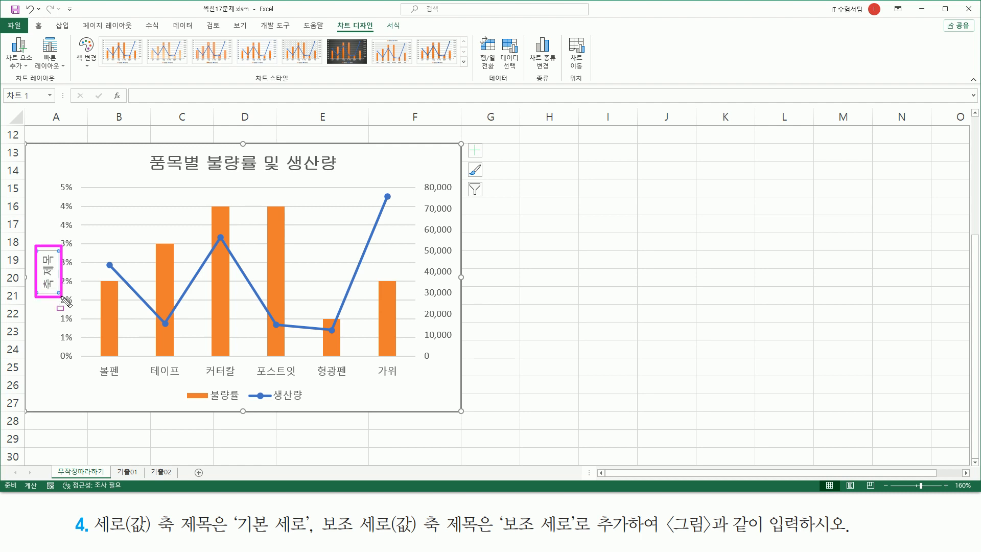
pyautogui.click(54, 249)
pyautogui.press('Escape')
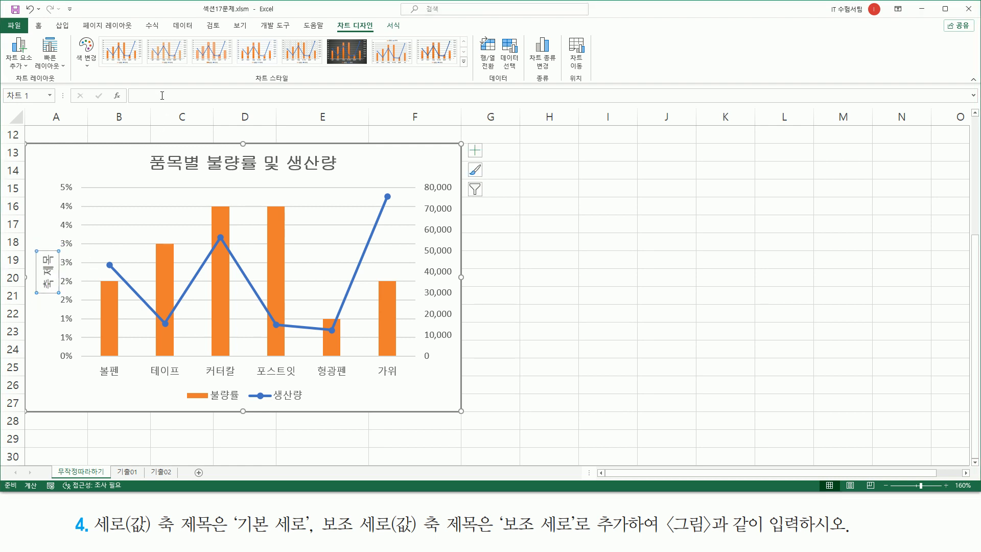
# Step: Set the primary vertical axis title's text to 불량률
pyautogui.click(169, 97)
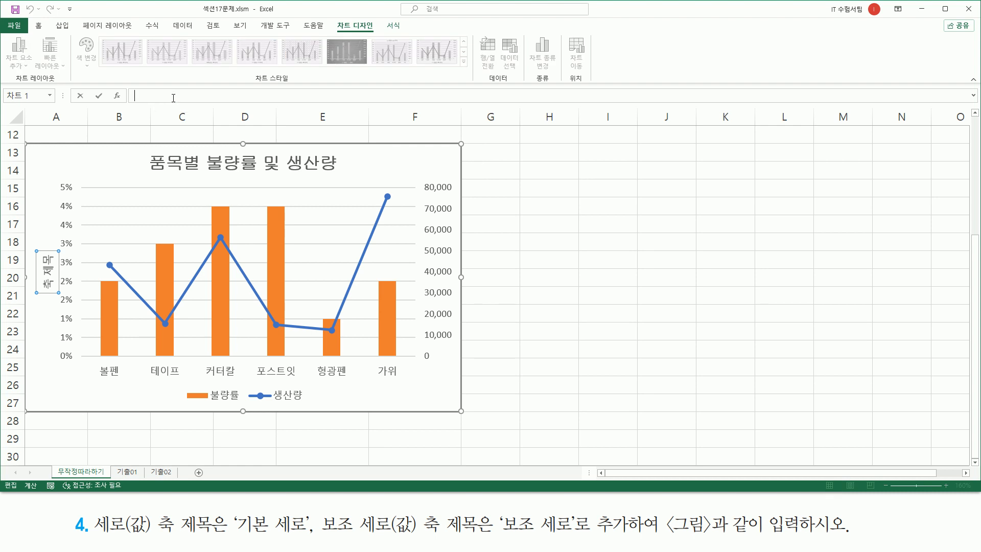
pyautogui.write('불량ㄹ')
pyautogui.press('Return')
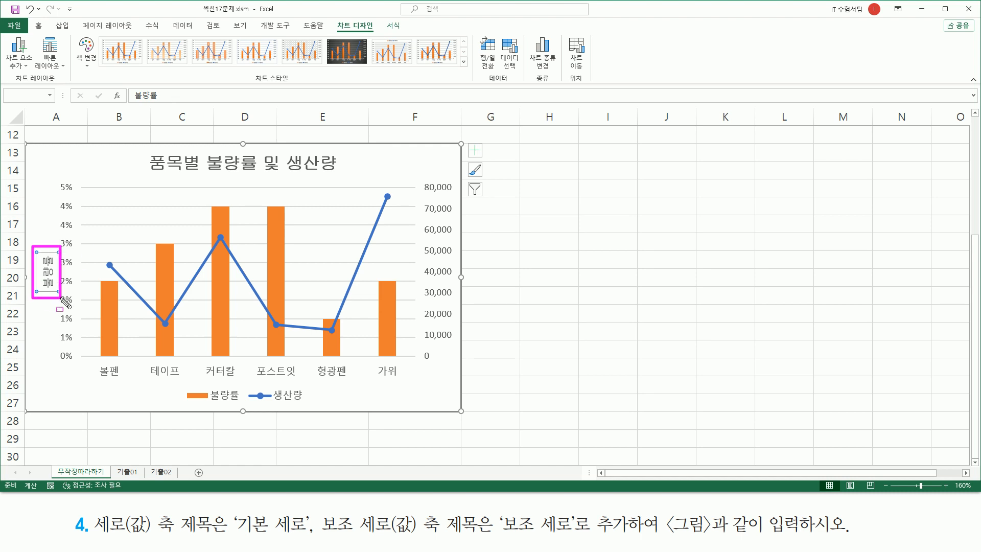
pyautogui.press('Escape')
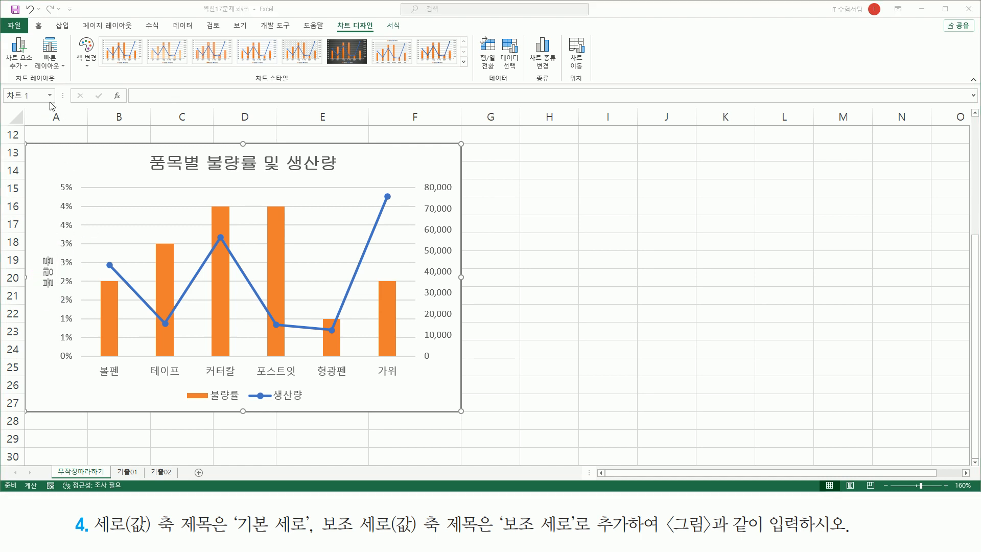
# Step: Add a 보조 세로 axis title to the chart and set its text to 생산량
pyautogui.click(26, 72)
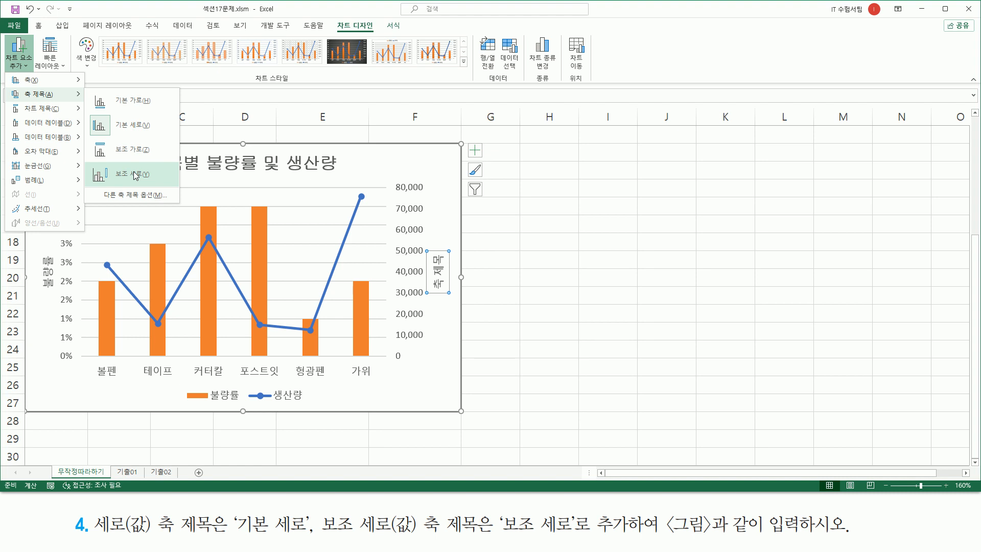
pyautogui.click(147, 177)
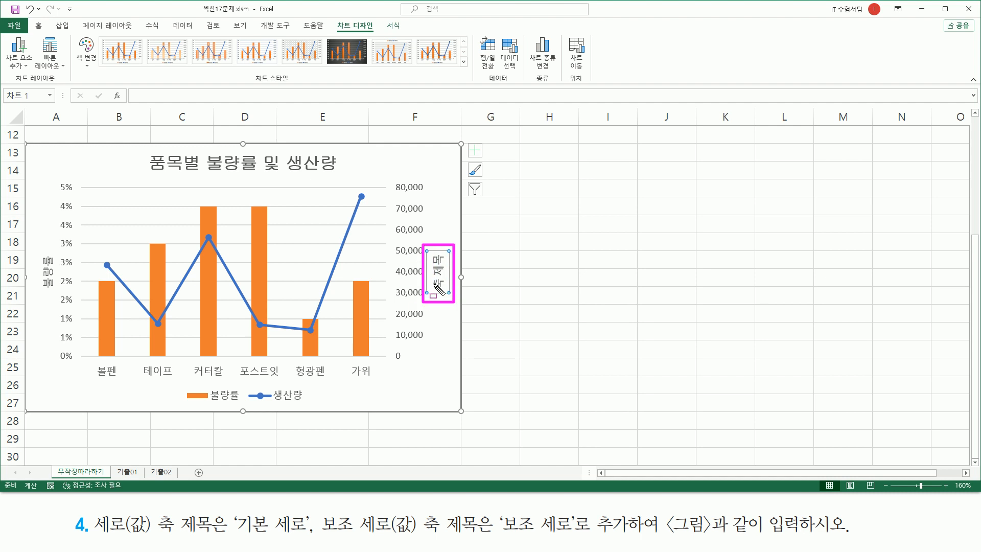
pyautogui.click(206, 95)
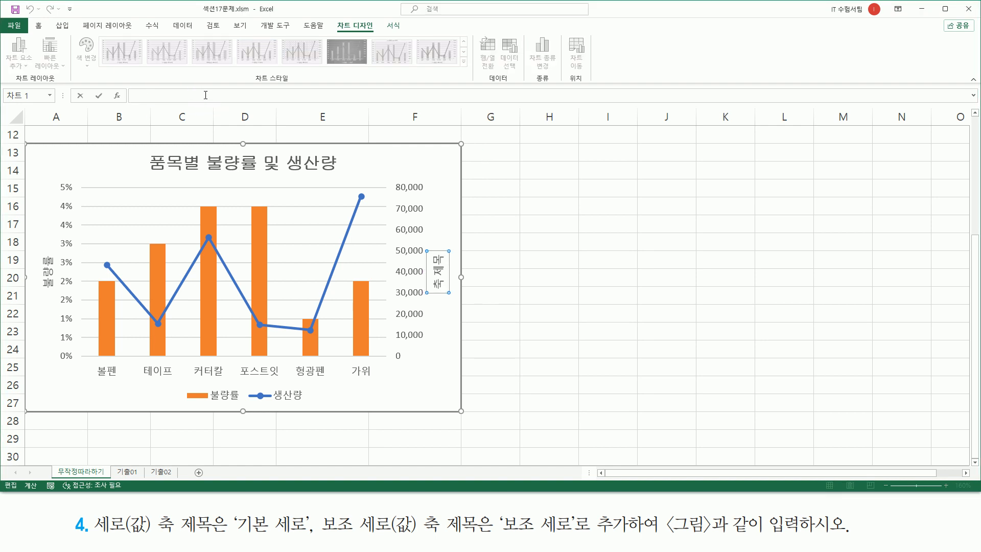
pyautogui.write('생사랴')
pyautogui.press('Return')
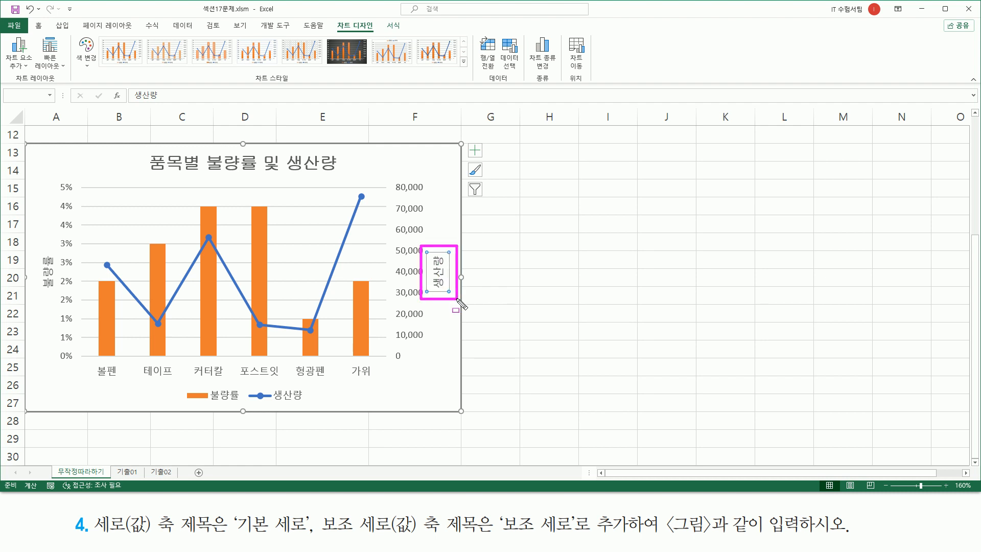
pyautogui.click(437, 328)
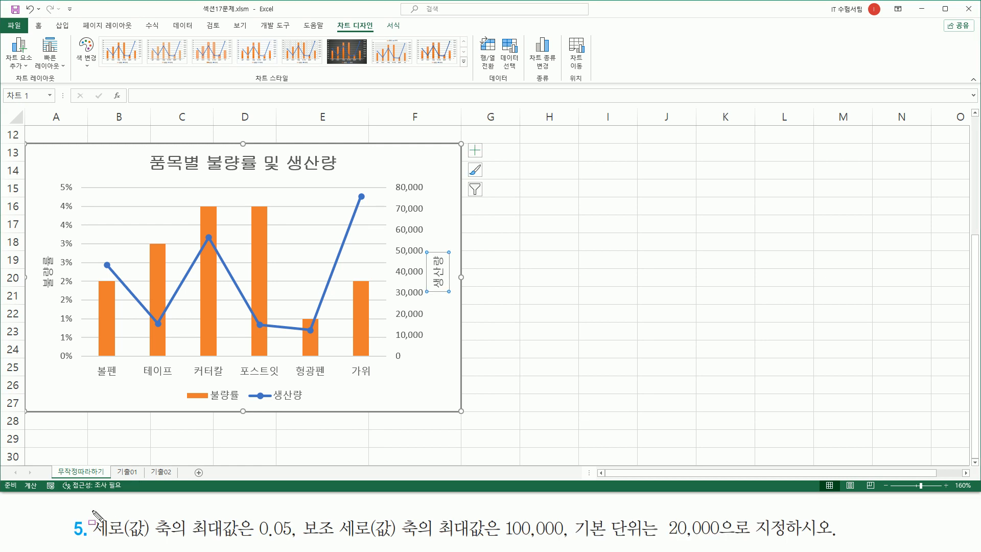
# Step: Examine the instruction on axis maximums and major unit, matching it to the primary and secondary value axes in the chart
pyautogui.moveTo(58, 180); pyautogui.dragTo(80, 368)
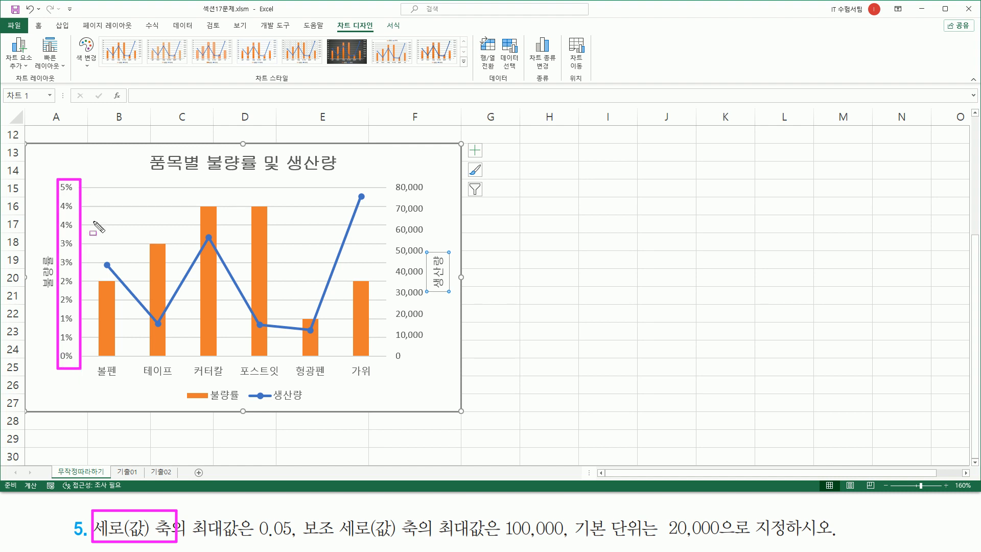
pyautogui.moveTo(196, 540)
pyautogui.mouseDown()
pyautogui.moveTo(296, 540)
pyautogui.moveTo(318, 526)
pyautogui.moveTo(421, 542)
pyautogui.mouseUp()
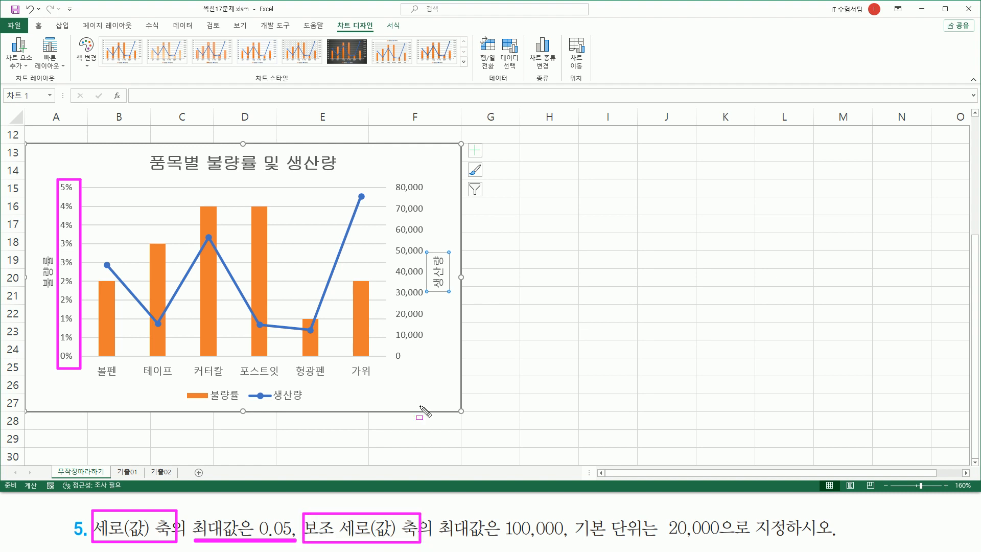
pyautogui.moveTo(390, 180); pyautogui.dragTo(428, 364)
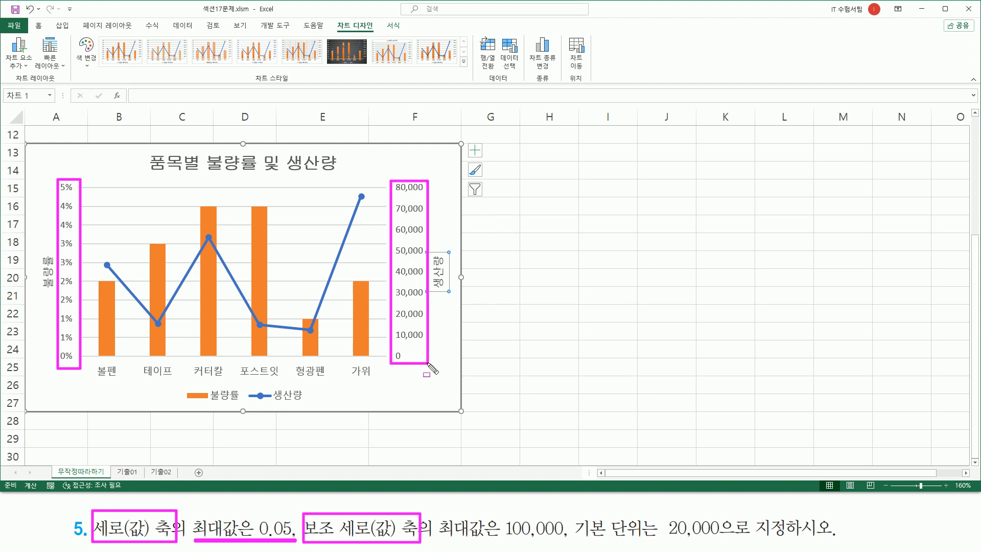
pyautogui.moveTo(439, 538); pyautogui.dragTo(565, 538)
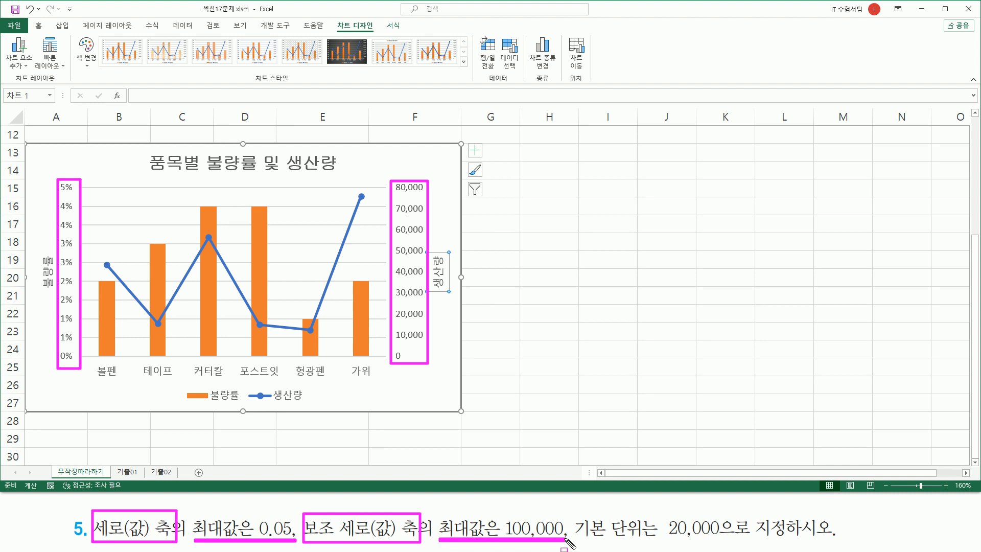
pyautogui.moveTo(574, 537); pyautogui.dragTo(728, 538)
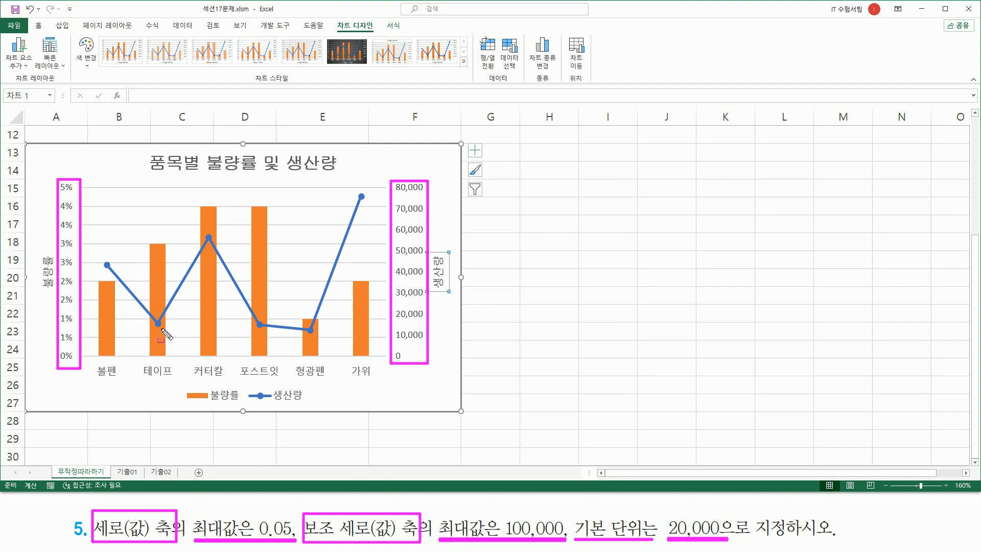
pyautogui.press('Escape')
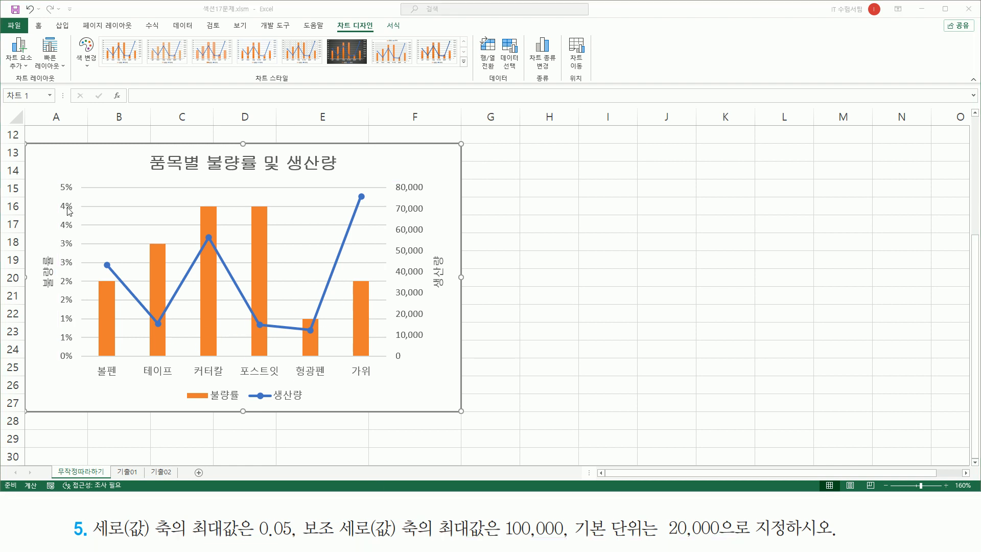
pyautogui.click(68, 211)
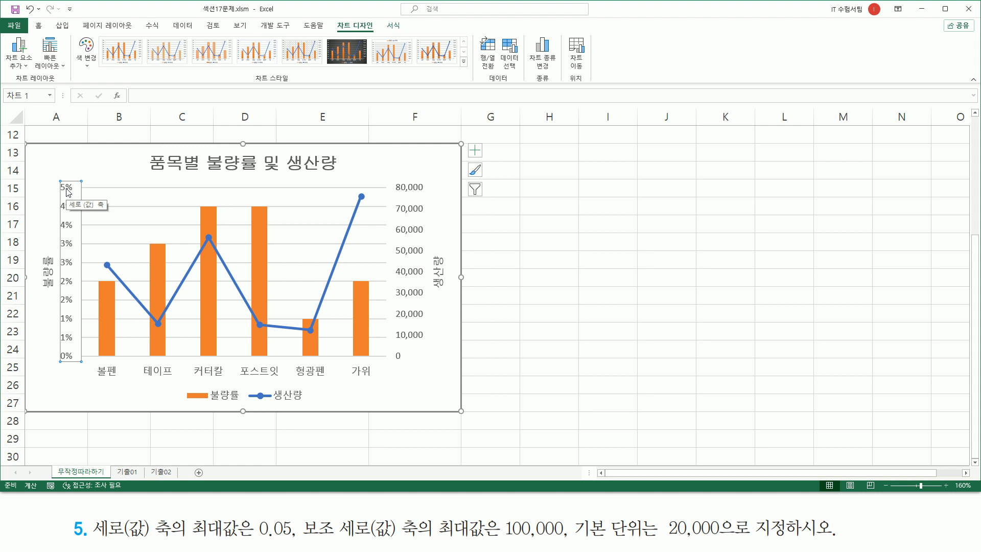
pyautogui.doubleClick(68, 193)
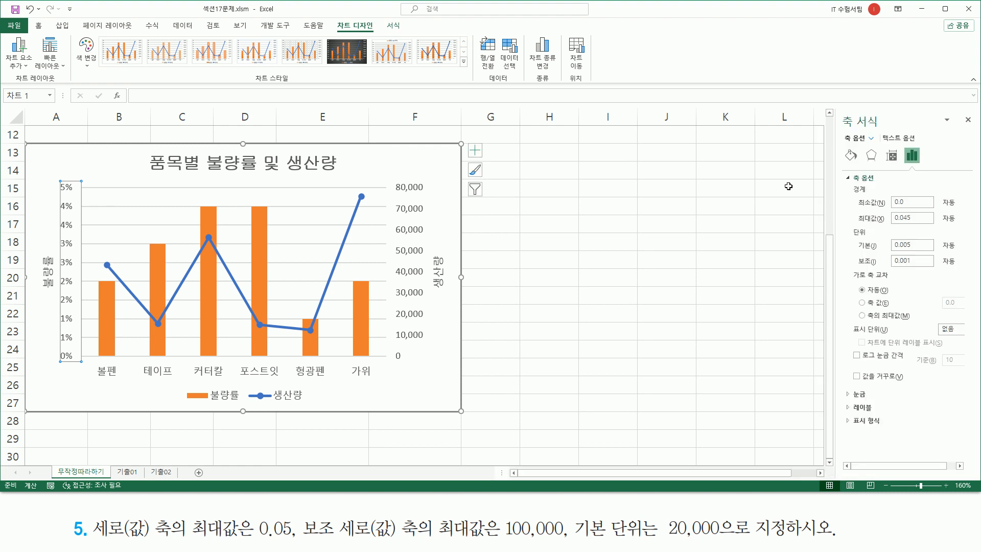
pyautogui.moveTo(835, 109)
pyautogui.mouseDown()
pyautogui.moveTo(920, 414)
pyautogui.moveTo(977, 444)
pyautogui.mouseUp()
pyautogui.press('Escape')
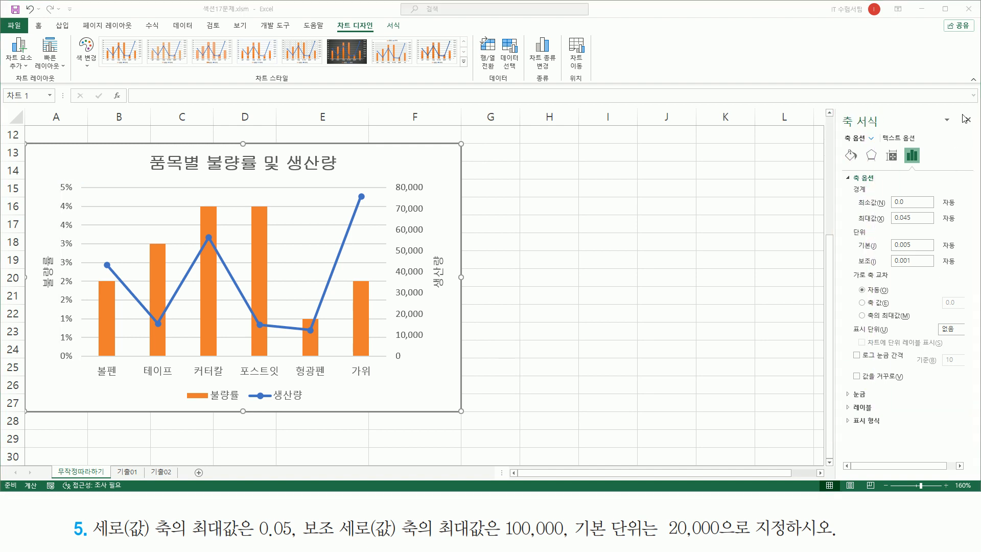
pyautogui.click(967, 121)
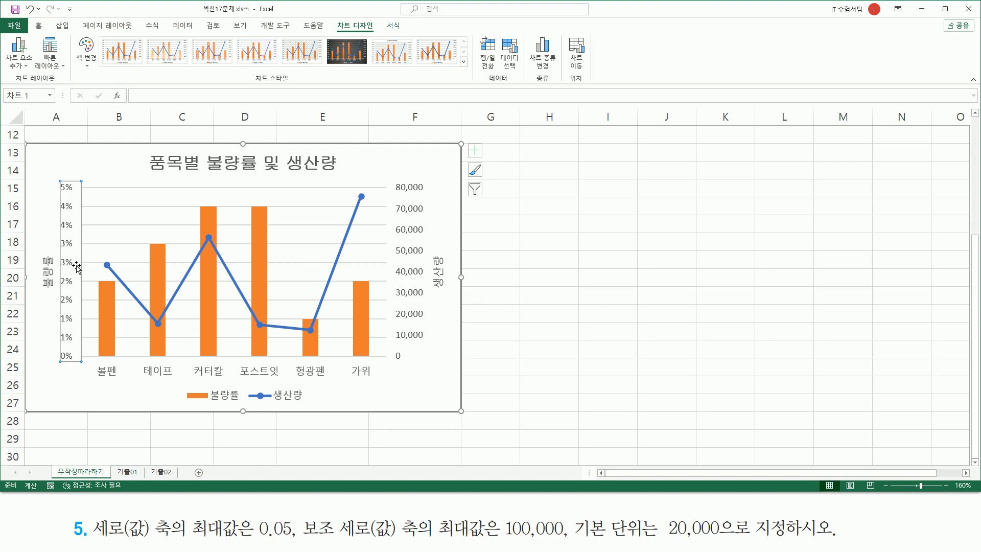
# Step: Open the formatting options of the primary value axis and set its maximum bound to 0.05
pyautogui.rightClick(71, 191)
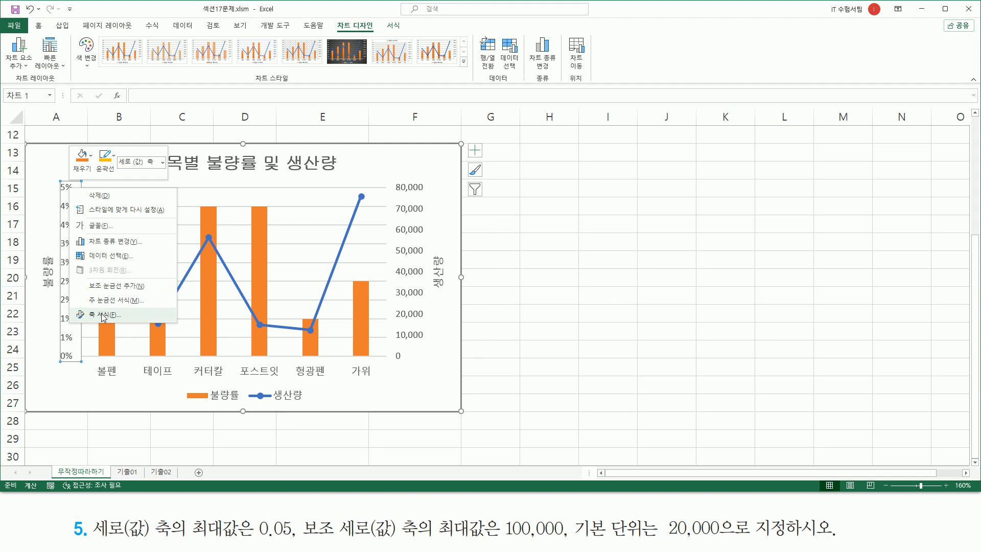
pyautogui.click(104, 316)
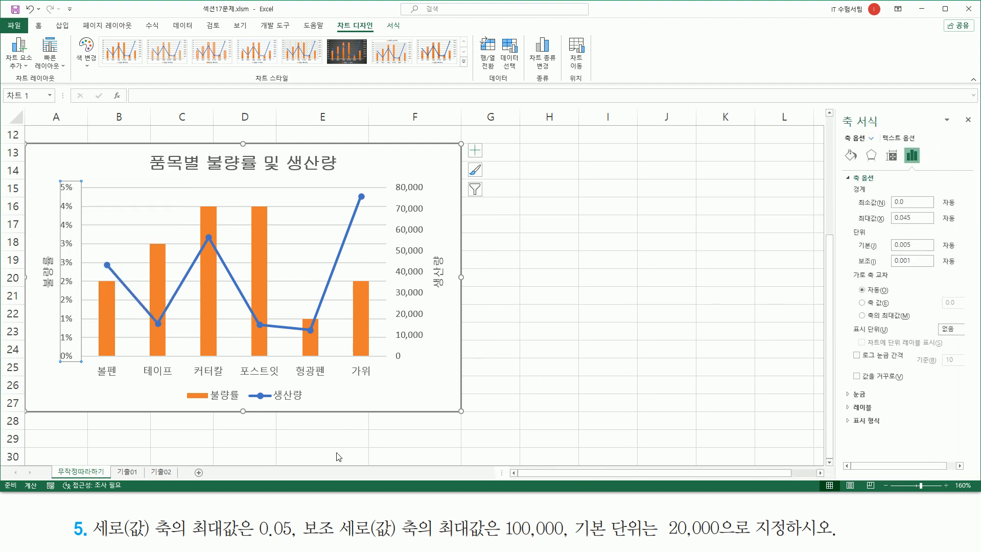
pyautogui.moveTo(189, 517); pyautogui.dragTo(295, 546)
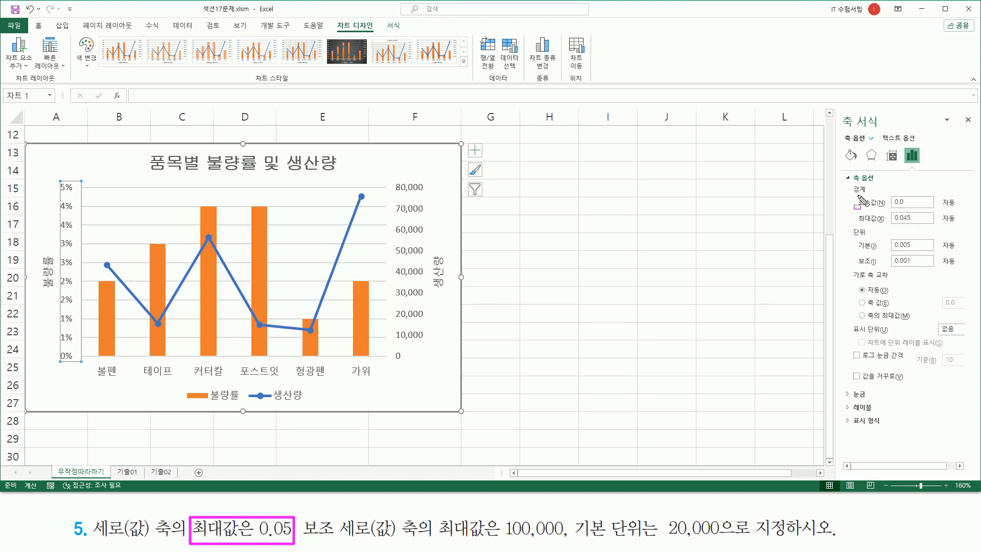
pyautogui.moveTo(854, 225)
pyautogui.mouseDown()
pyautogui.moveTo(926, 226)
pyautogui.moveTo(936, 210)
pyautogui.mouseUp()
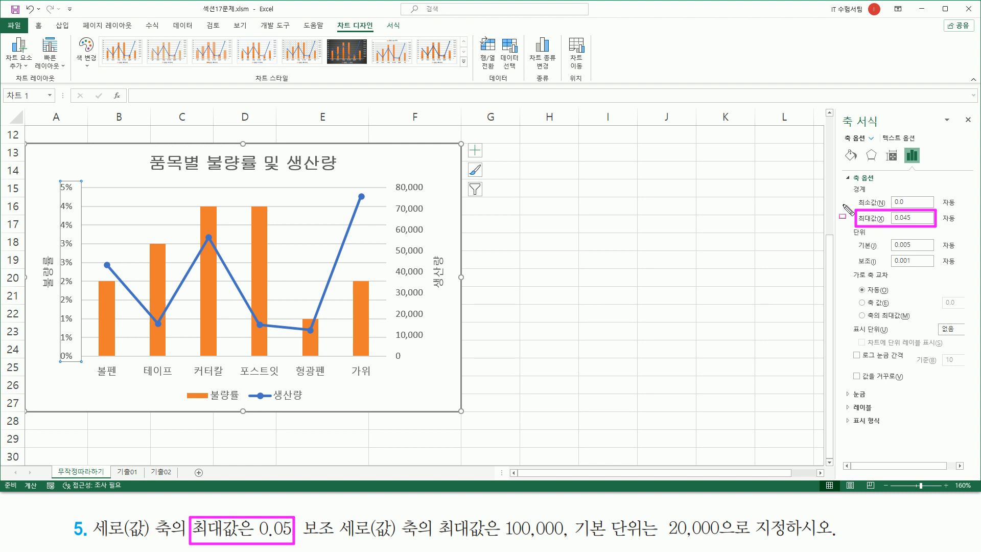
pyautogui.moveTo(847, 228)
pyautogui.mouseDown()
pyautogui.moveTo(883, 267)
pyautogui.moveTo(943, 269)
pyautogui.mouseUp()
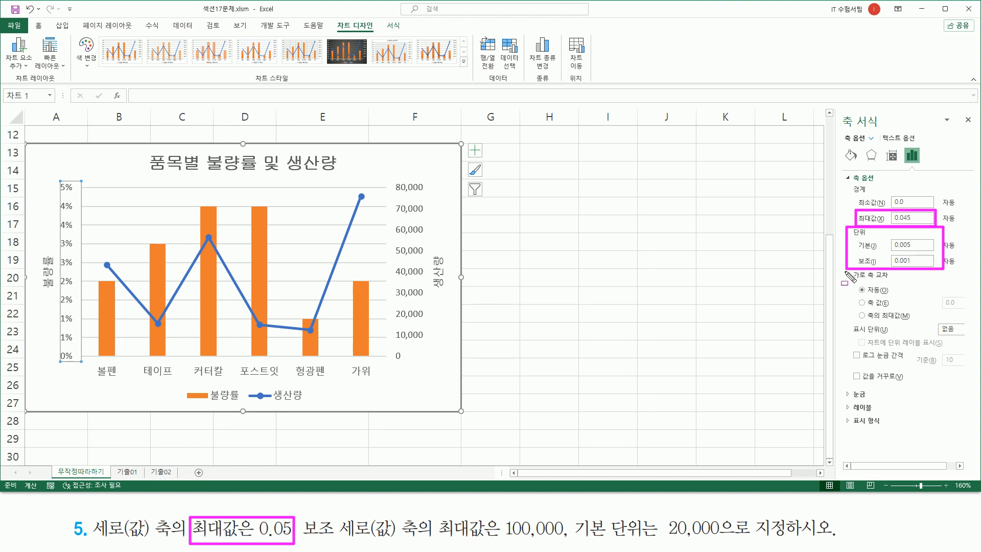
pyautogui.moveTo(844, 271)
pyautogui.mouseDown()
pyautogui.moveTo(903, 333)
pyautogui.moveTo(923, 318)
pyautogui.mouseUp()
pyautogui.moveTo(846, 323)
pyautogui.mouseDown()
pyautogui.moveTo(964, 338)
pyautogui.moveTo(959, 385)
pyautogui.mouseUp()
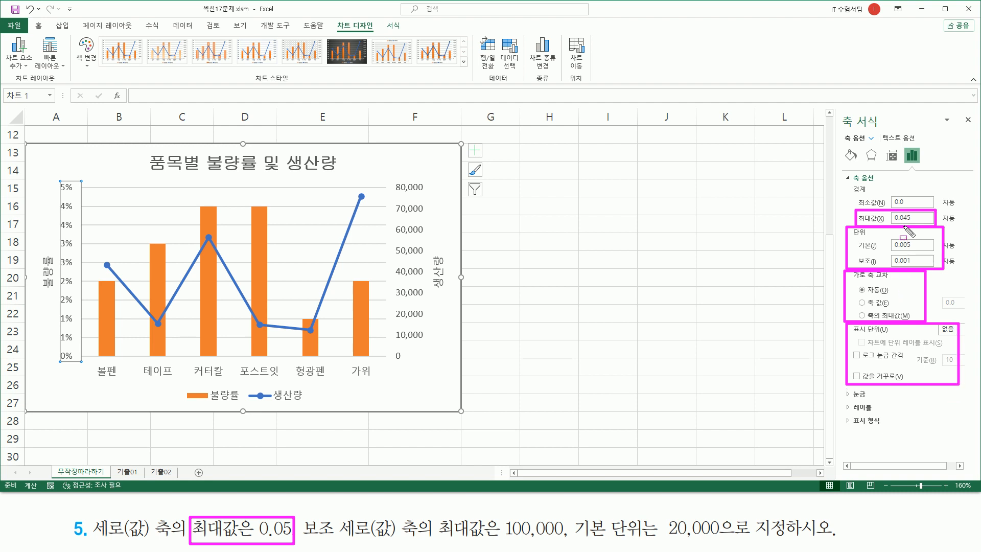
pyautogui.press('Escape')
pyautogui.click(924, 217)
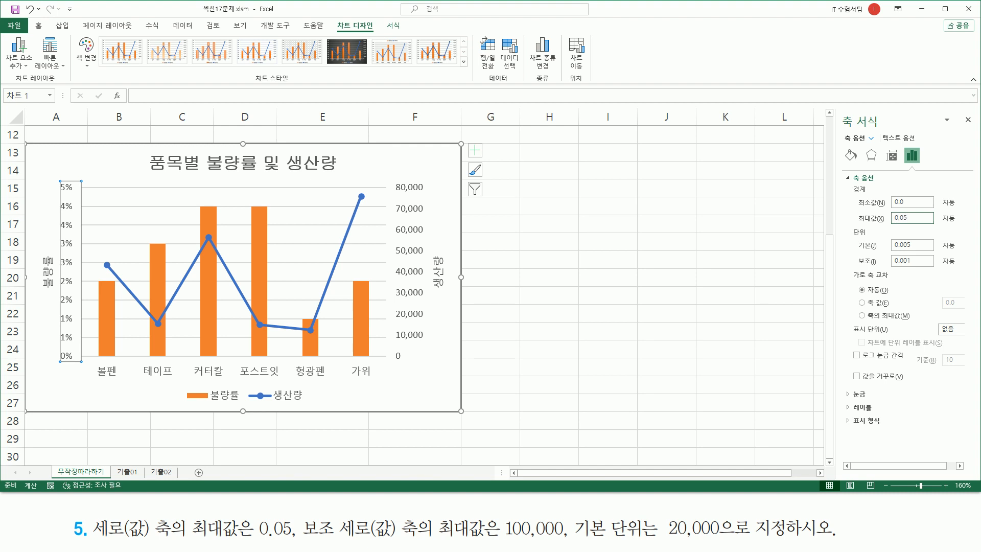
pyautogui.press('Return')
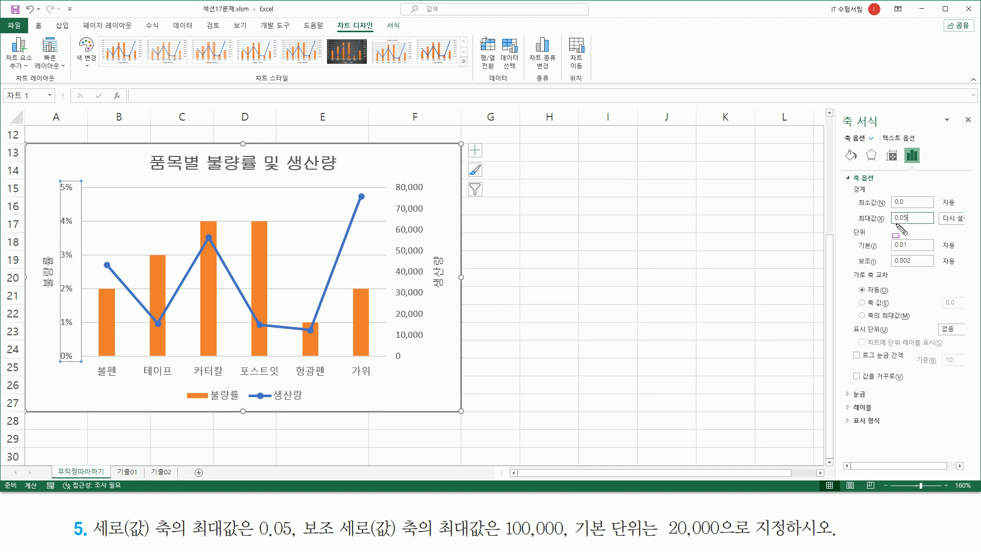
pyautogui.moveTo(888, 227); pyautogui.dragTo(959, 229)
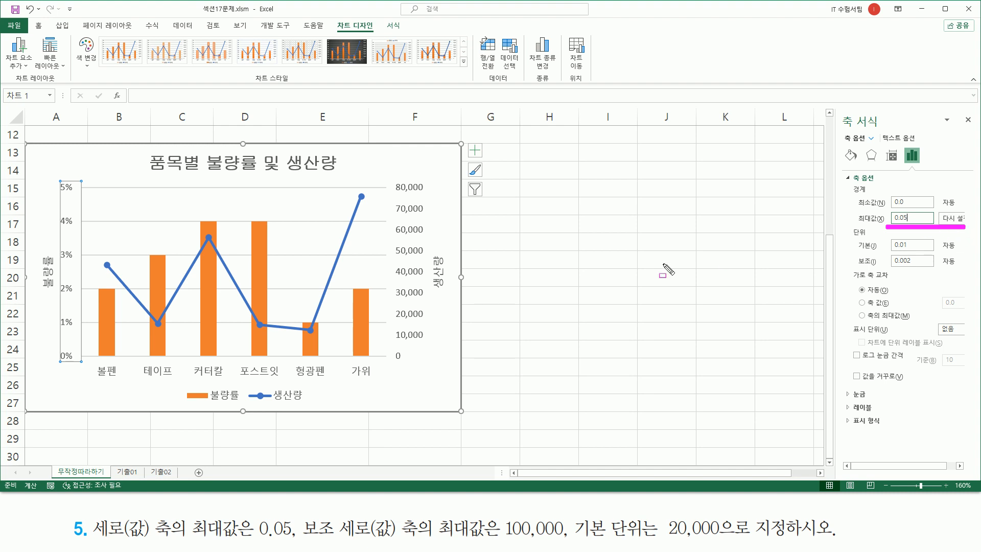
pyautogui.moveTo(57, 179); pyautogui.dragTo(83, 367)
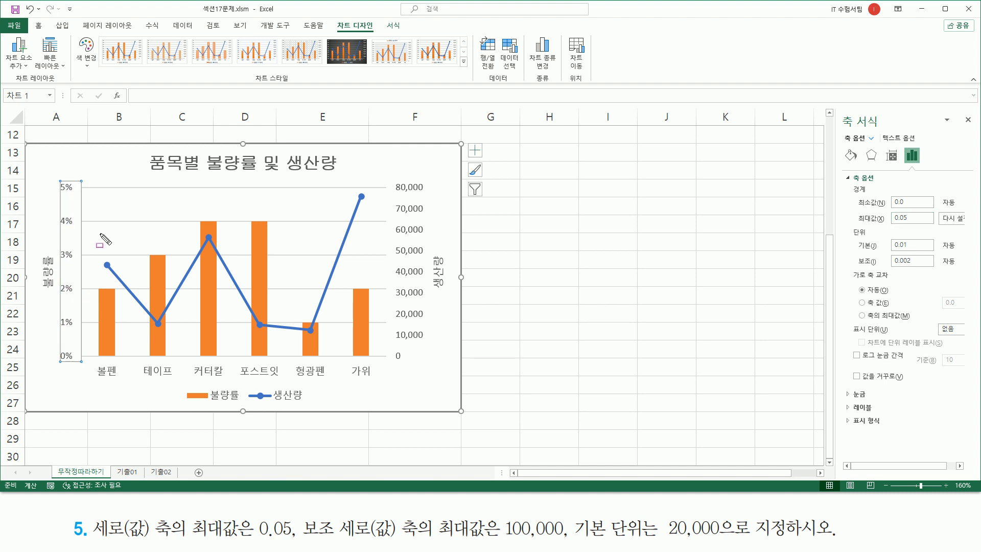
# Step: Select the secondary value axis and set its maximum bound to 100000
pyautogui.moveTo(390, 178); pyautogui.dragTo(433, 370)
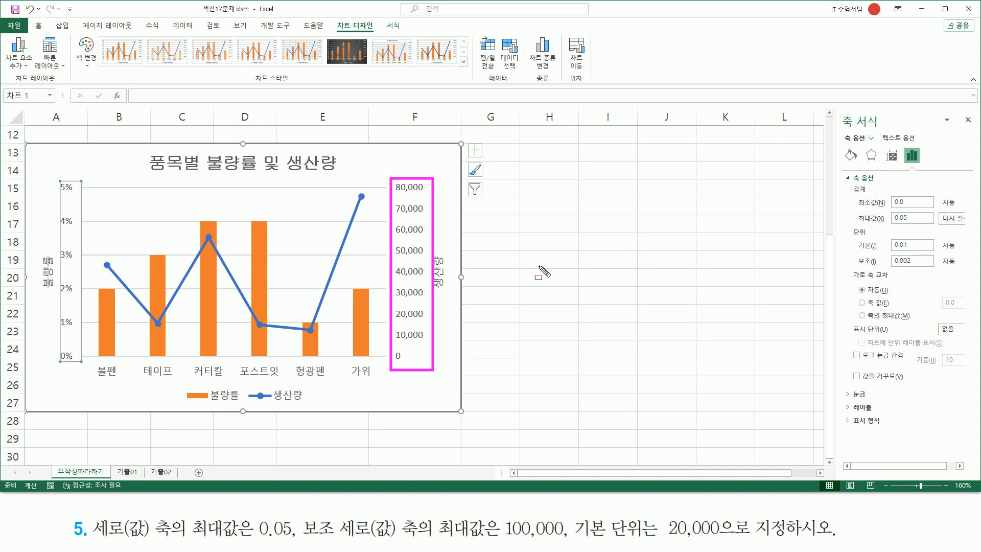
pyautogui.press('Escape')
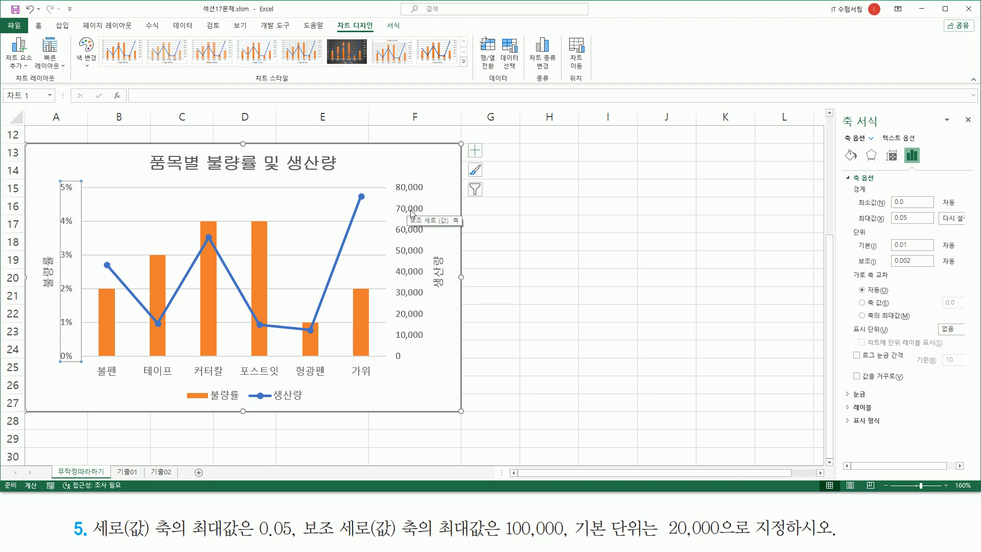
pyautogui.click(412, 214)
pyautogui.hotkey('ctrl', 'shift', 'd')
pyautogui.moveTo(385, 177)
pyautogui.mouseDown()
pyautogui.moveTo(408, 336)
pyautogui.moveTo(432, 364)
pyautogui.mouseUp()
pyautogui.moveTo(835, 111)
pyautogui.mouseDown()
pyautogui.moveTo(905, 391)
pyautogui.moveTo(959, 462)
pyautogui.moveTo(969, 451)
pyautogui.mouseUp()
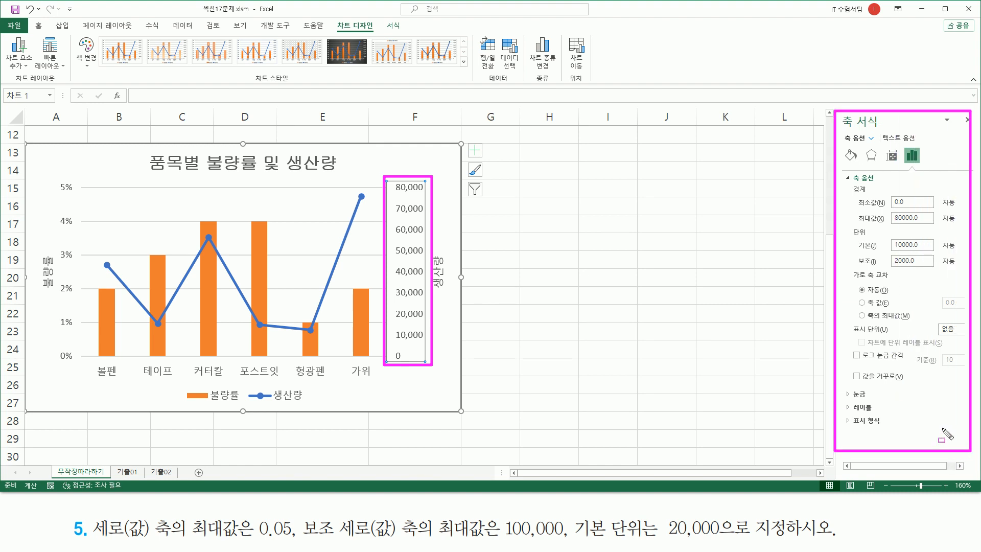
pyautogui.moveTo(439, 538); pyautogui.dragTo(714, 536)
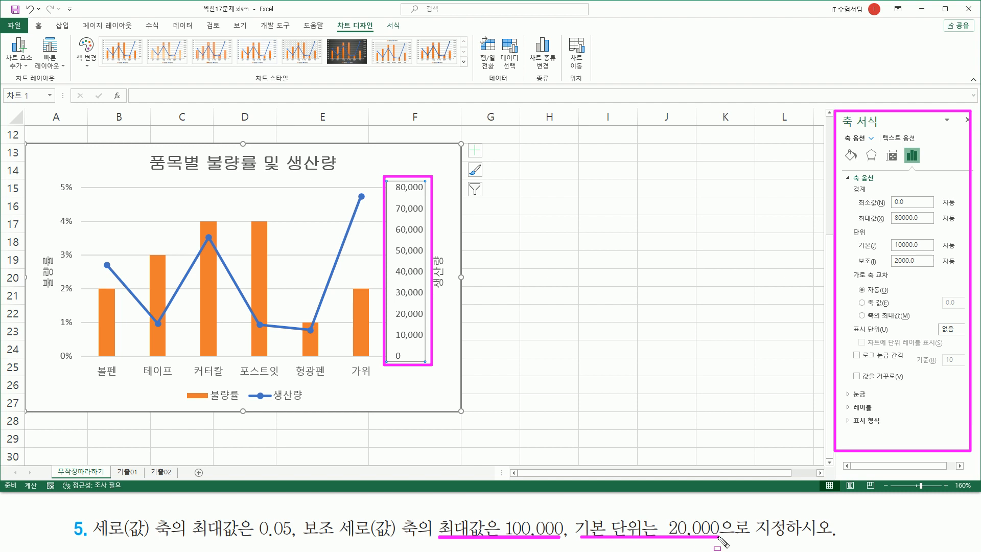
pyautogui.press('Escape')
pyautogui.click(918, 218)
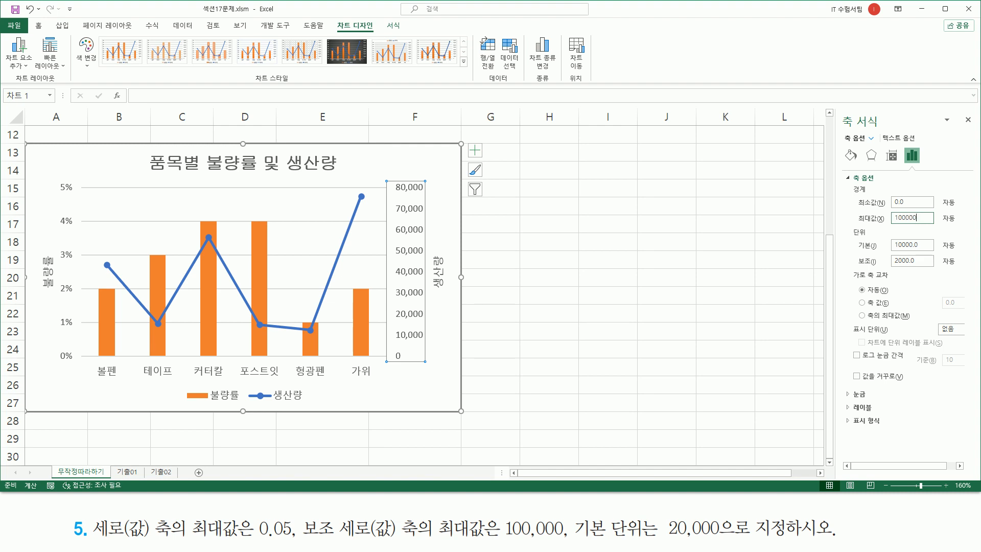
pyautogui.press('Return')
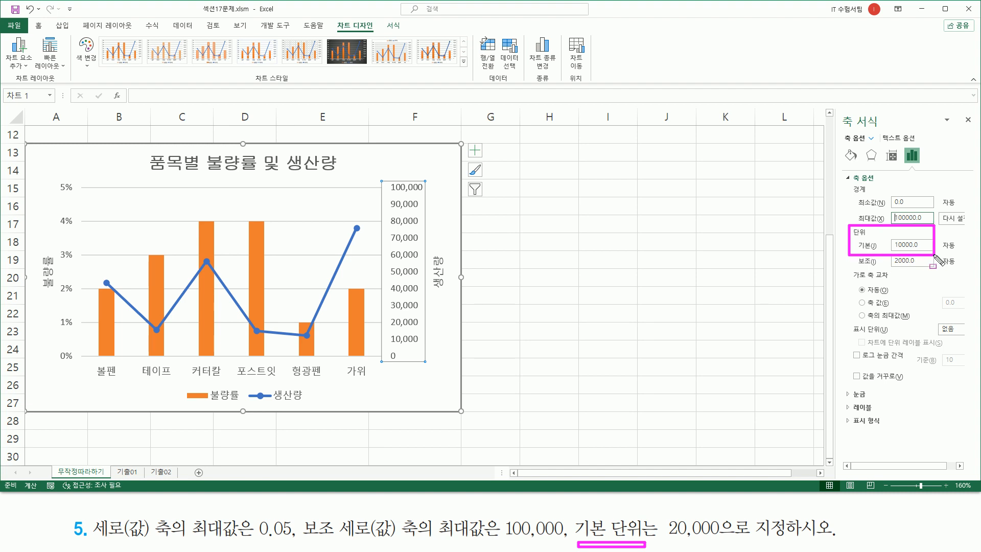
# Step: Set the major unit (기본) of the secondary value axis to 20000
pyautogui.click(913, 246)
pyautogui.click(927, 245)
pyautogui.hotkey('ctrl', 'a')
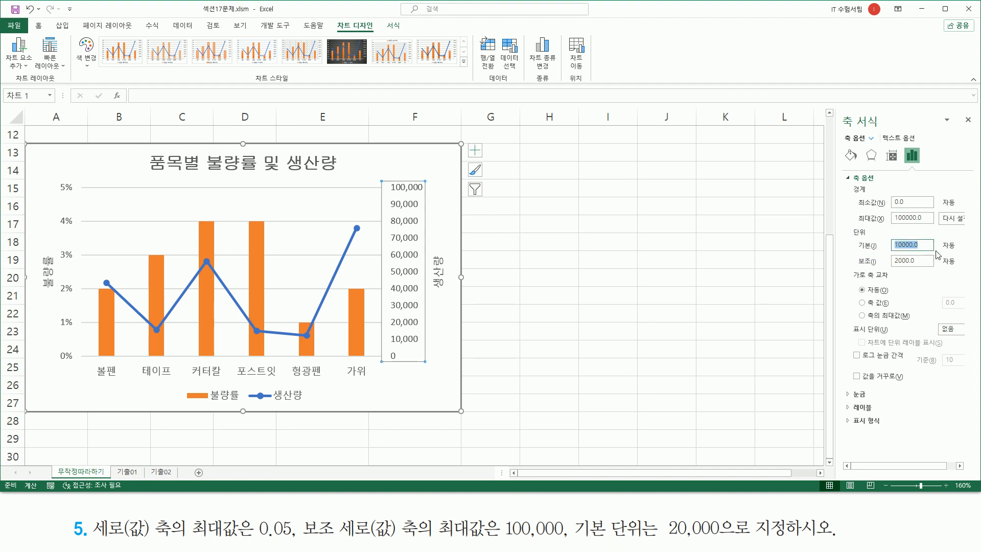
pyautogui.press('BackSpace')
pyautogui.press('Return')
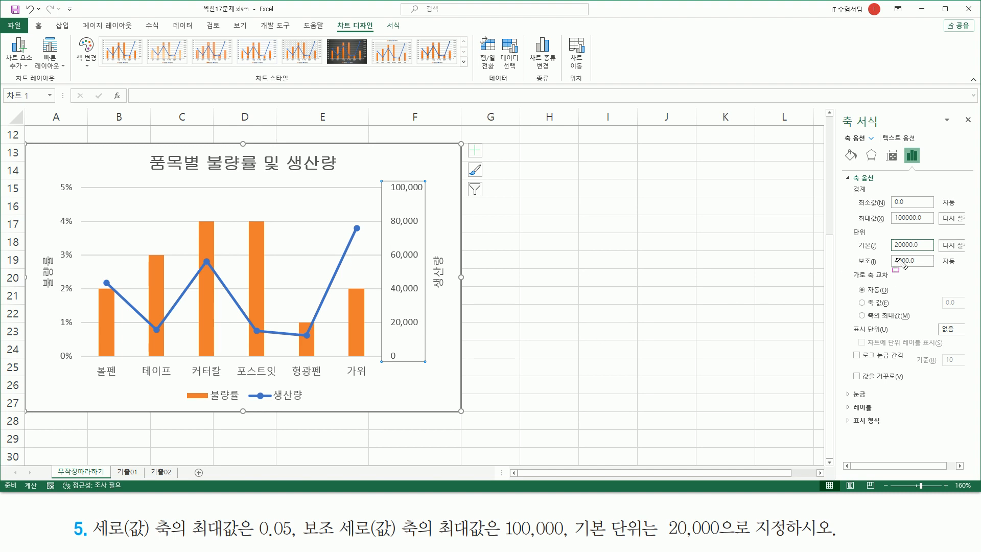
# Step: Examine the secondary value axis labels against the axis's maximum bound and major unit settings
pyautogui.moveTo(855, 252); pyautogui.dragTo(927, 252)
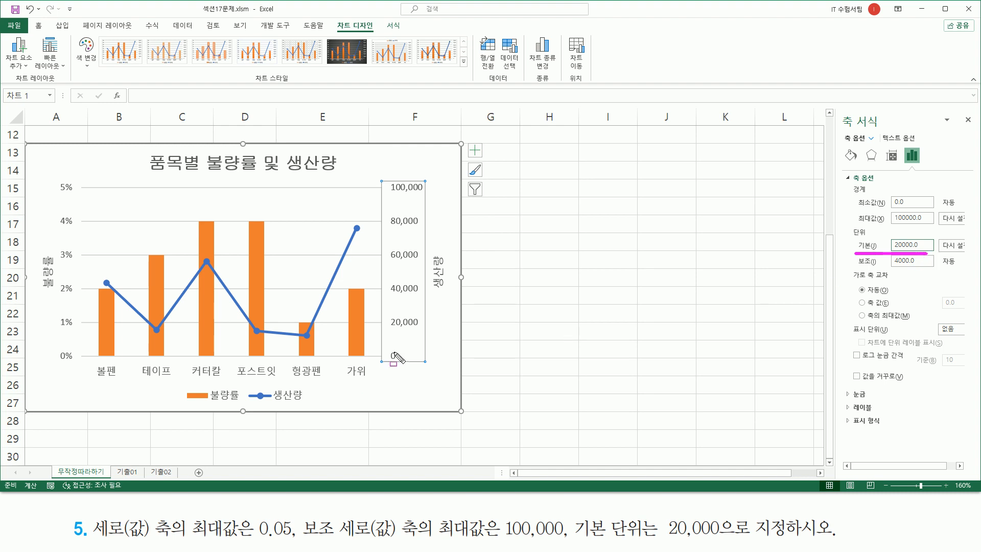
pyautogui.moveTo(386, 350); pyautogui.dragTo(406, 363)
pyautogui.moveTo(386, 316); pyautogui.dragTo(424, 328)
pyautogui.moveTo(392, 283)
pyautogui.mouseDown()
pyautogui.moveTo(395, 294)
pyautogui.moveTo(417, 294)
pyautogui.mouseUp()
pyautogui.moveTo(382, 249); pyautogui.dragTo(420, 261)
pyautogui.moveTo(384, 210); pyautogui.dragTo(427, 229)
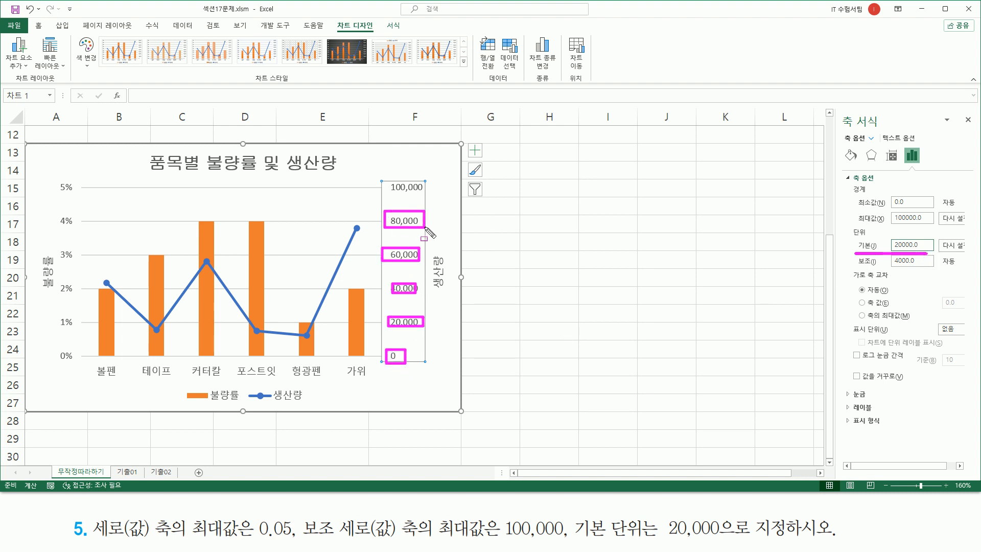
pyautogui.moveTo(377, 182); pyautogui.dragTo(429, 194)
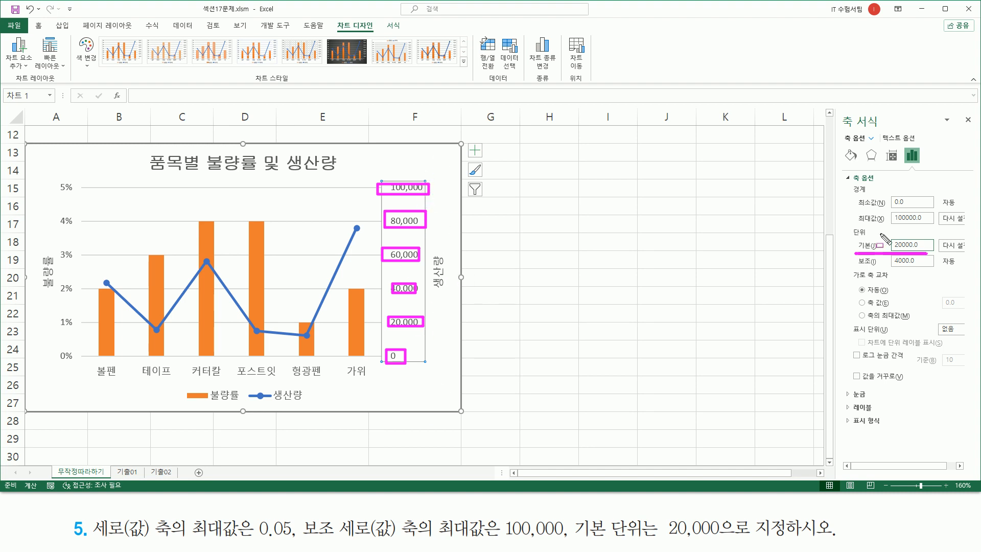
pyautogui.moveTo(856, 226)
pyautogui.mouseDown()
pyautogui.moveTo(932, 239)
pyautogui.moveTo(930, 211)
pyautogui.mouseUp()
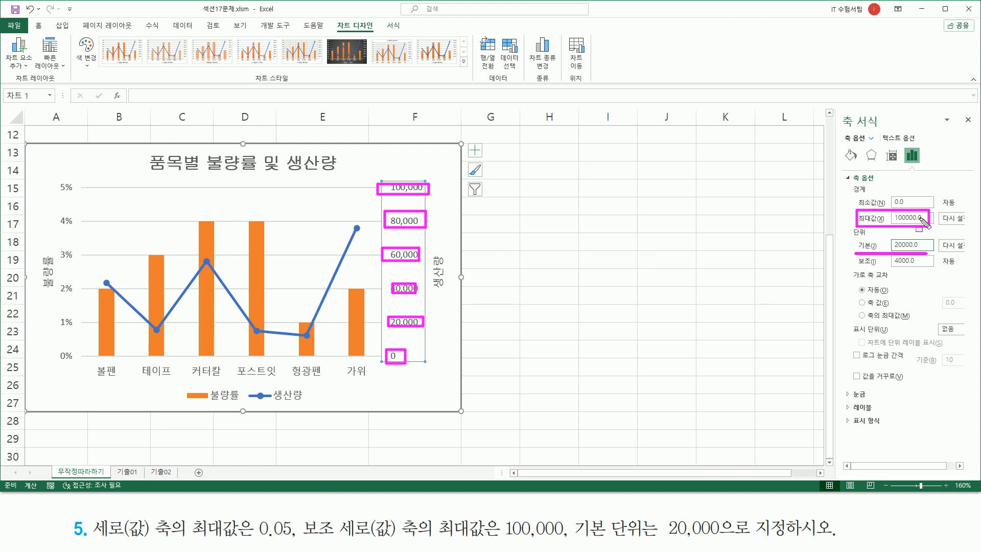
pyautogui.moveTo(385, 175); pyautogui.dragTo(431, 196)
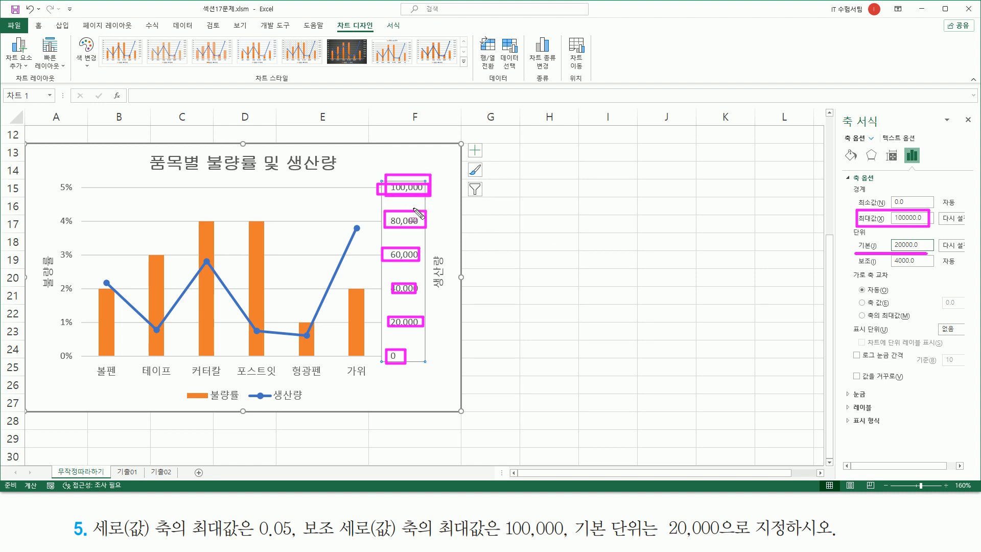
pyautogui.press('Escape')
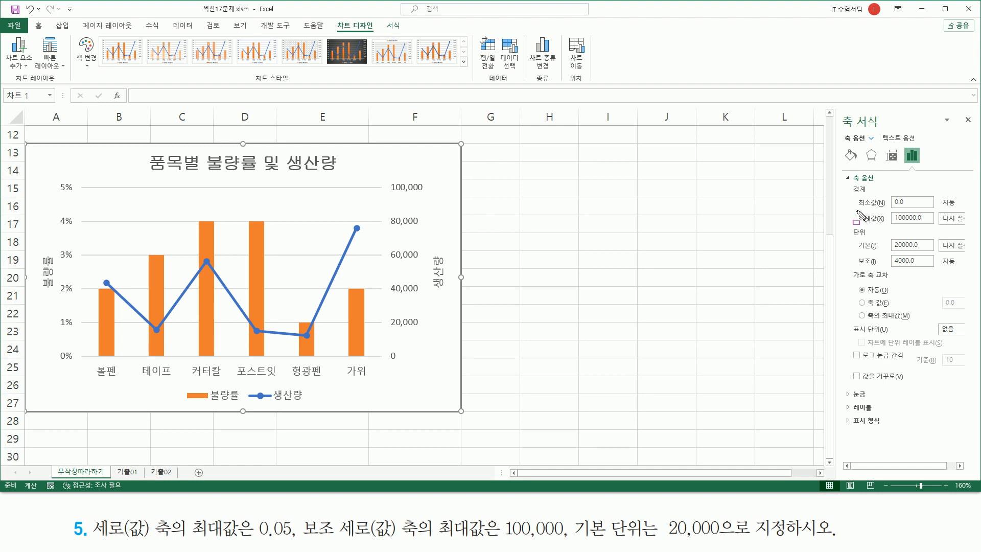
pyautogui.moveTo(853, 209)
pyautogui.mouseDown()
pyautogui.moveTo(927, 258)
pyautogui.moveTo(939, 254)
pyautogui.mouseUp()
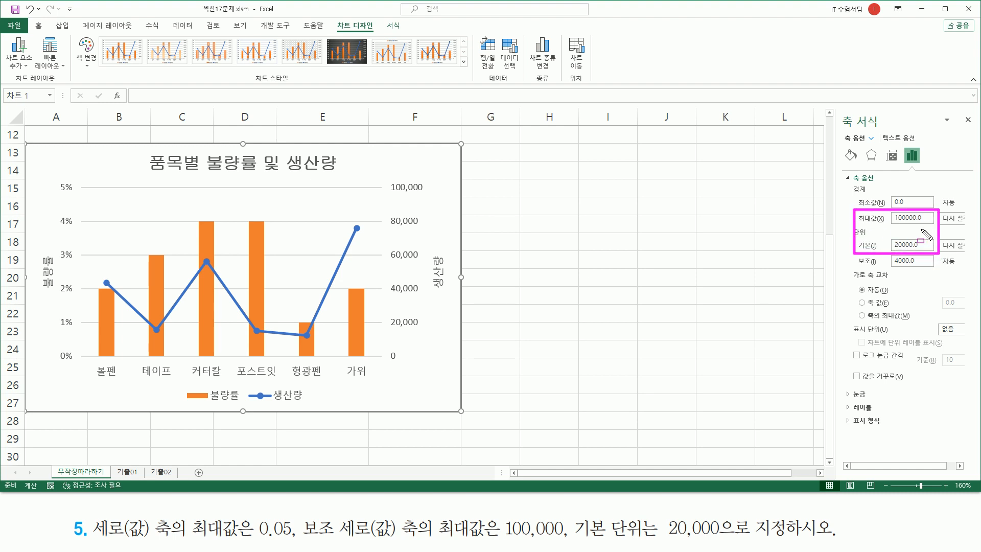
pyautogui.moveTo(894, 222)
pyautogui.mouseDown()
pyautogui.moveTo(911, 223)
pyautogui.moveTo(898, 250)
pyautogui.moveTo(908, 249)
pyautogui.mouseUp()
pyautogui.press('Escape')
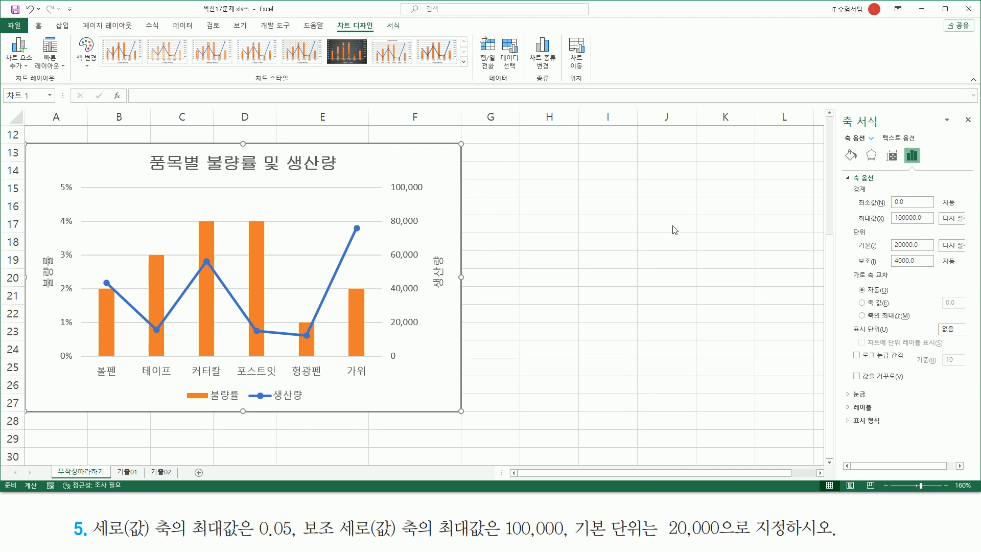
# Step: Close the axis formatting options
pyautogui.moveTo(961, 109); pyautogui.dragTo(975, 133)
pyautogui.press('Escape')
pyautogui.click(968, 120)
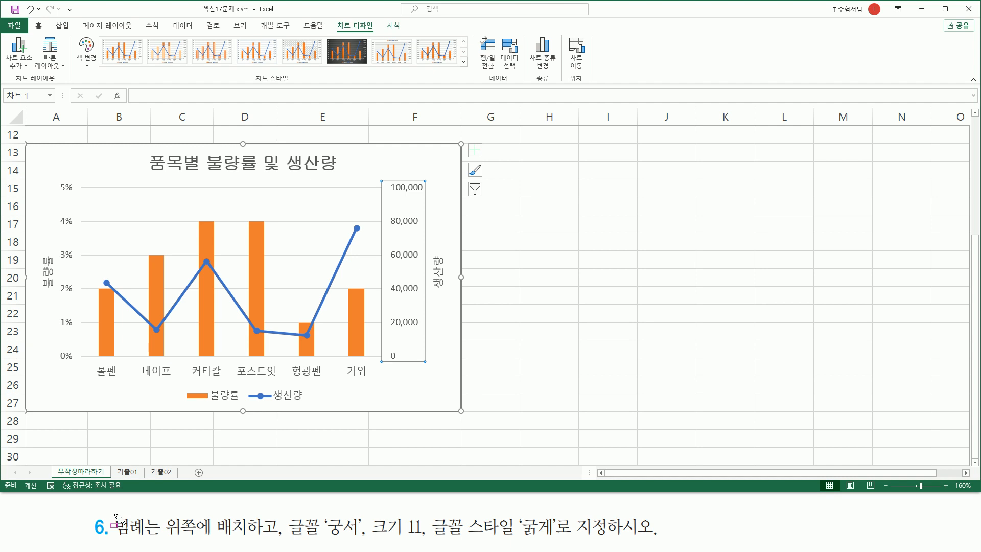
# Step: Examine the instruction on legend position, font, size and style, matching it to the legend in the chart
pyautogui.moveTo(109, 513); pyautogui.dragTo(164, 538)
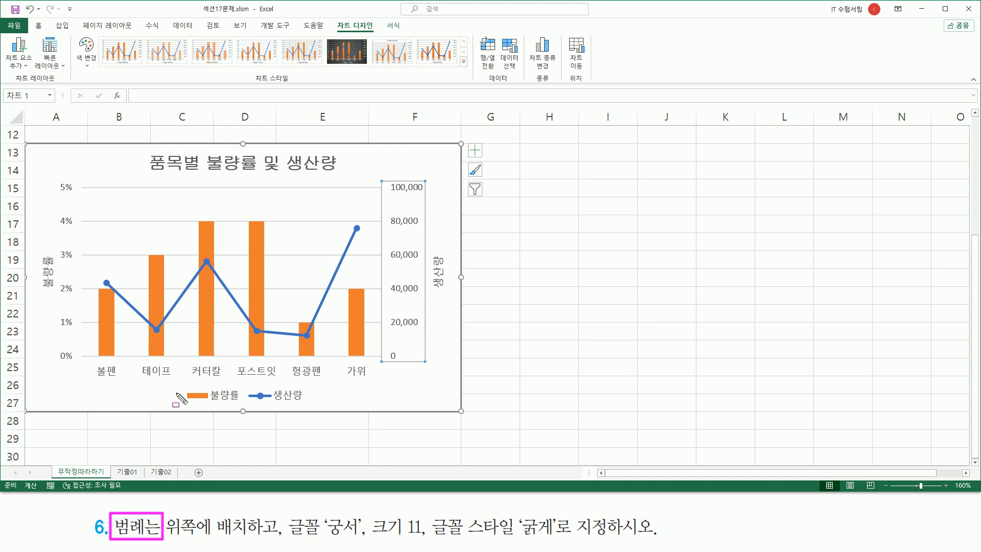
pyautogui.moveTo(181, 381); pyautogui.dragTo(312, 408)
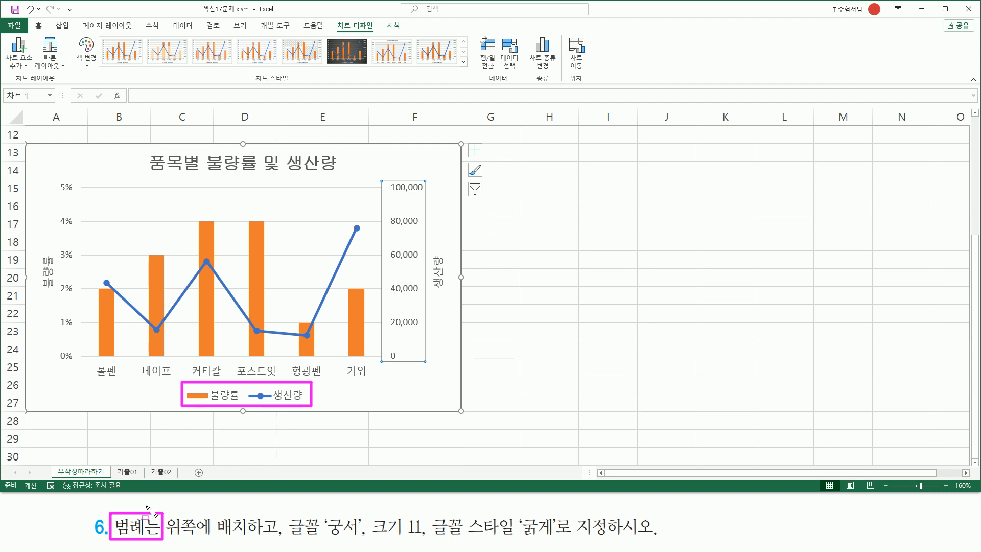
pyautogui.moveTo(165, 538); pyautogui.dragTo(243, 539)
pyautogui.moveTo(289, 512)
pyautogui.mouseDown()
pyautogui.moveTo(296, 531)
pyautogui.moveTo(428, 542)
pyautogui.mouseUp()
pyautogui.moveTo(454, 541); pyautogui.dragTo(561, 542)
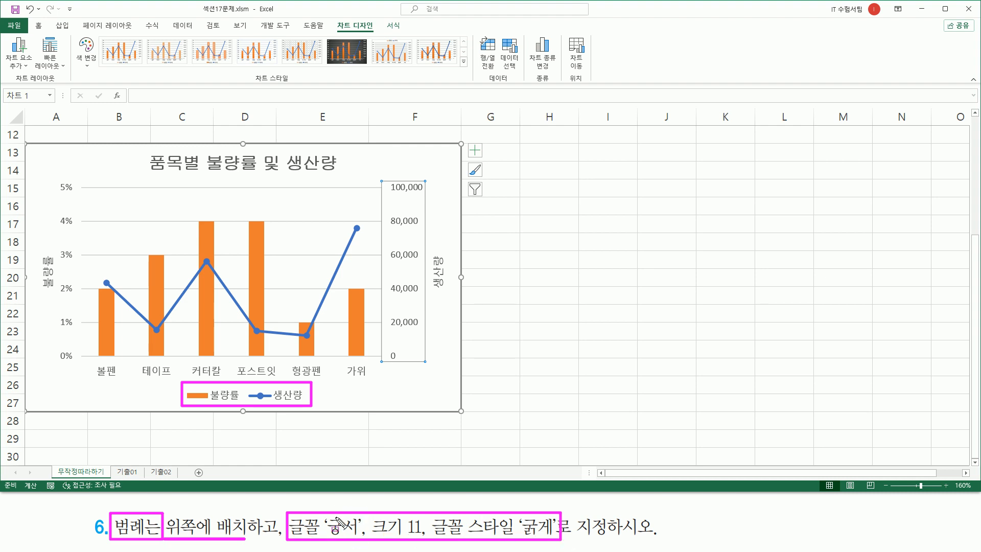
pyautogui.press('Escape')
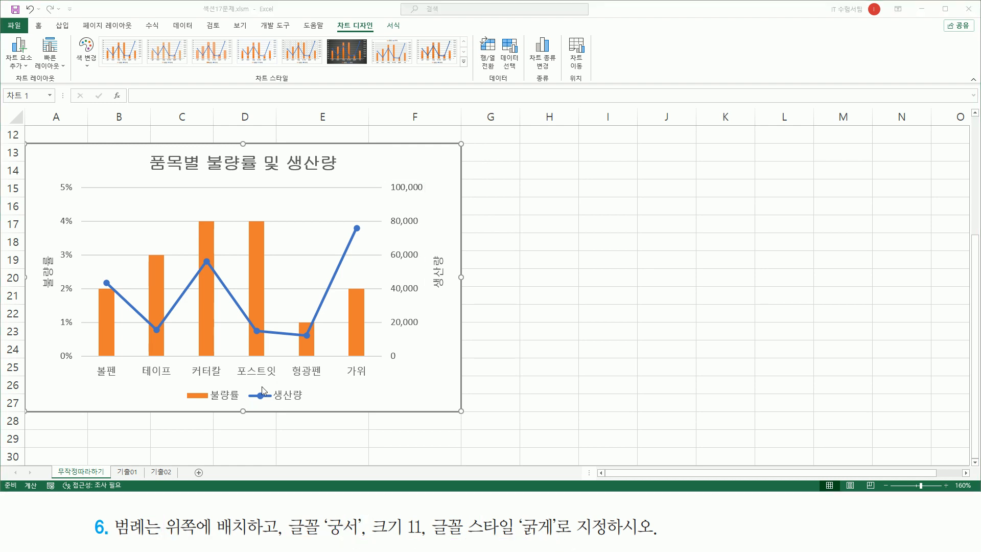
# Step: Open the legend's formatting options and review the available legend positions without changing them
pyautogui.click(285, 401)
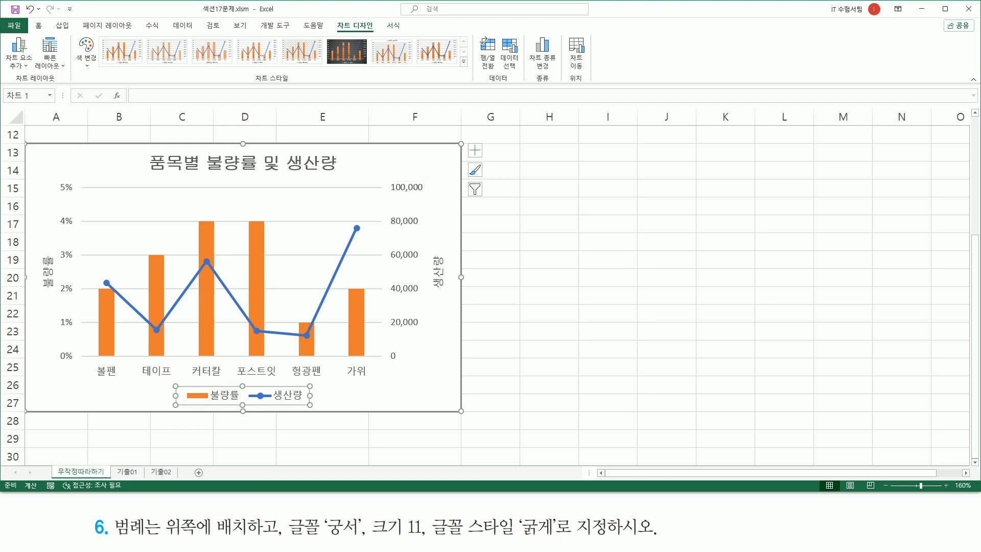
pyautogui.rightClick(279, 395)
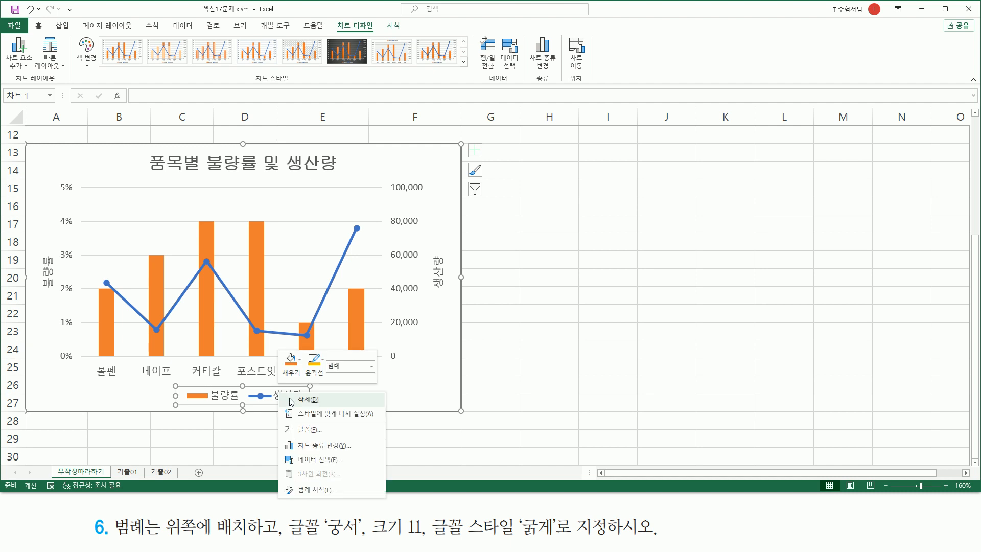
pyautogui.click(316, 489)
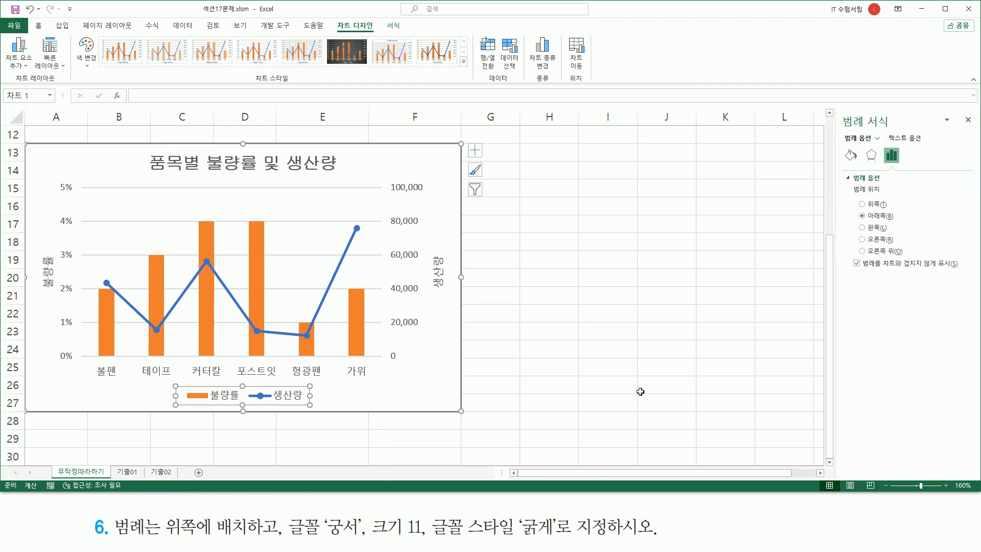
pyautogui.moveTo(844, 119); pyautogui.dragTo(898, 132)
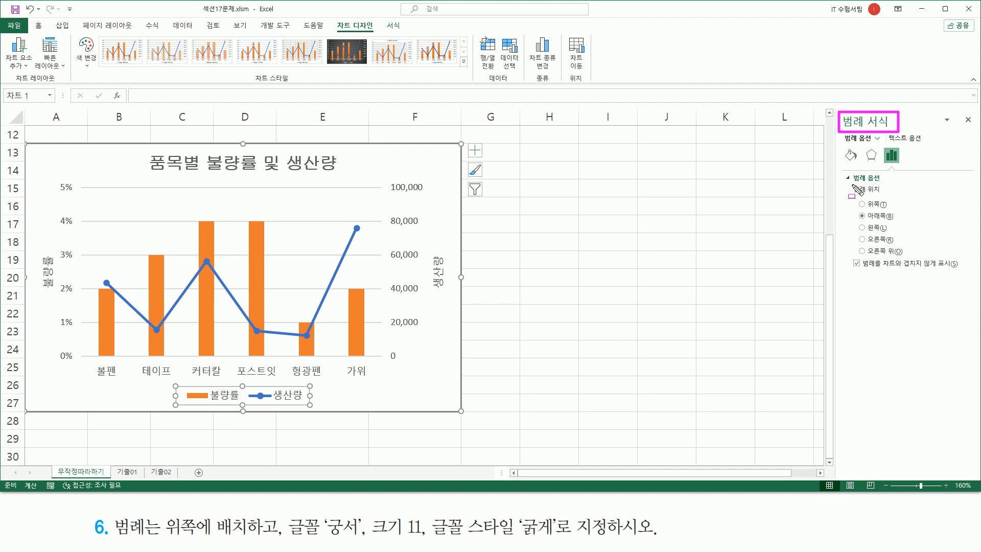
pyautogui.moveTo(847, 184); pyautogui.dragTo(909, 258)
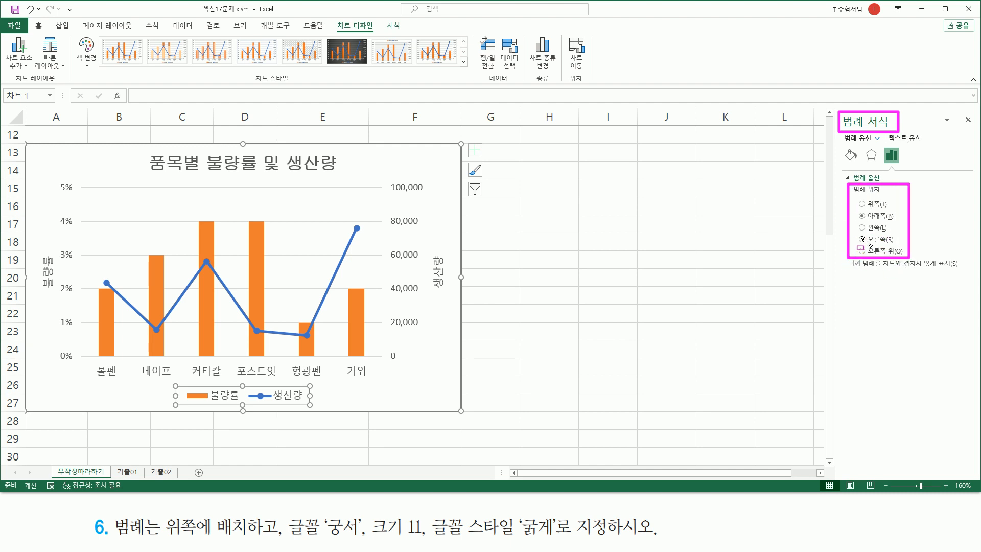
pyautogui.click(412, 362)
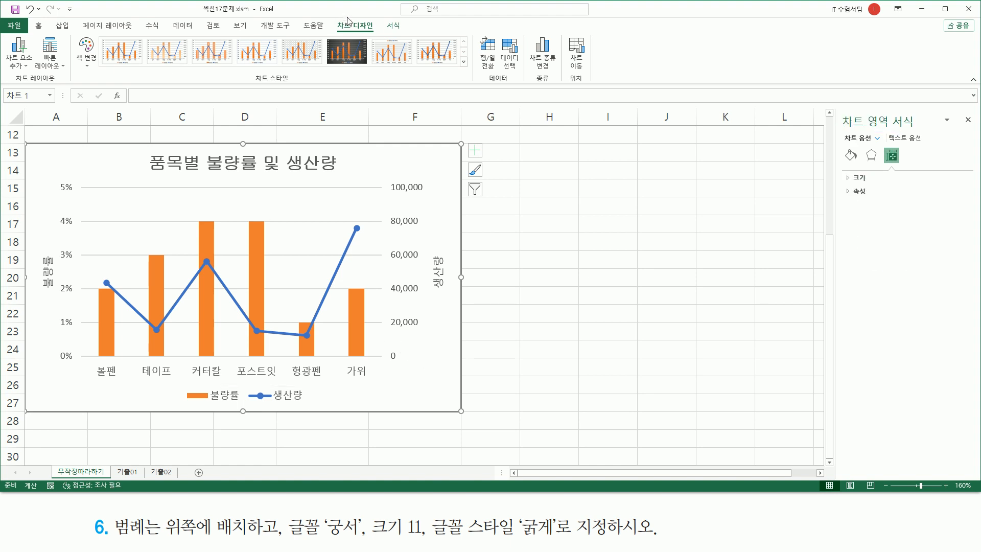
# Step: Place the chart legend at the 위쪽 position and close the chart area formatting options
pyautogui.click(17, 66)
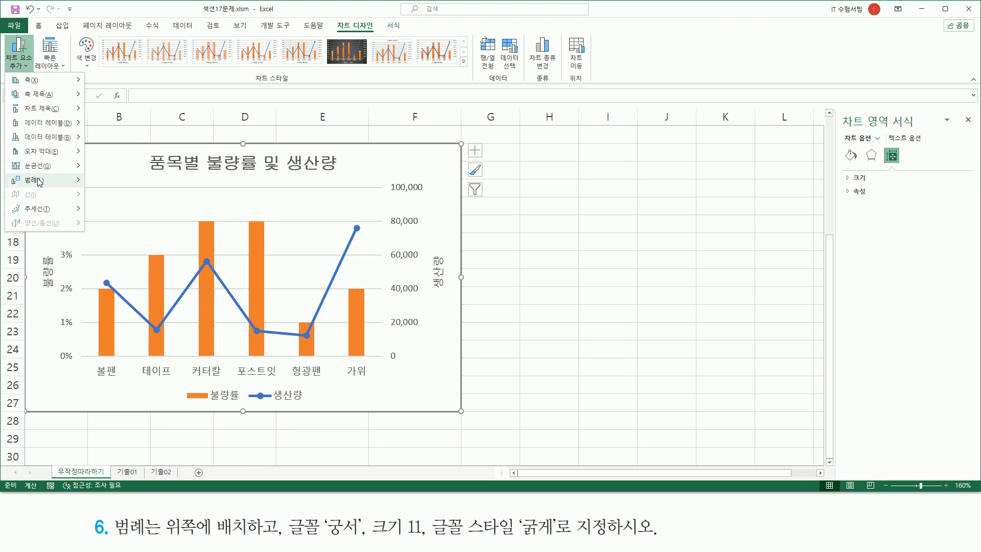
pyautogui.moveTo(36, 182)
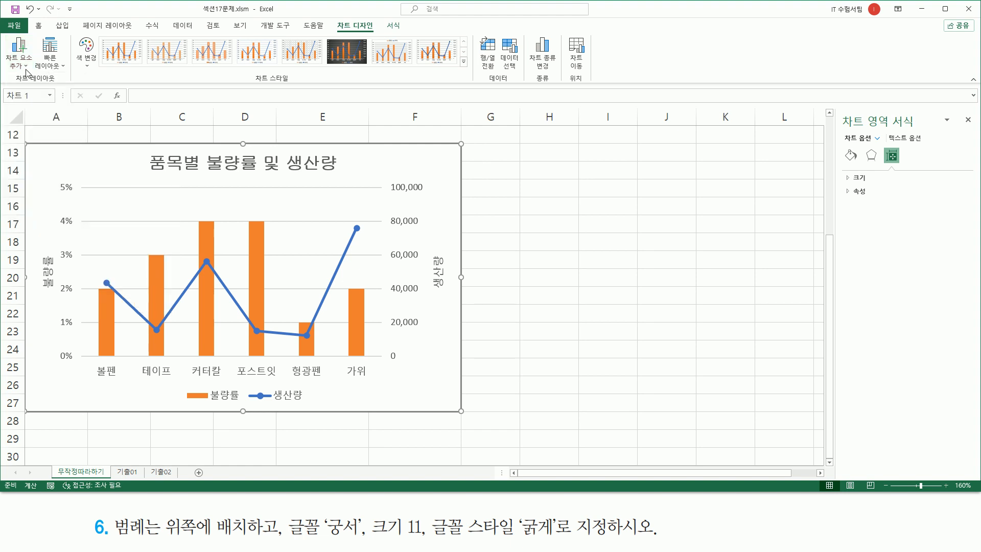
pyautogui.click(18, 51)
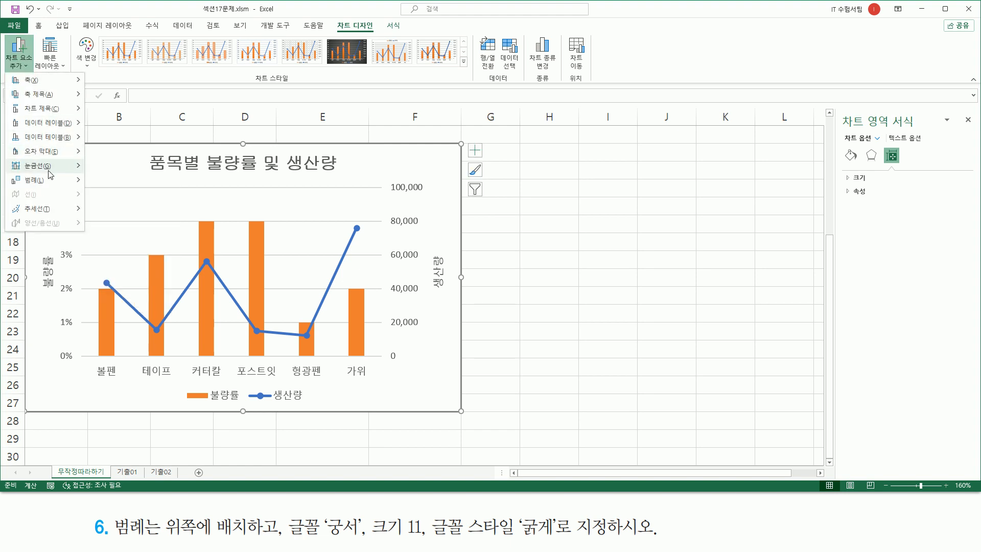
pyautogui.moveTo(51, 179)
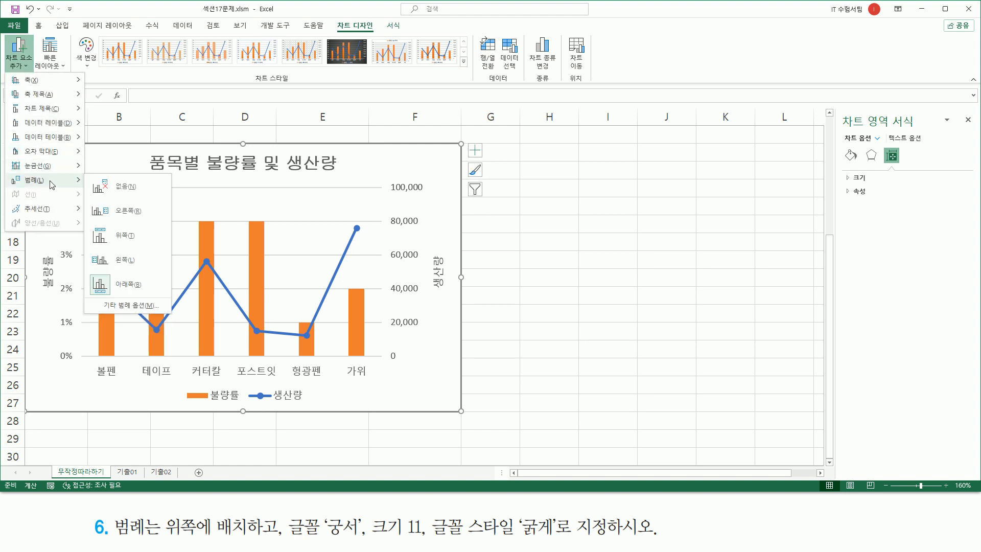
pyautogui.click(126, 237)
pyautogui.click(179, 184)
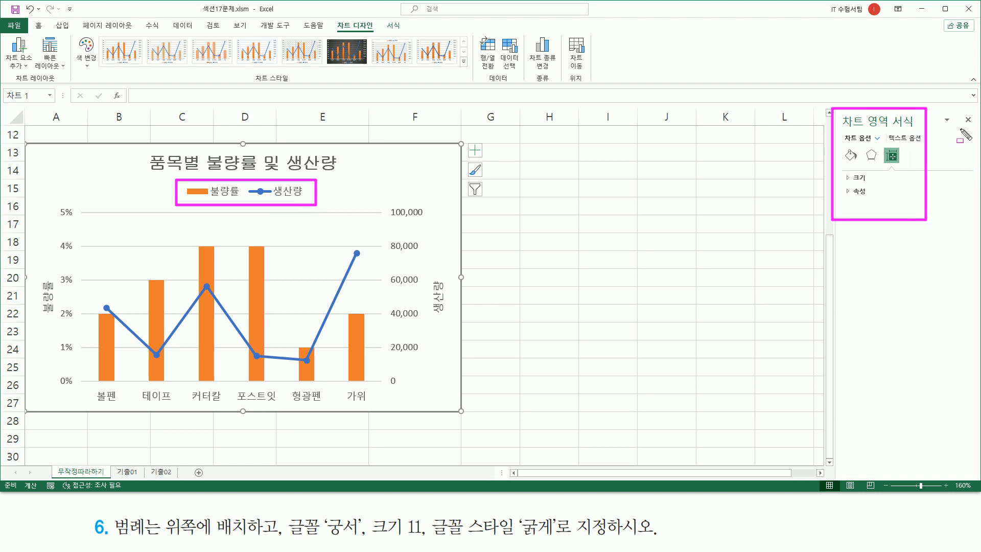
pyautogui.click(968, 119)
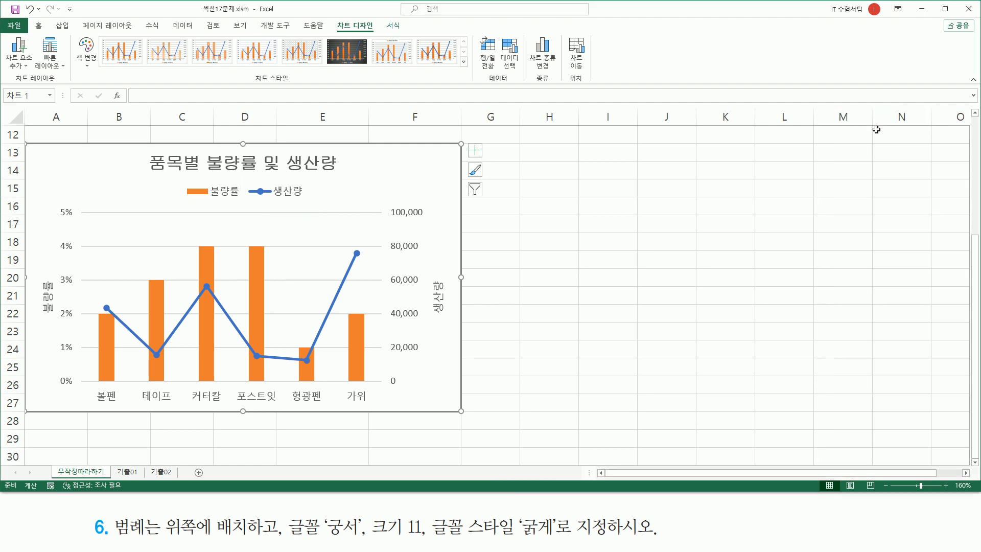
# Step: Select the chart legend and set its font to 궁서
pyautogui.click(293, 193)
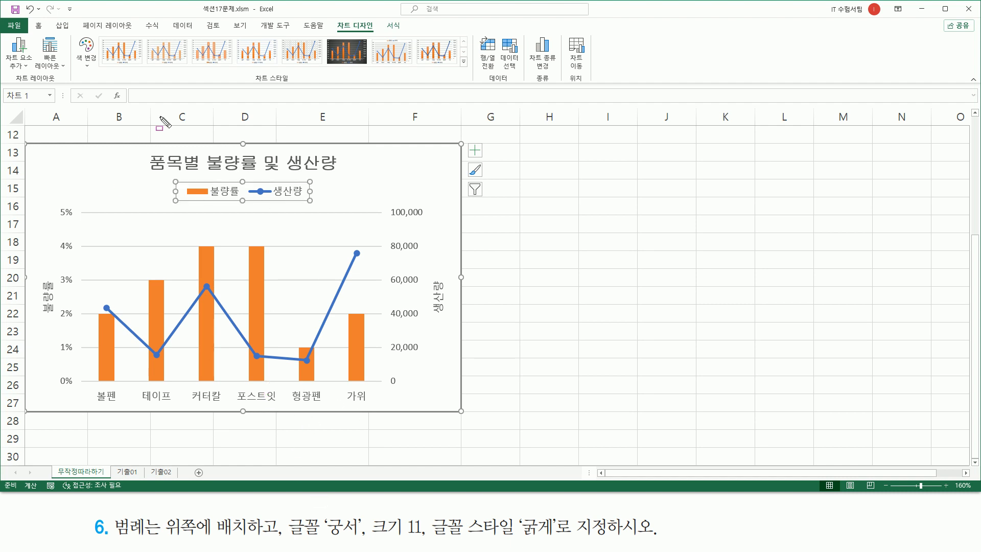
pyautogui.moveTo(29, 17); pyautogui.dragTo(46, 34)
pyautogui.press('Escape')
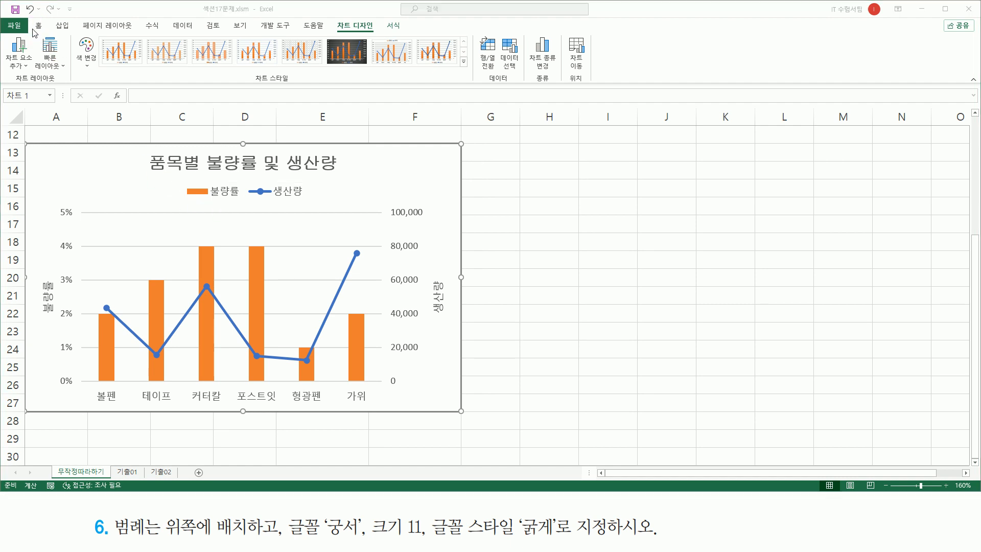
pyautogui.click(38, 26)
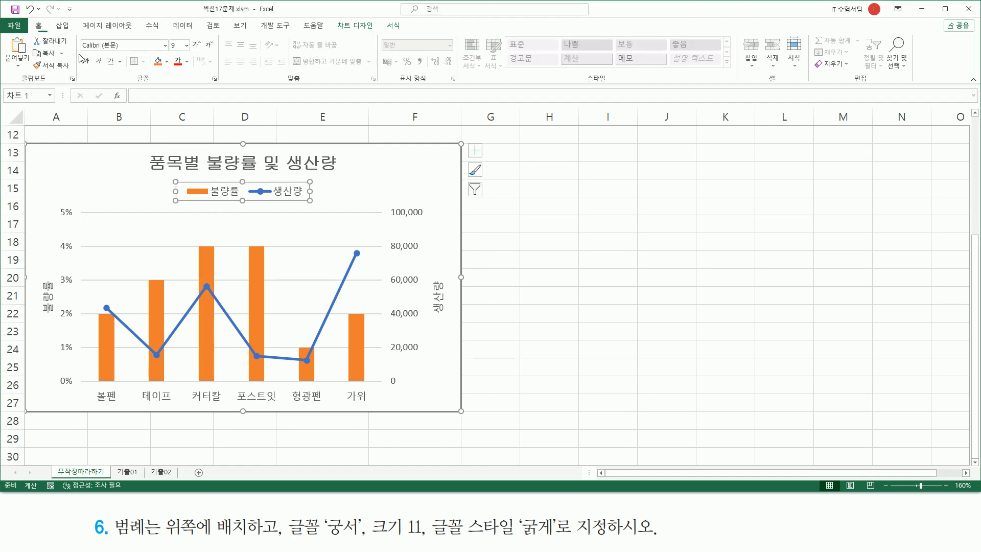
pyautogui.click(166, 46)
pyautogui.scroll(-10, 149, 189)
pyautogui.scroll(-20, 153, 199)
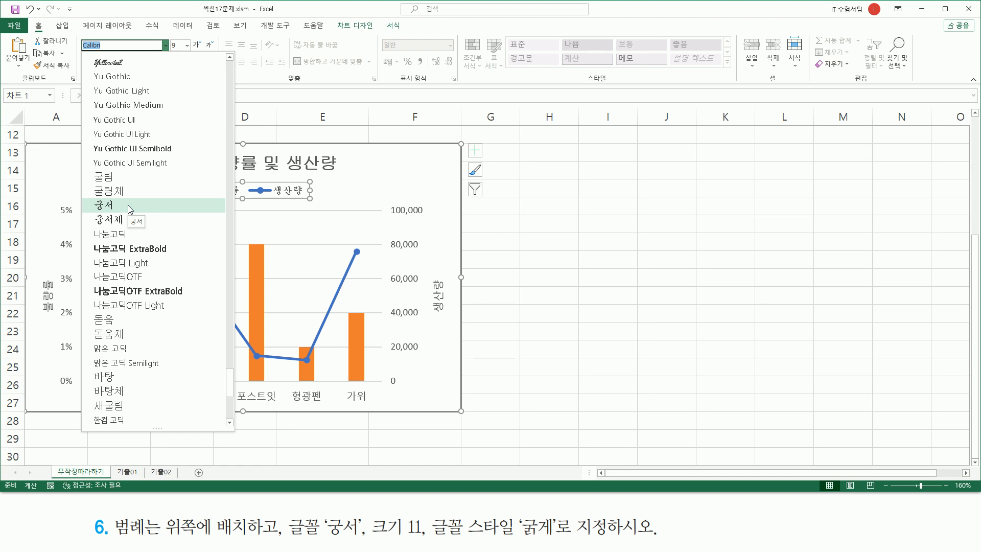
pyautogui.click(128, 205)
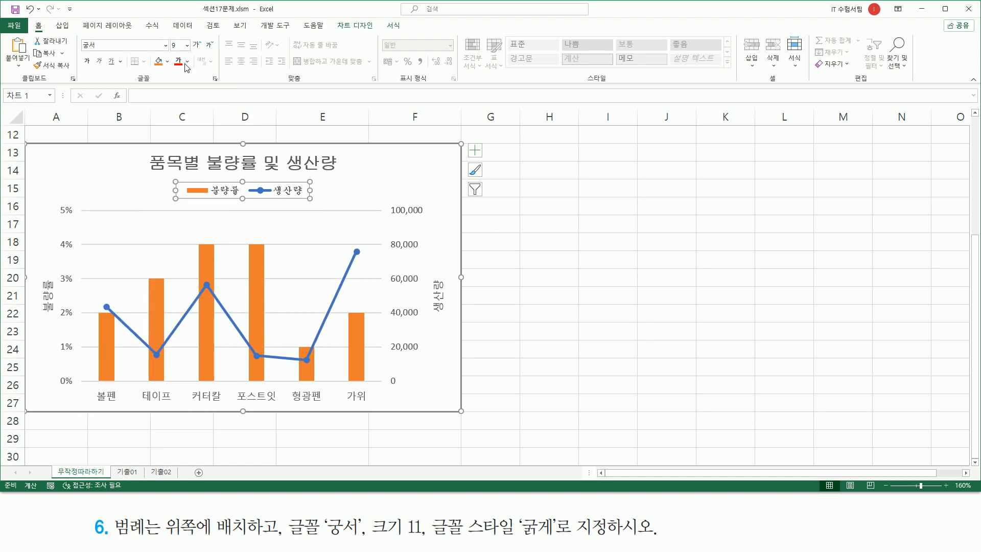
# Step: Set the legend text to size 11 and make it bold
pyautogui.click(188, 45)
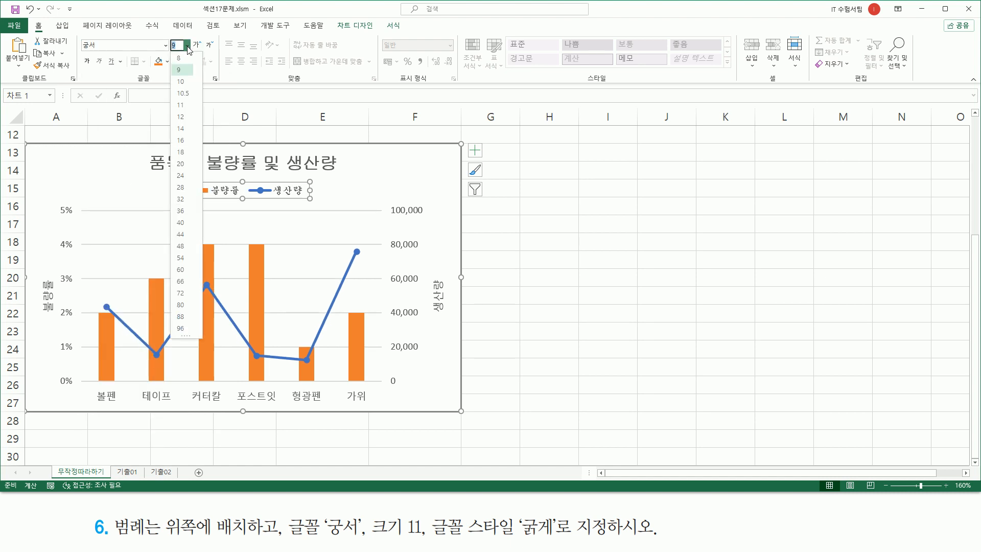
pyautogui.click(180, 106)
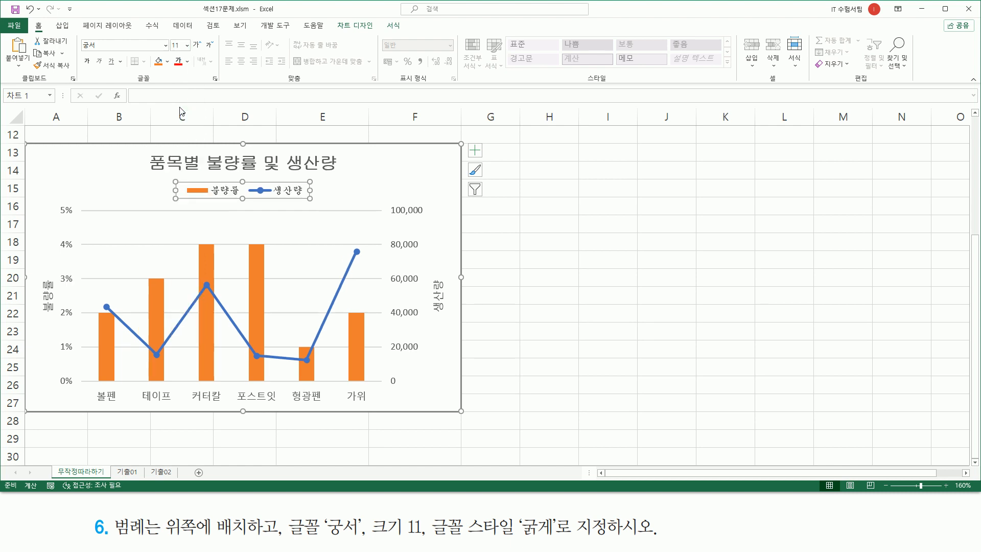
pyautogui.click(87, 60)
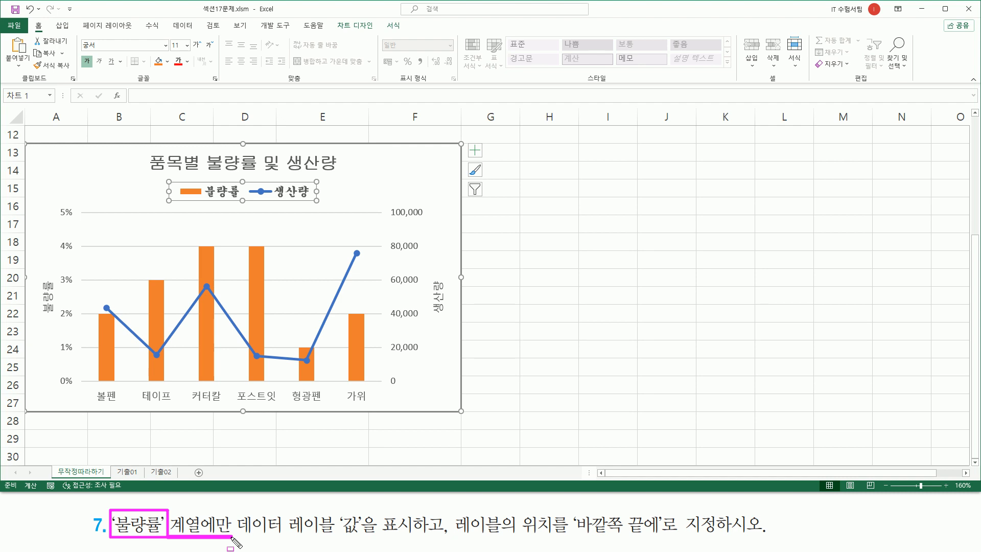
pyautogui.moveTo(177, 181); pyautogui.dragTo(243, 205)
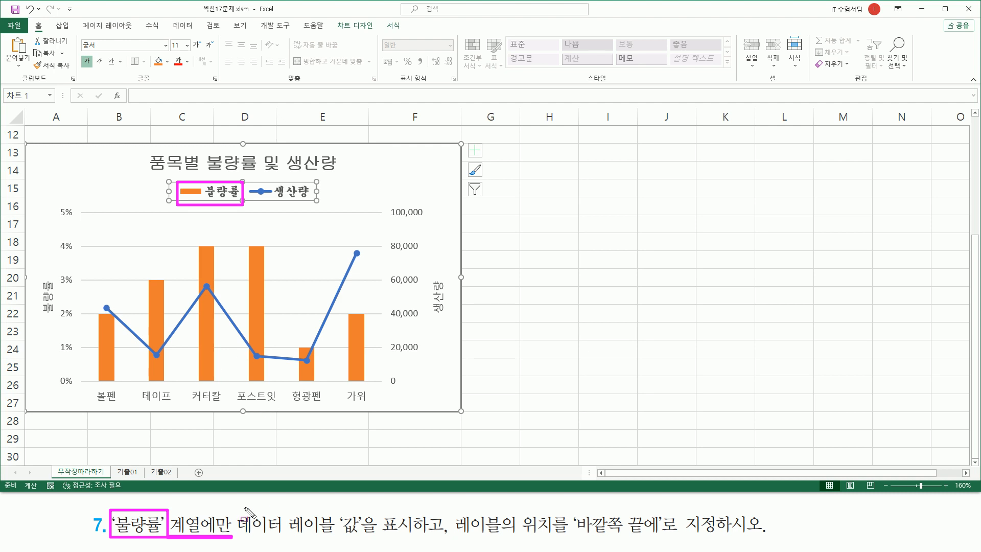
pyautogui.moveTo(242, 537); pyautogui.dragTo(414, 538)
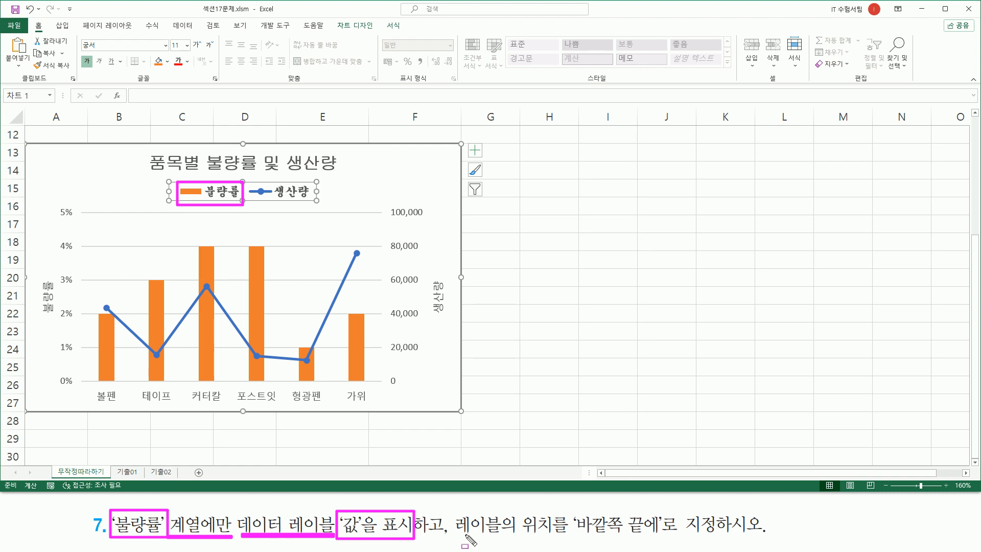
pyautogui.moveTo(455, 534); pyautogui.dragTo(663, 538)
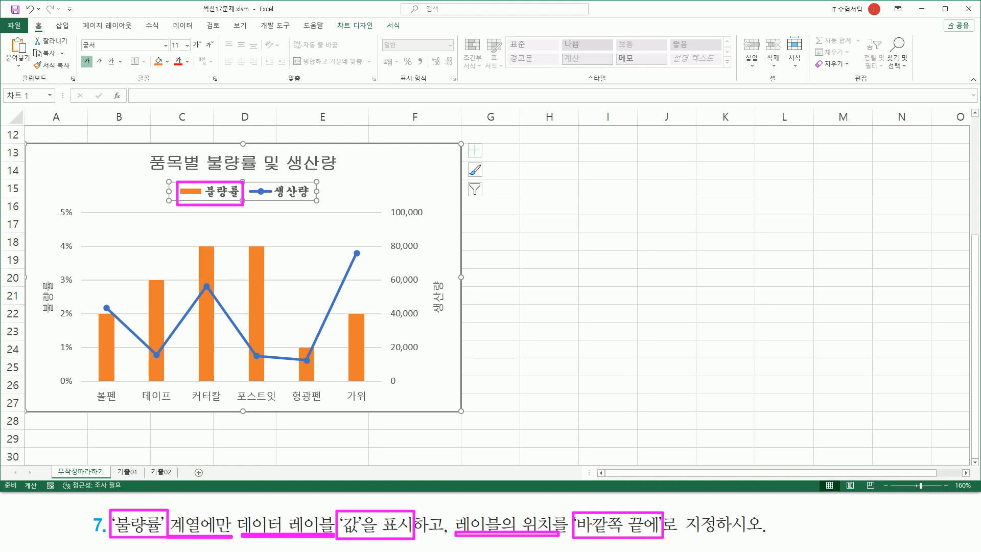
pyautogui.press('Escape')
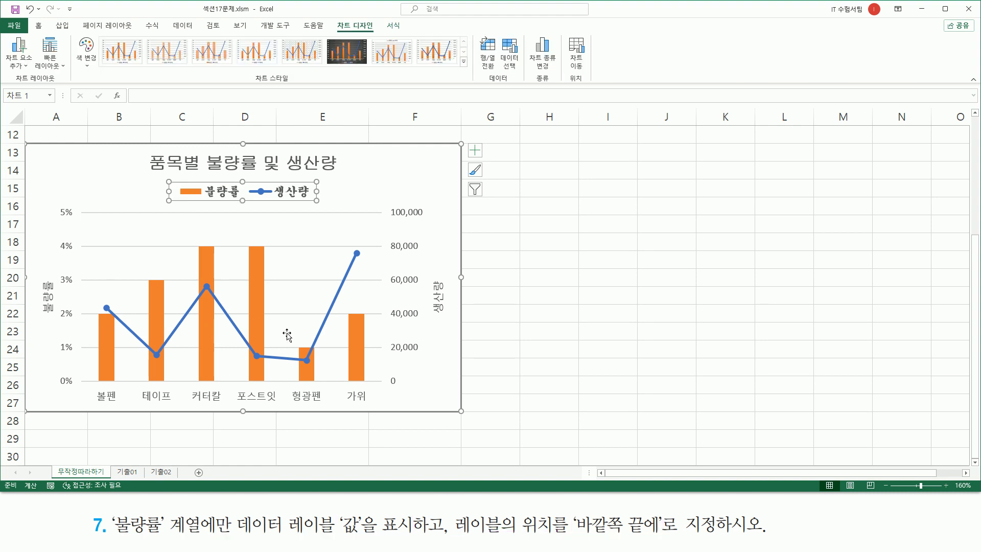
# Step: Add value data labels to the 불량률 column series only, then select the chart area
pyautogui.click(358, 336)
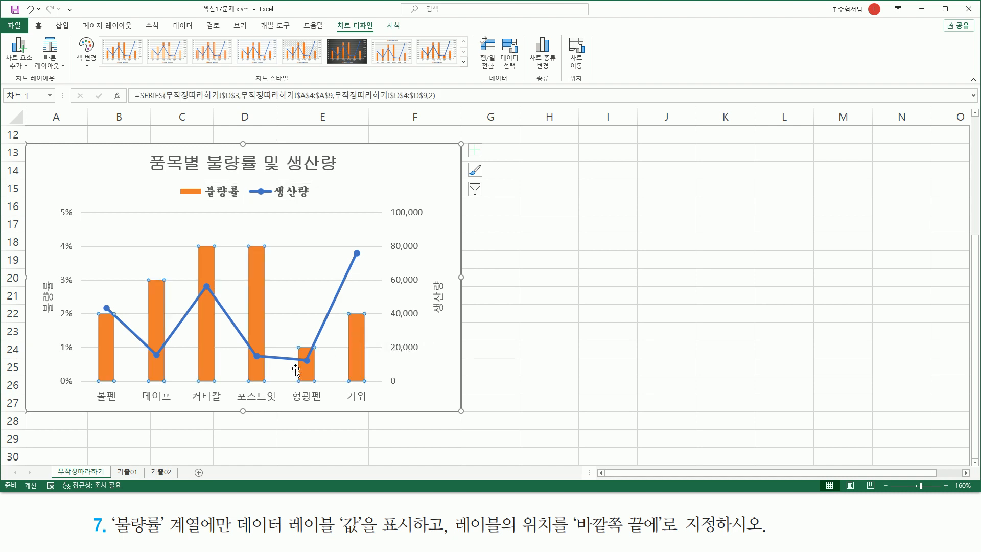
pyautogui.rightClick(257, 259)
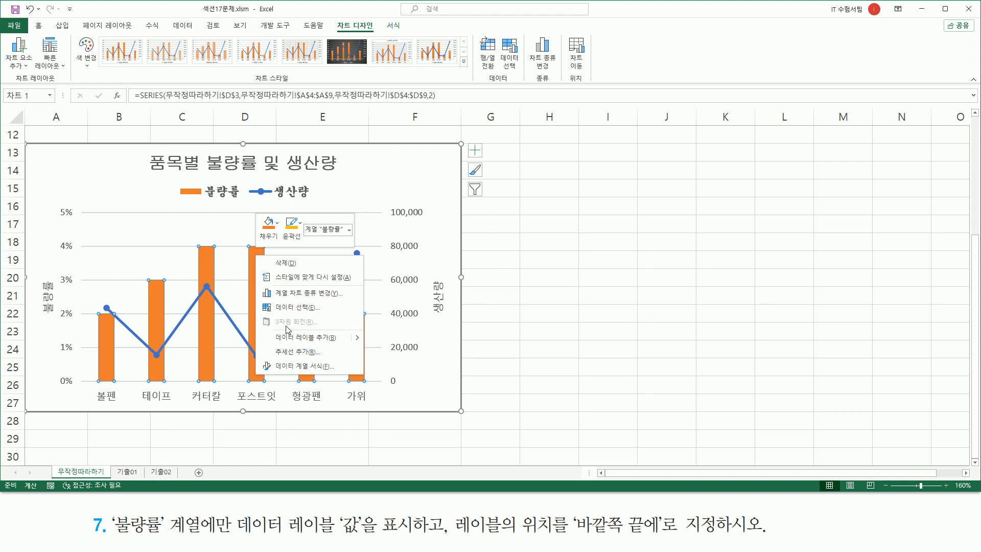
pyautogui.click(309, 340)
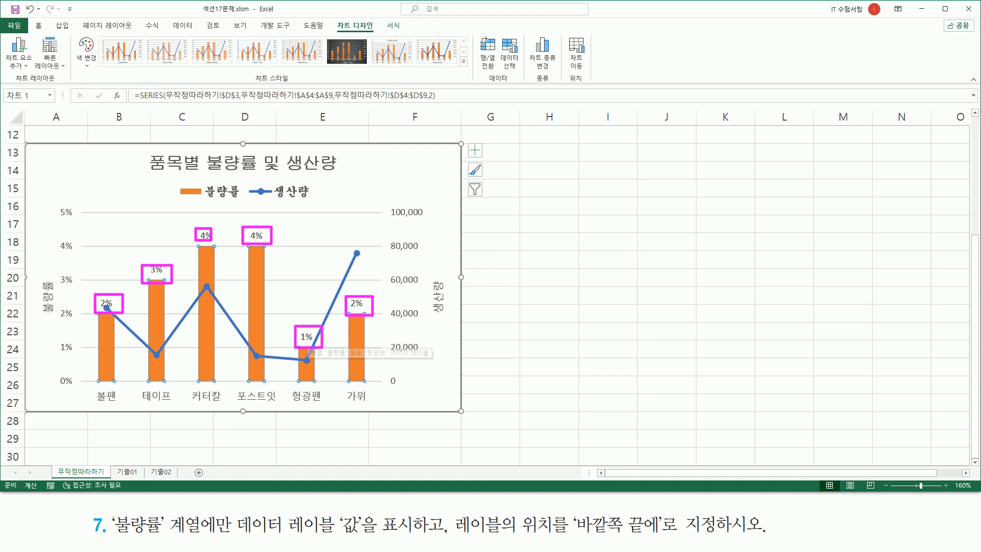
pyautogui.click(103, 170)
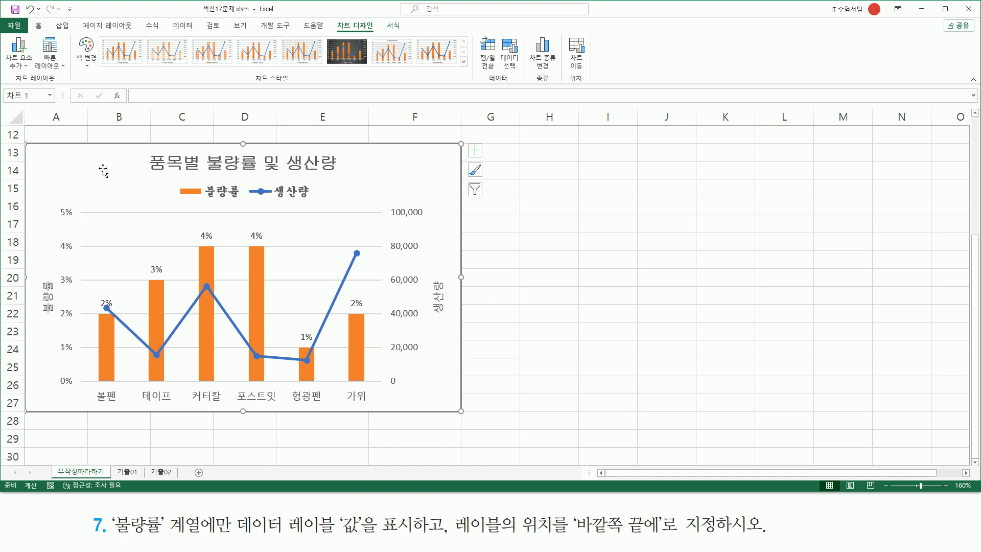
# Step: Open the additional data label options for the chart, examine the label content and label position settings, and close them
pyautogui.click(27, 65)
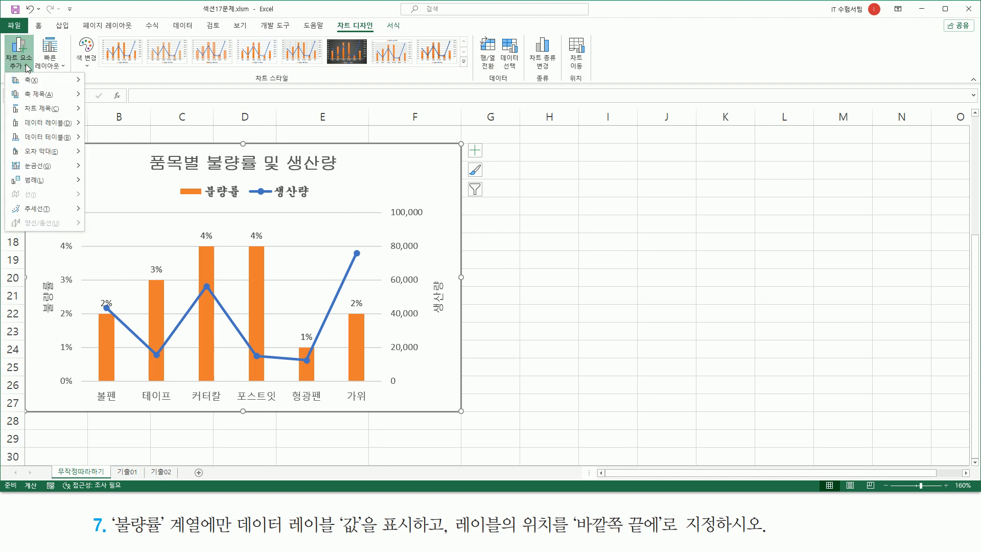
pyautogui.moveTo(52, 126)
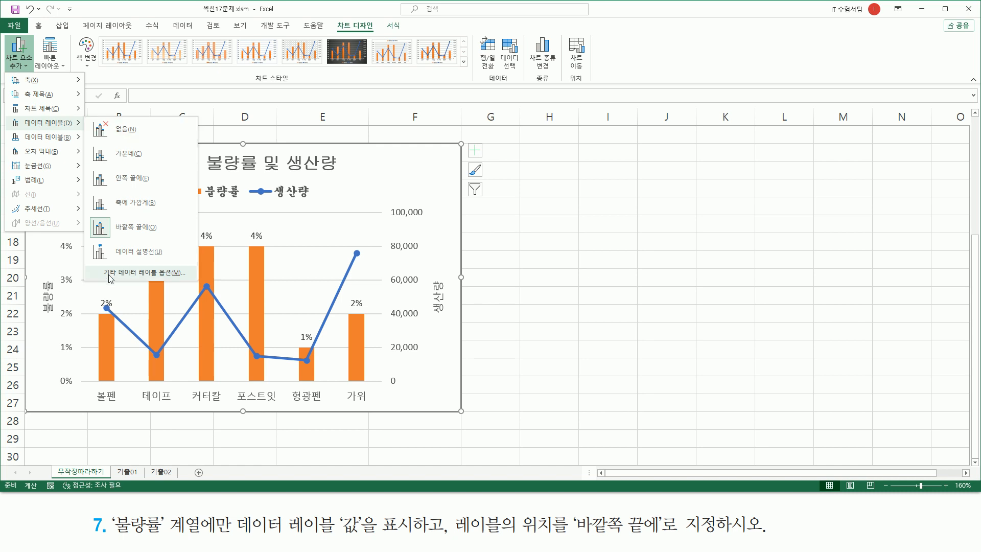
pyautogui.click(161, 274)
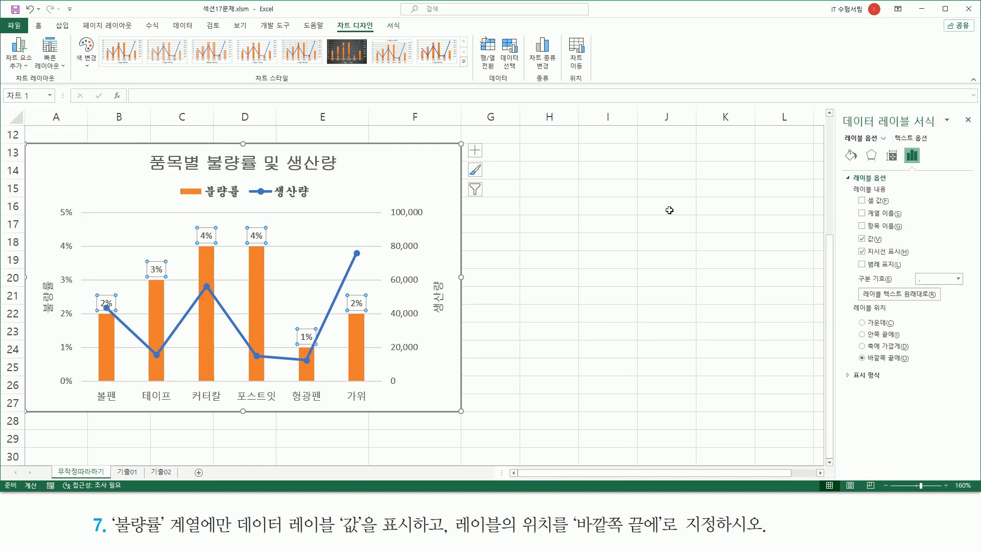
pyautogui.moveTo(838, 111)
pyautogui.mouseDown()
pyautogui.moveTo(954, 144)
pyautogui.moveTo(930, 284)
pyautogui.moveTo(953, 405)
pyautogui.mouseUp()
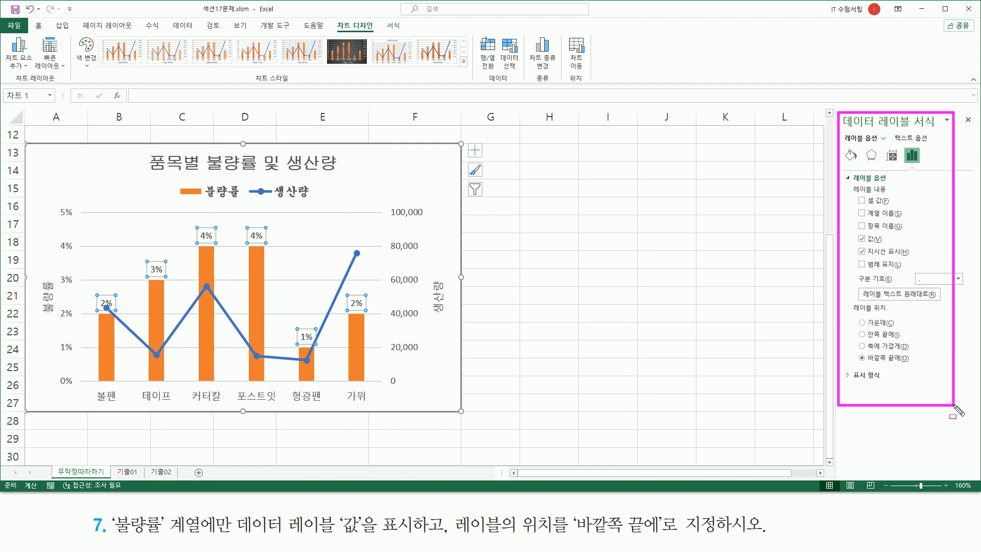
pyautogui.moveTo(848, 181)
pyautogui.mouseDown()
pyautogui.moveTo(876, 249)
pyautogui.moveTo(913, 271)
pyautogui.mouseUp()
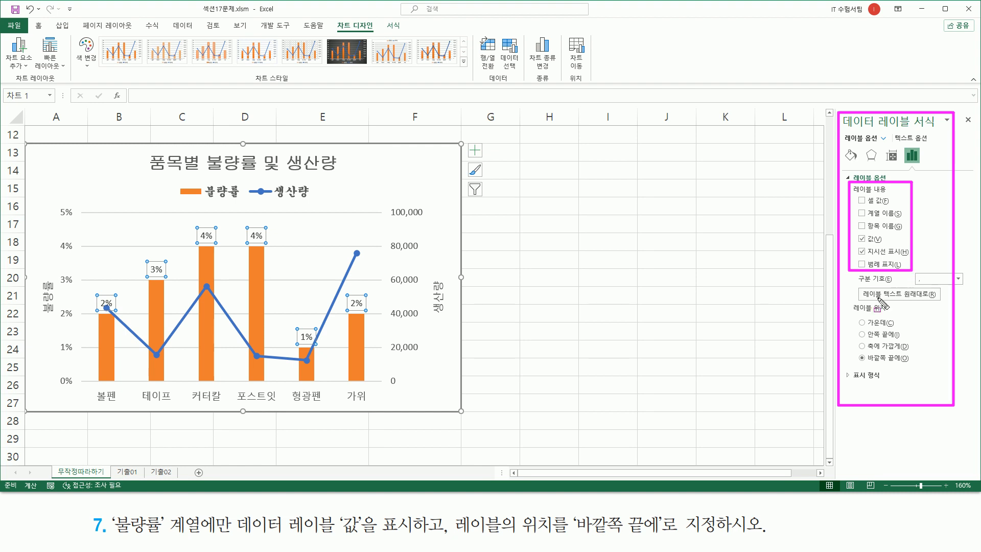
pyautogui.moveTo(850, 300)
pyautogui.mouseDown()
pyautogui.moveTo(879, 369)
pyautogui.moveTo(920, 371)
pyautogui.mouseUp()
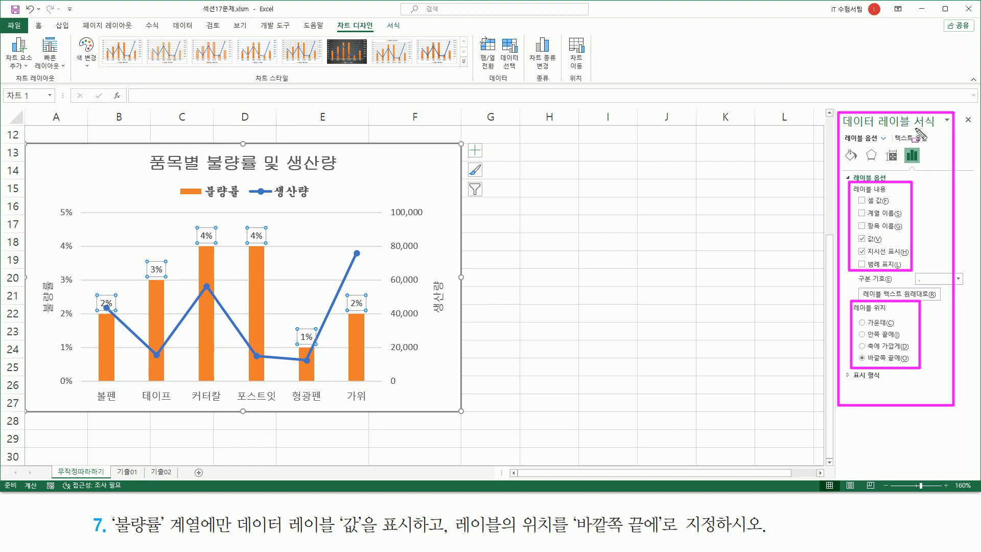
pyautogui.press('Escape')
pyautogui.click(968, 122)
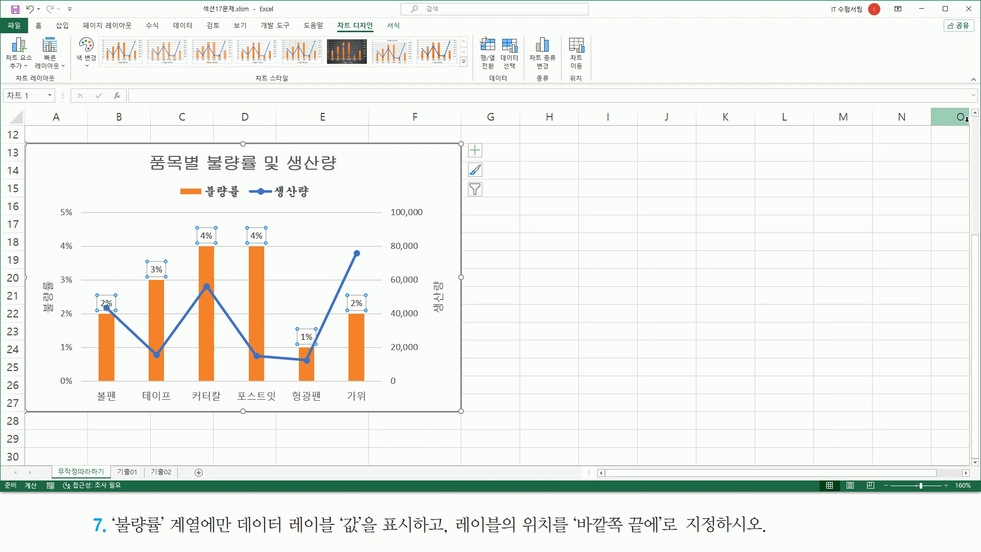
pyautogui.moveTo(4, 35); pyautogui.dragTo(36, 76)
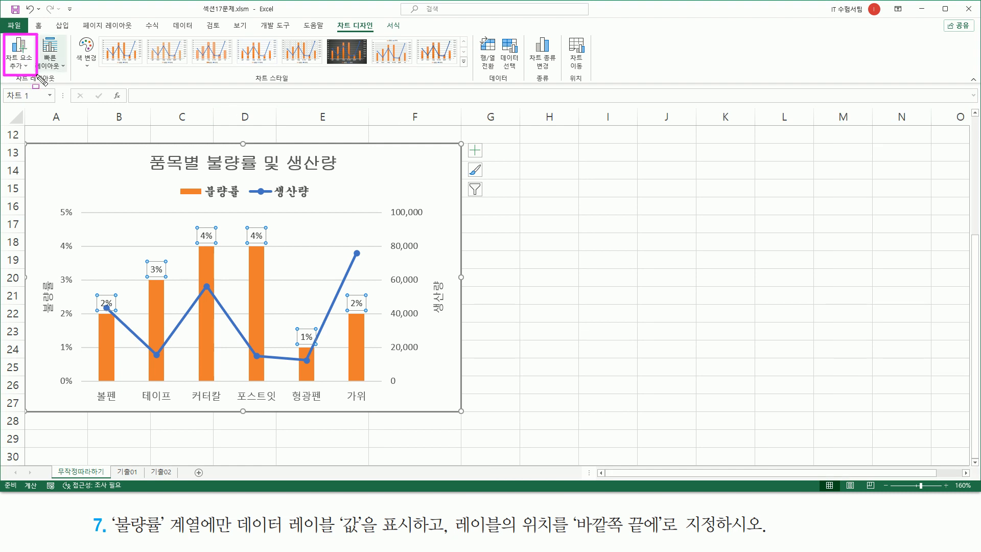
pyautogui.press('Escape')
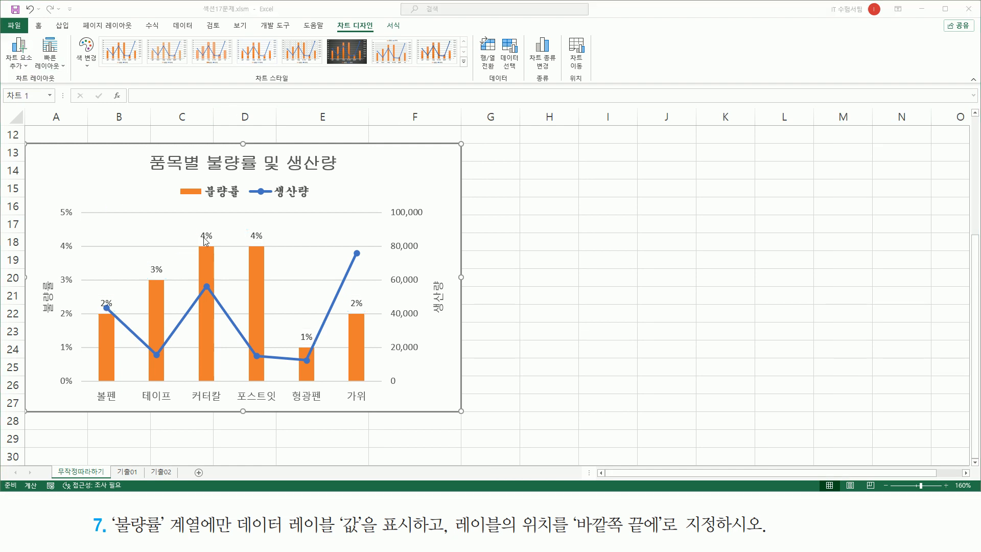
# Step: Select the 불량률 data labels, review their formatting options directly from the labels, and close the options
pyautogui.click(207, 238)
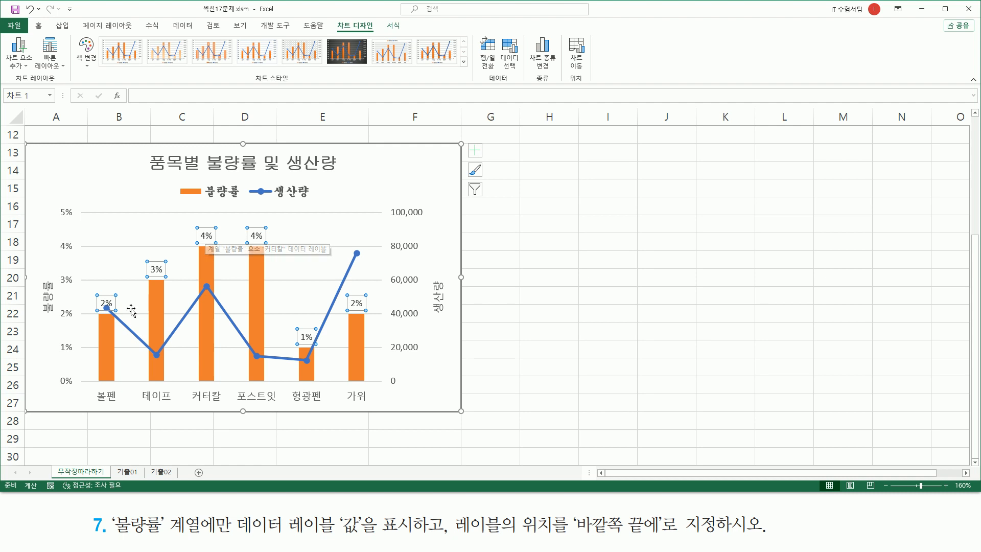
pyautogui.rightClick(210, 237)
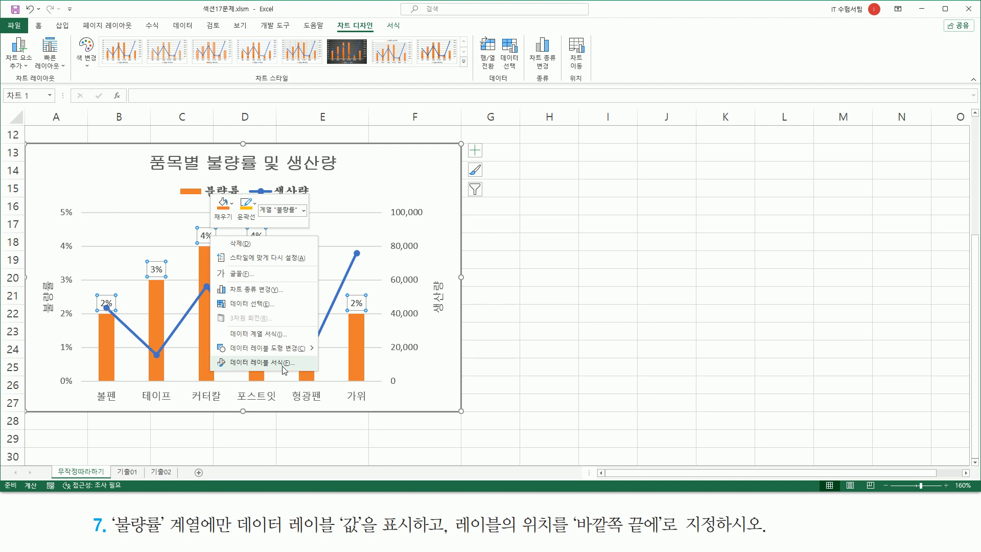
pyautogui.click(283, 363)
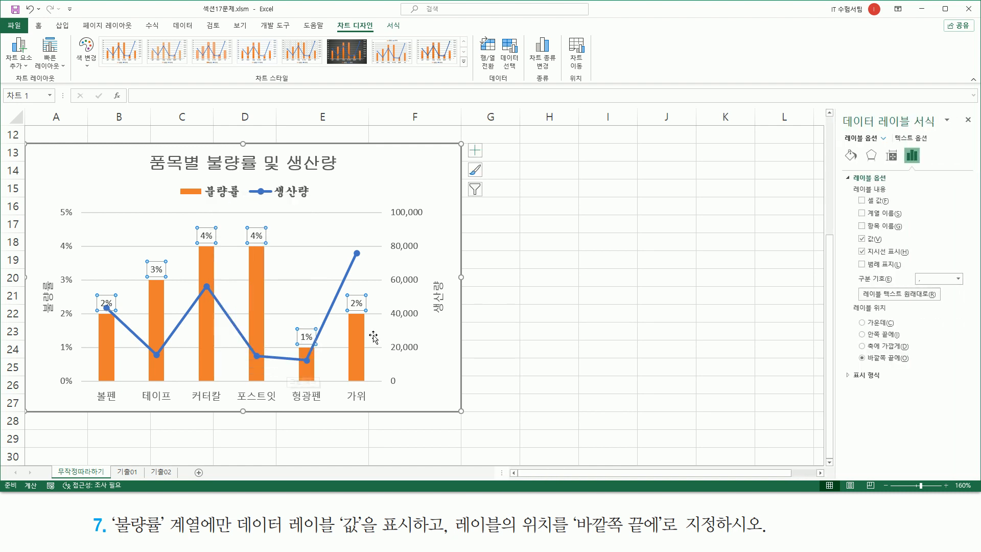
pyautogui.moveTo(835, 107)
pyautogui.mouseDown()
pyautogui.moveTo(841, 129)
pyautogui.moveTo(960, 132)
pyautogui.mouseUp()
pyautogui.moveTo(842, 171)
pyautogui.mouseDown()
pyautogui.moveTo(885, 361)
pyautogui.moveTo(944, 374)
pyautogui.mouseUp()
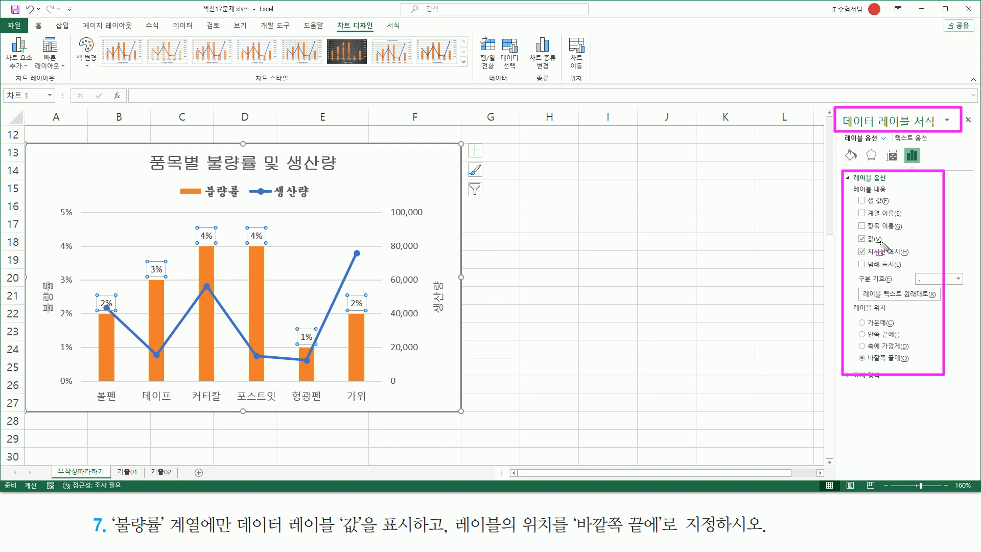
pyautogui.press('Escape')
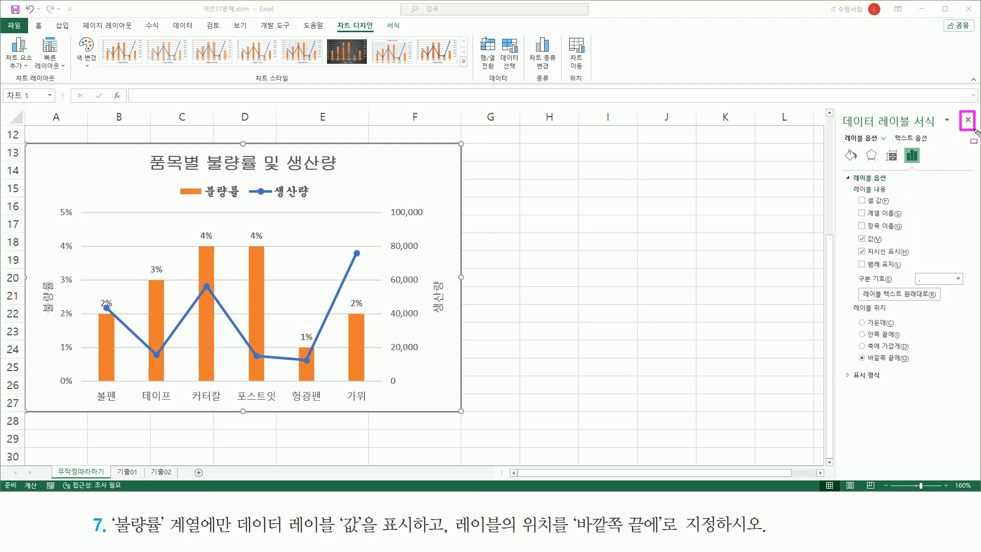
pyautogui.click(968, 120)
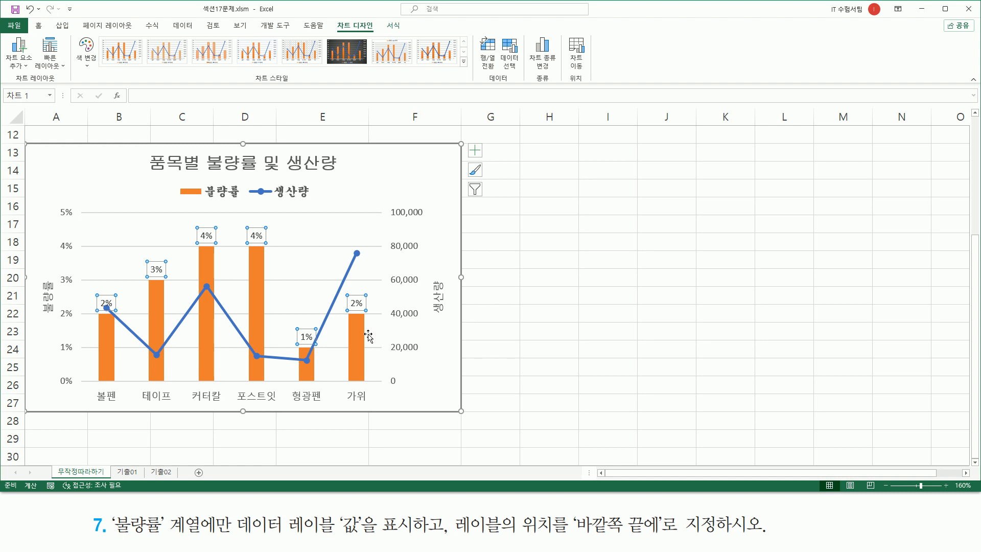
# Step: Review the chart element choices for data label placement, including 없음, and return to the chart area
pyautogui.click(26, 67)
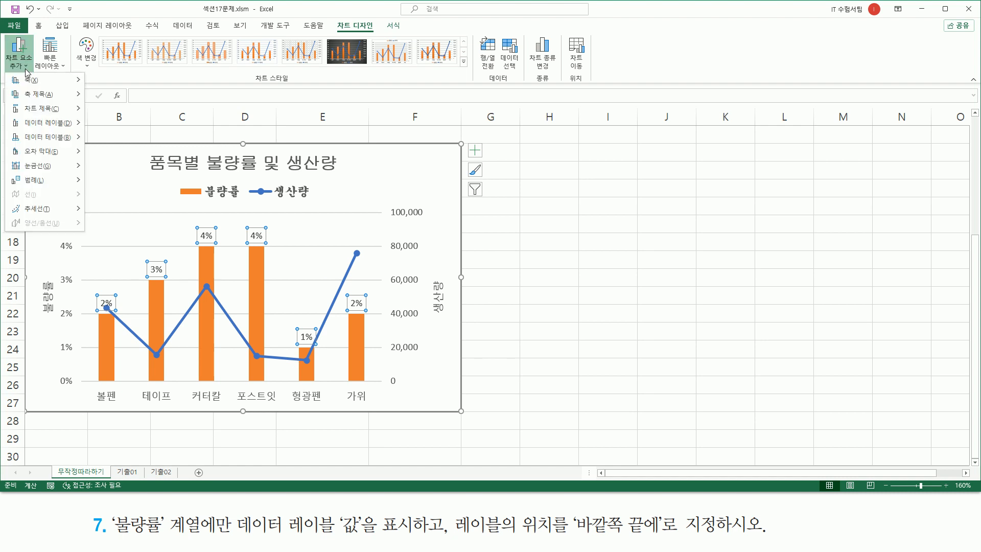
pyautogui.moveTo(77, 125)
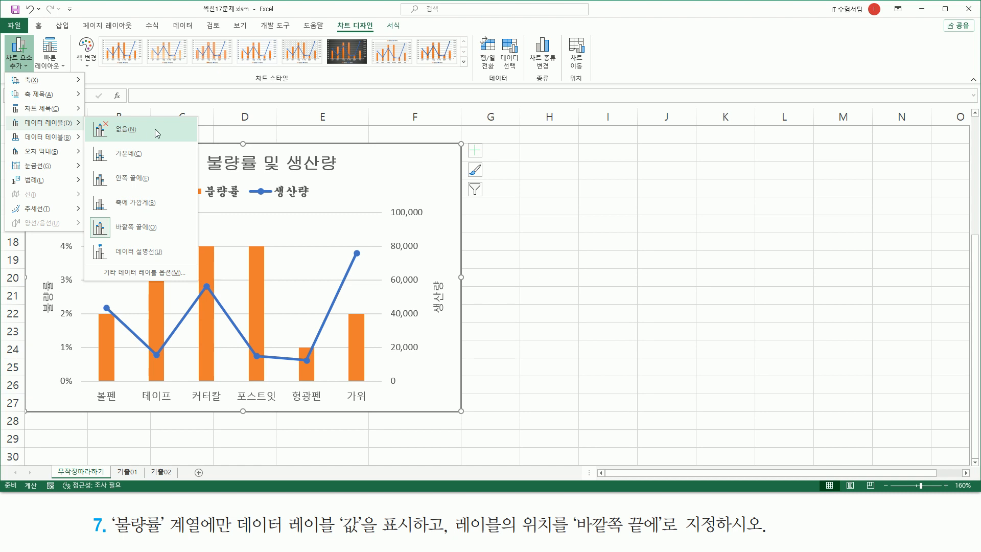
pyautogui.click(426, 174)
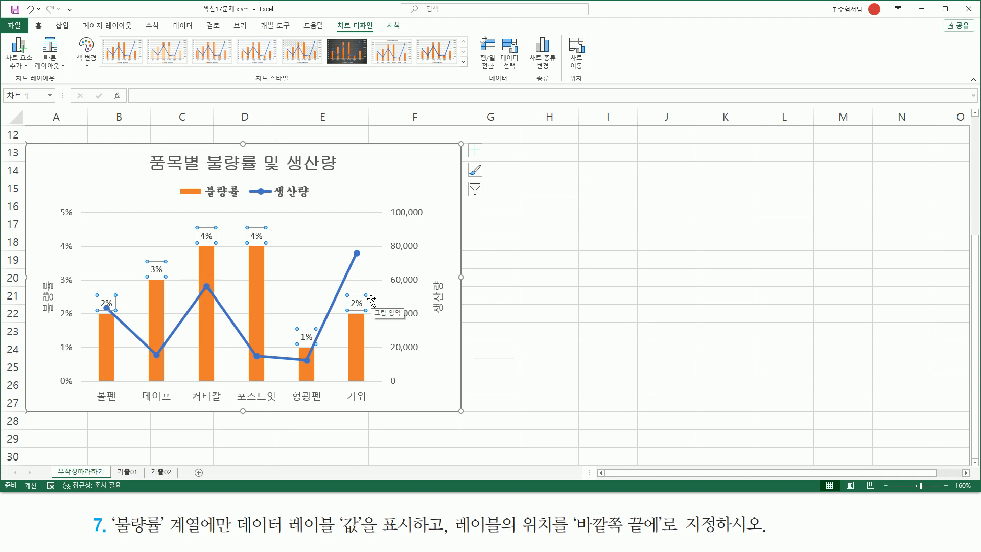
pyautogui.click(437, 399)
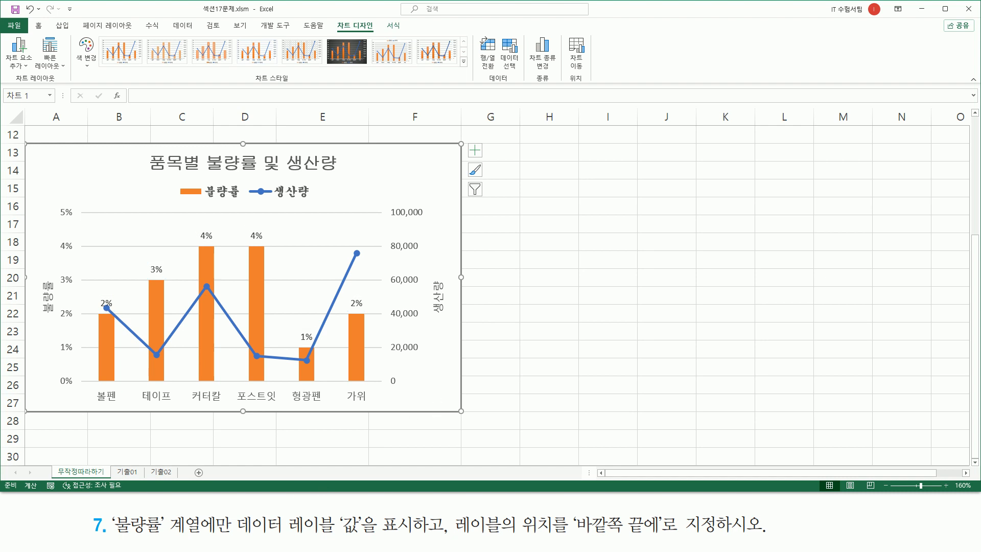
pyautogui.moveTo(108, 510)
pyautogui.mouseDown()
pyautogui.moveTo(125, 539)
pyautogui.moveTo(203, 540)
pyautogui.mouseUp()
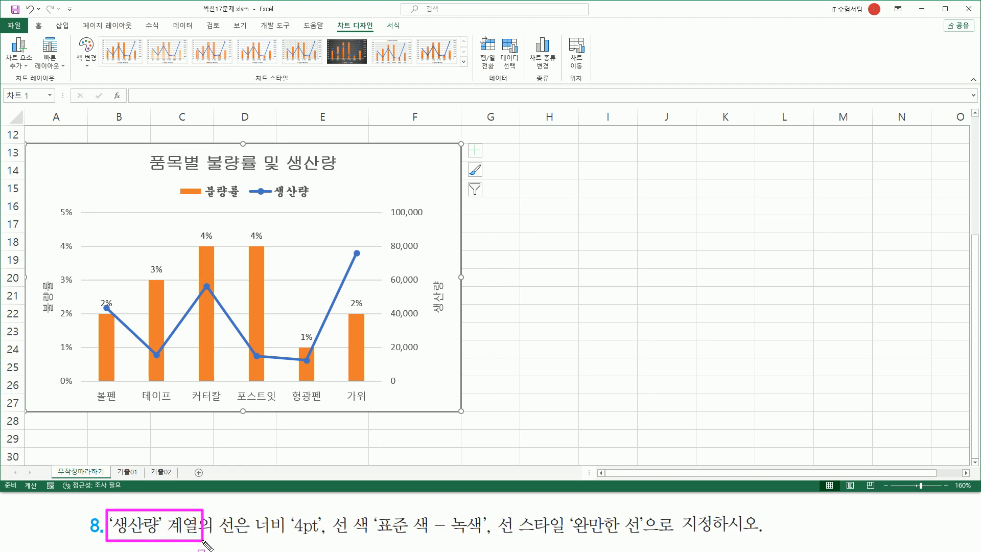
pyautogui.moveTo(244, 180); pyautogui.dragTo(312, 203)
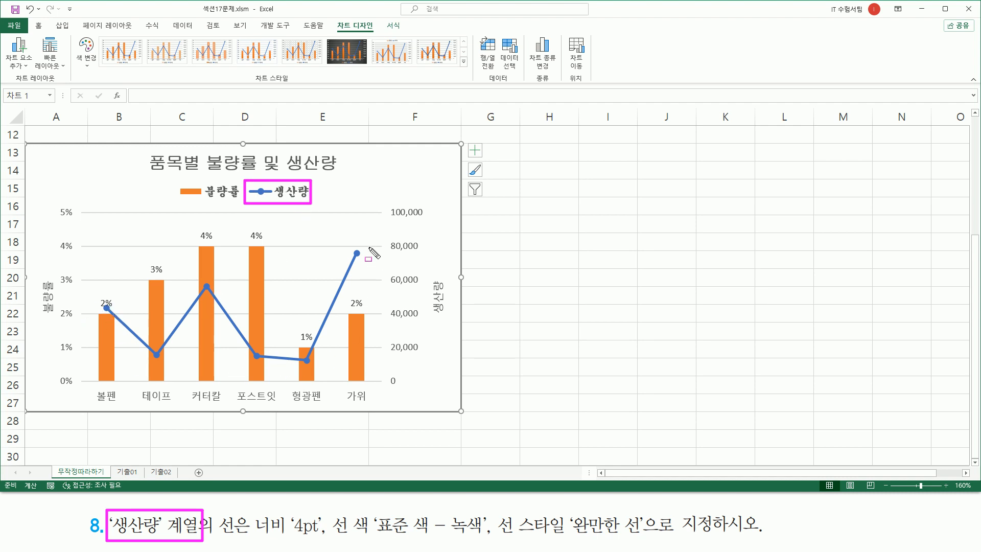
pyautogui.moveTo(220, 537); pyautogui.dragTo(643, 538)
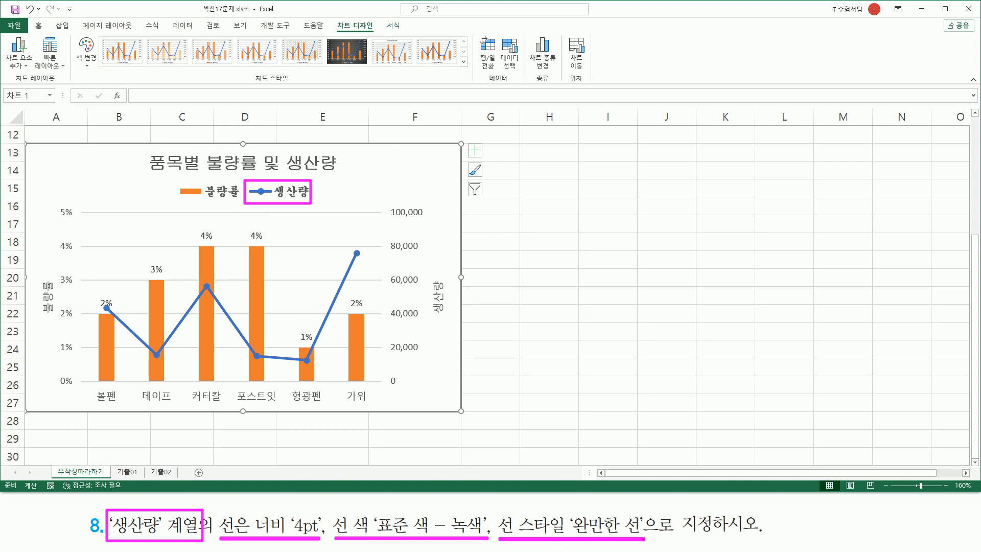
pyautogui.press('Escape')
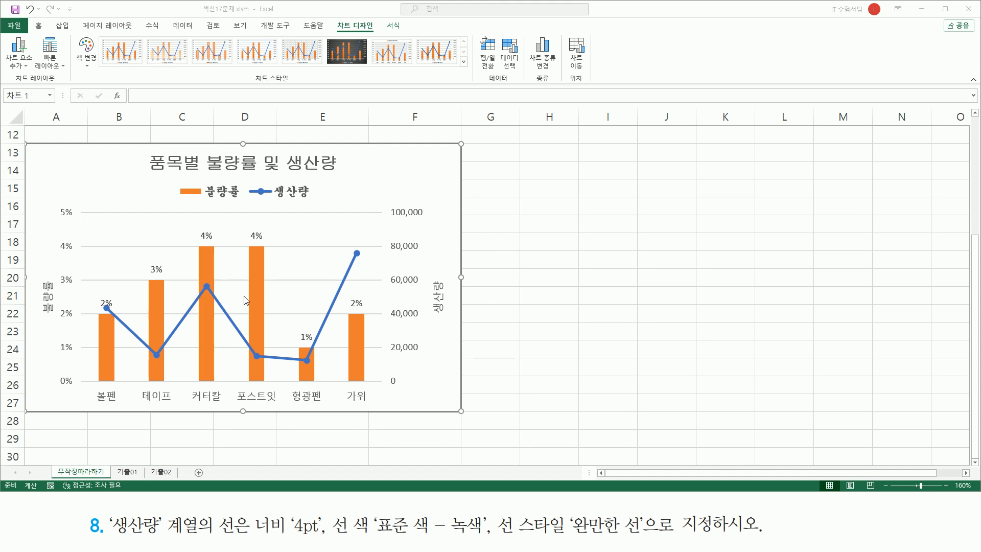
# Step: Select the 생산량 line series and open its data series formatting at the fill and line settings
pyautogui.click(350, 268)
pyautogui.click(357, 254)
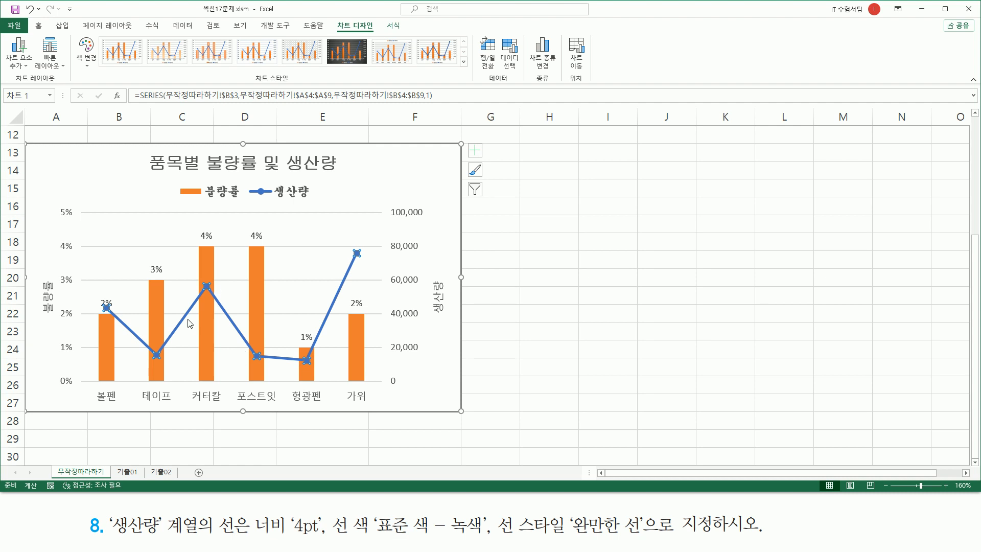
pyautogui.rightClick(356, 253)
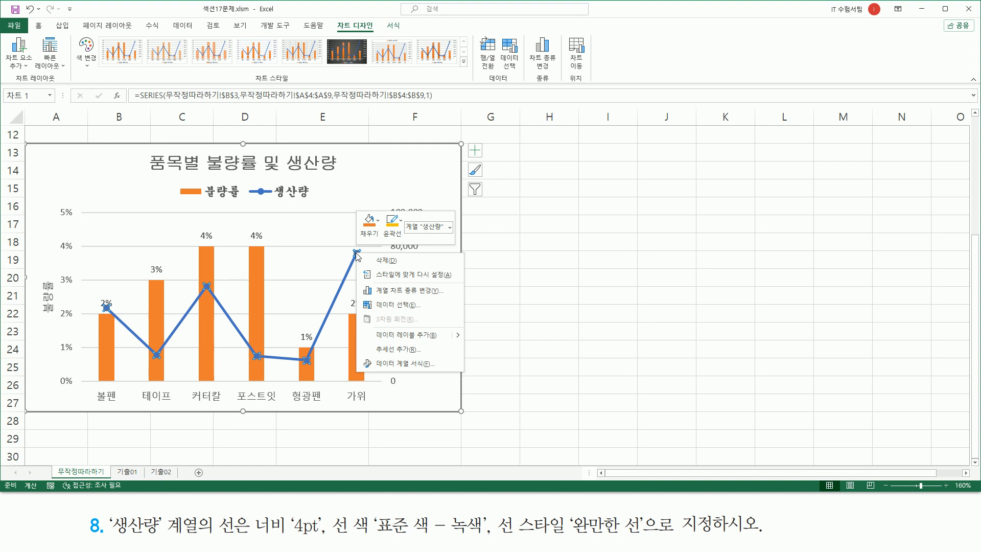
pyautogui.click(406, 364)
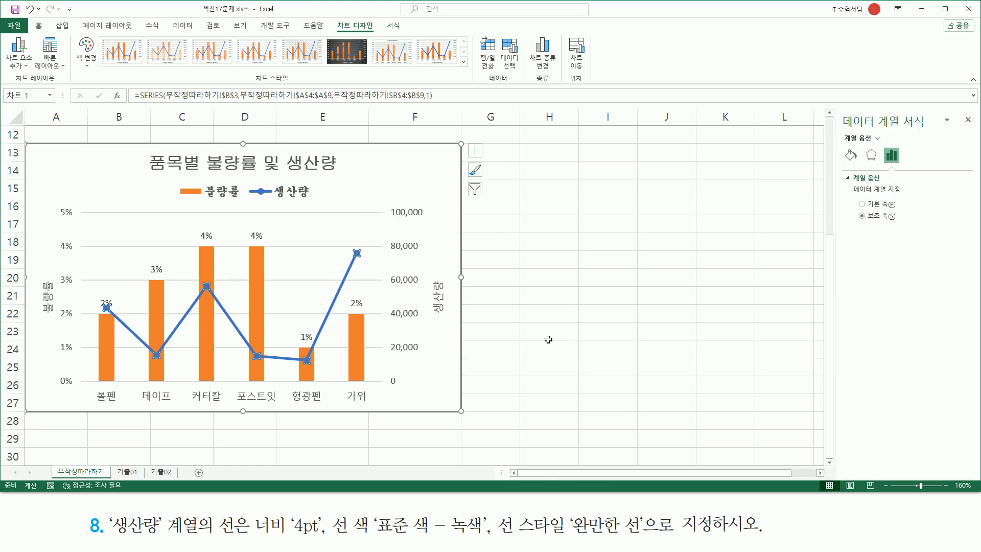
pyautogui.moveTo(840, 108)
pyautogui.mouseDown()
pyautogui.moveTo(899, 230)
pyautogui.moveTo(974, 244)
pyautogui.mouseUp()
pyautogui.moveTo(844, 145); pyautogui.dragTo(860, 164)
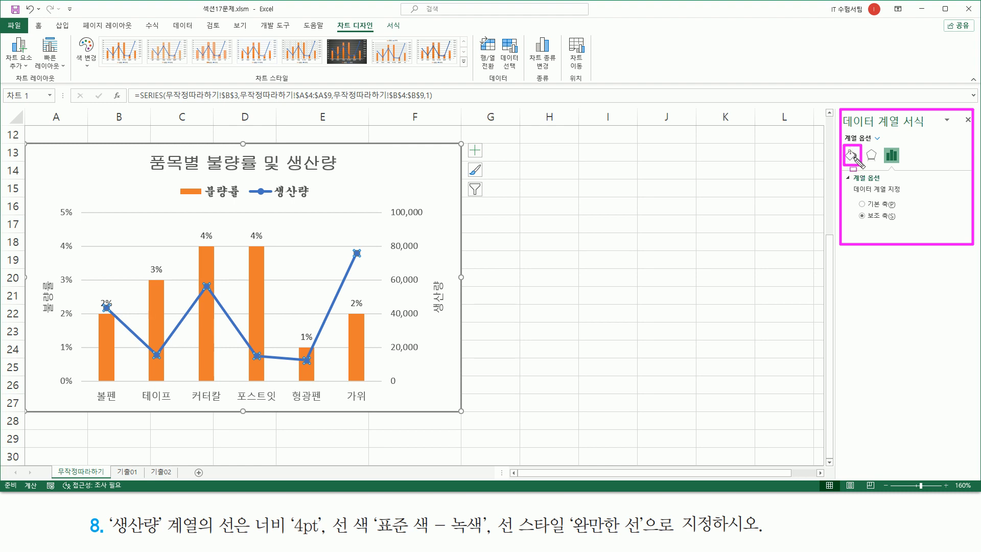
pyautogui.press('Escape')
pyautogui.click(850, 155)
# Step: Set the 생산량 series' line width to 4 pt
pyautogui.hotkey('ctrl', '2')
pyautogui.moveTo(842, 184); pyautogui.dragTo(877, 198)
pyautogui.press('Escape')
pyautogui.hotkey('ctrl', '2')
pyautogui.moveTo(850, 211); pyautogui.dragTo(890, 225)
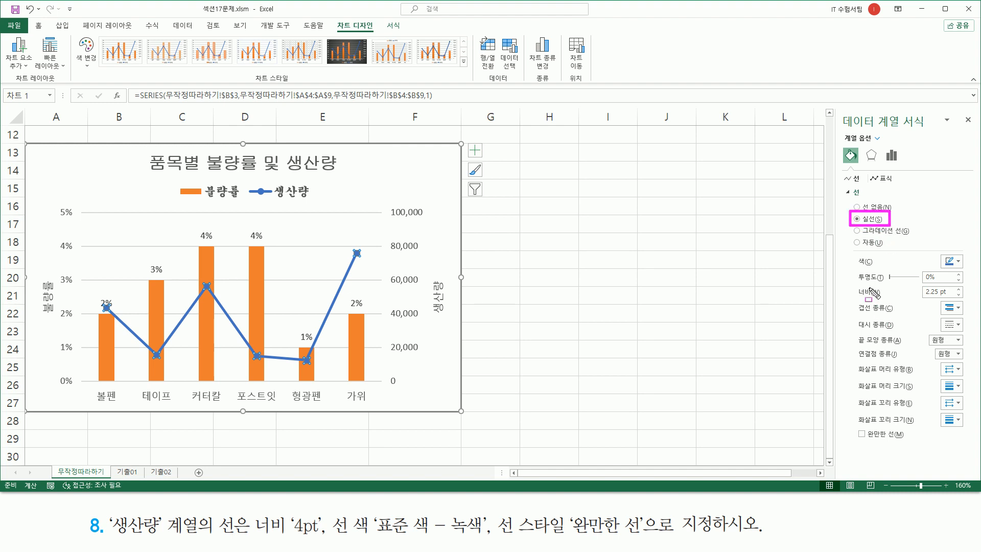
pyautogui.moveTo(852, 283); pyautogui.dragTo(968, 300)
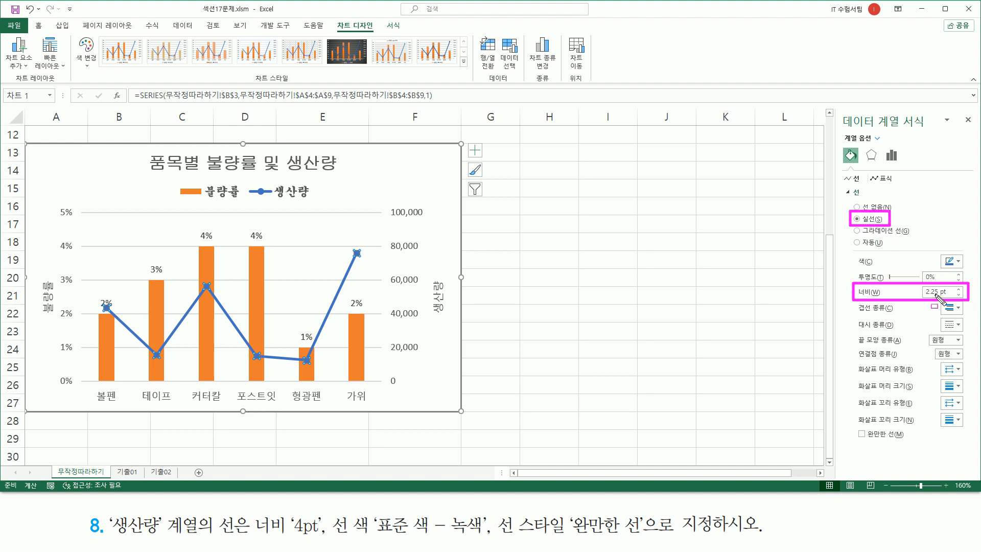
pyautogui.press('Escape')
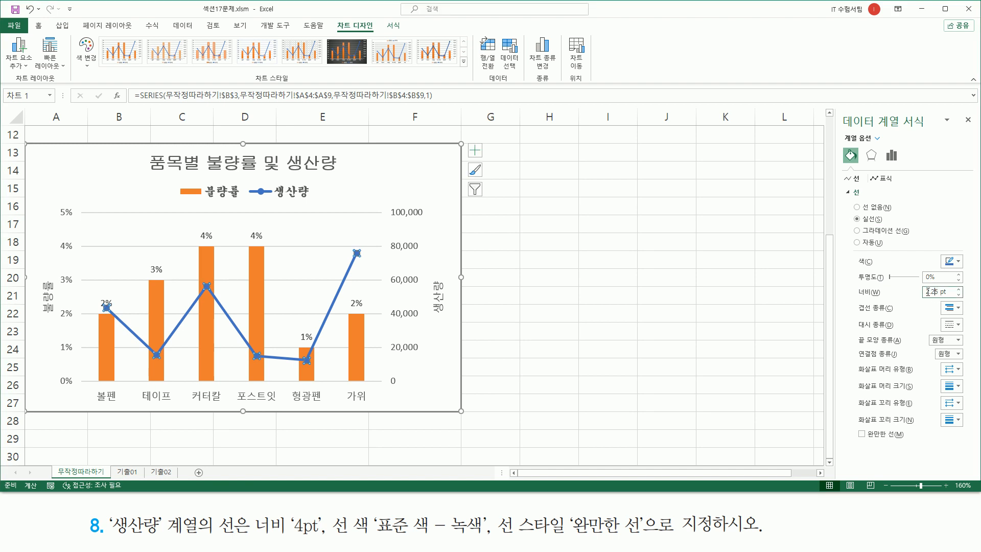
pyautogui.press('BackSpace')
pyautogui.press('BackSpace')
pyautogui.press('BackSpace')
pyautogui.press('BackSpace')
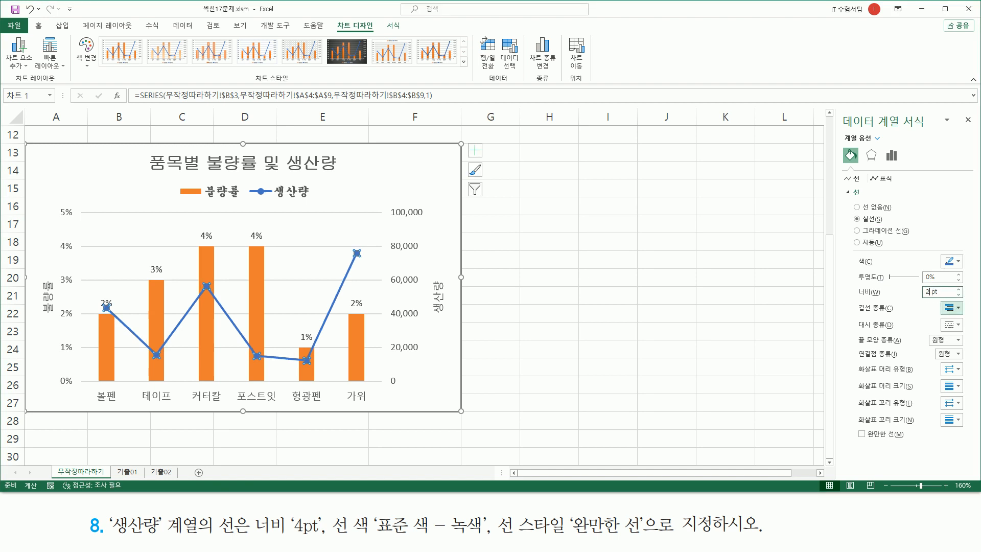
pyautogui.write('4')
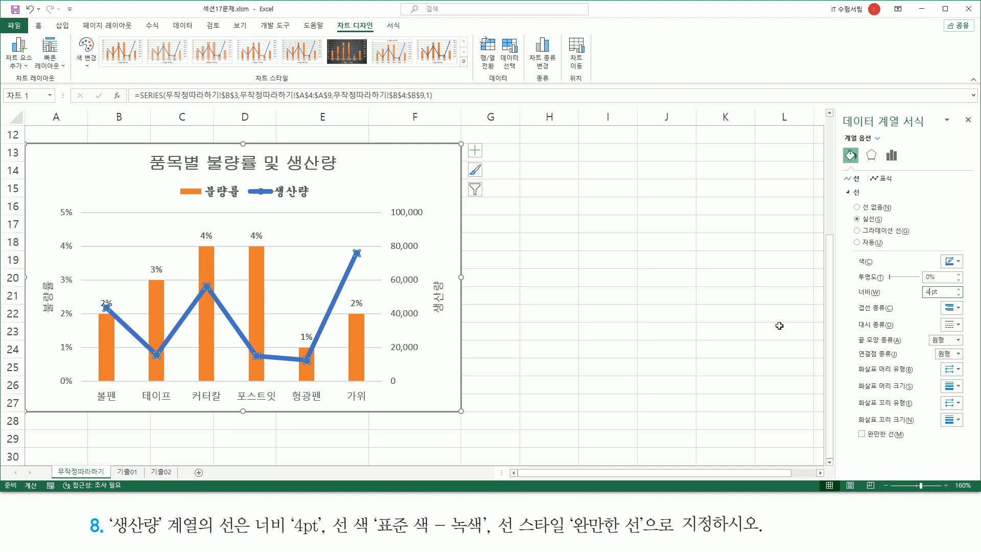
# Step: Set the 생산량 series' line color to the standard color green (녹색)
pyautogui.moveTo(333, 537); pyautogui.dragTo(485, 537)
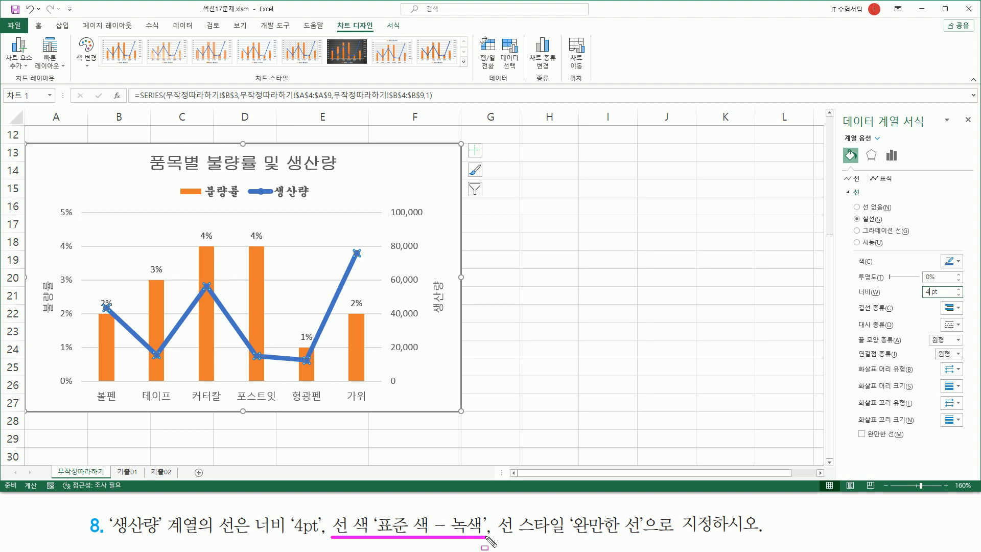
pyautogui.moveTo(853, 253); pyautogui.dragTo(877, 270)
pyautogui.press('Escape')
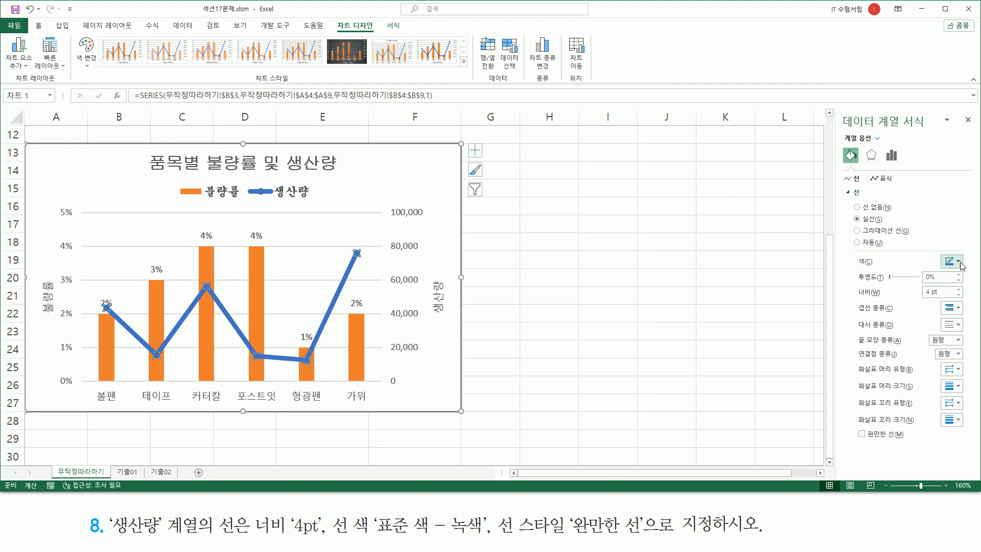
pyautogui.click(961, 263)
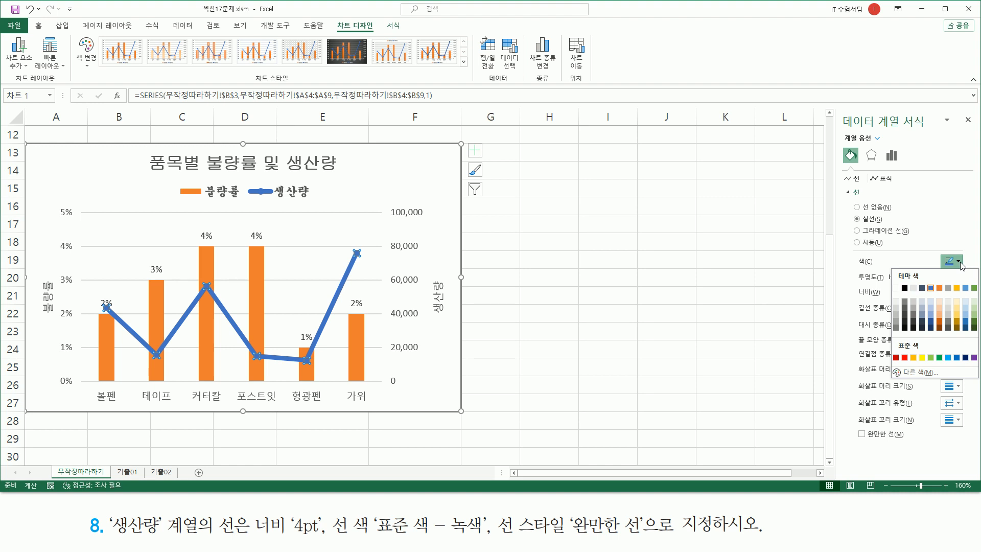
pyautogui.click(940, 358)
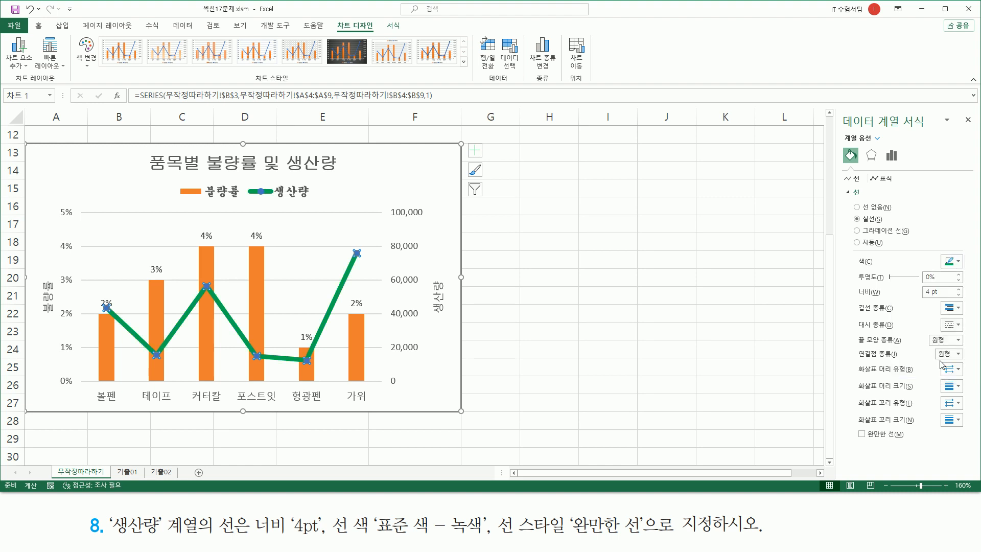
# Step: Turn on the smoothed line option (완만한 선) for the 생산량 series and close the series formatting options
pyautogui.moveTo(497, 513)
pyautogui.mouseDown()
pyautogui.moveTo(496, 544)
pyautogui.moveTo(593, 532)
pyautogui.moveTo(645, 542)
pyautogui.mouseUp()
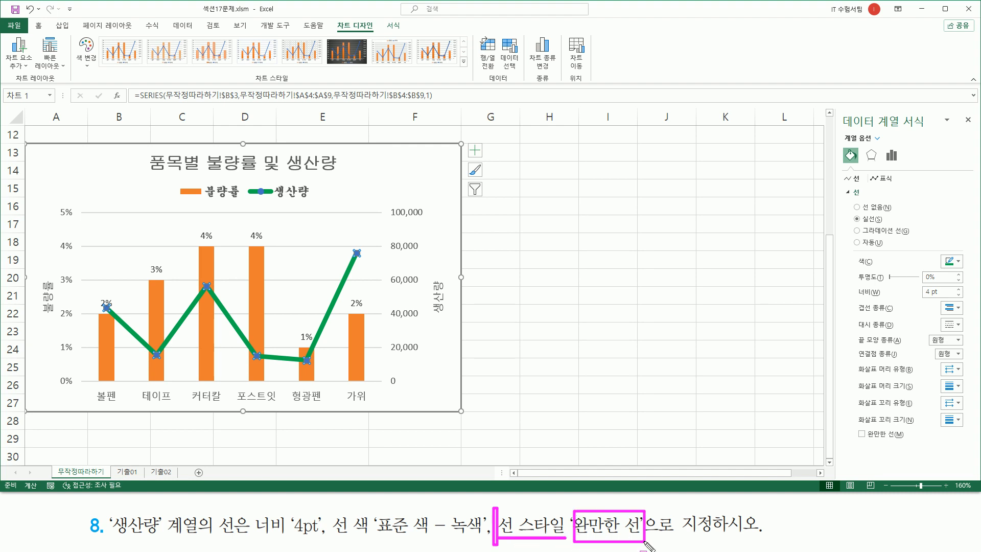
pyautogui.moveTo(853, 427); pyautogui.dragTo(922, 445)
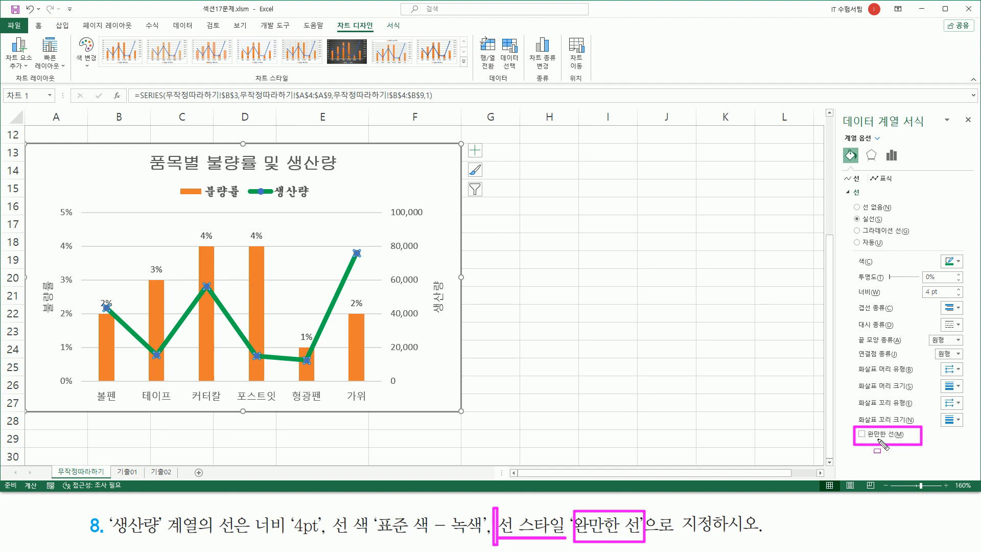
pyautogui.press('Escape')
pyautogui.click(862, 438)
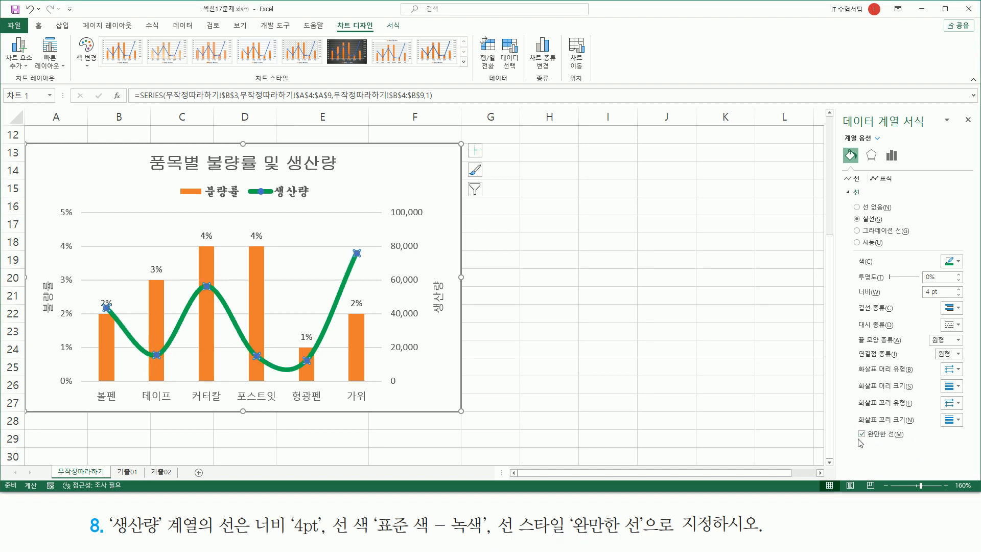
pyautogui.moveTo(852, 440); pyautogui.dragTo(912, 440)
pyautogui.moveTo(852, 301); pyautogui.dragTo(962, 301)
pyautogui.moveTo(857, 267); pyautogui.dragTo(963, 268)
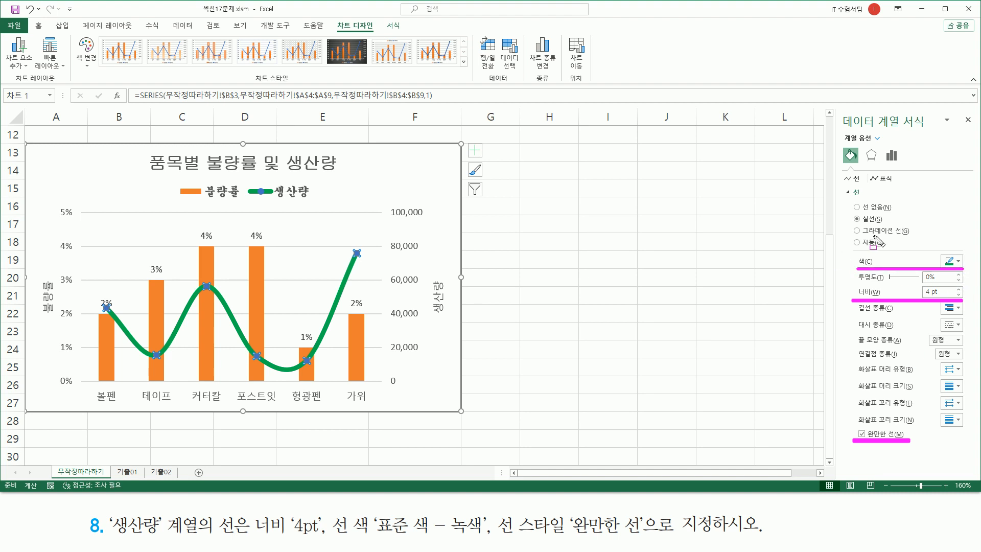
pyautogui.press('Escape')
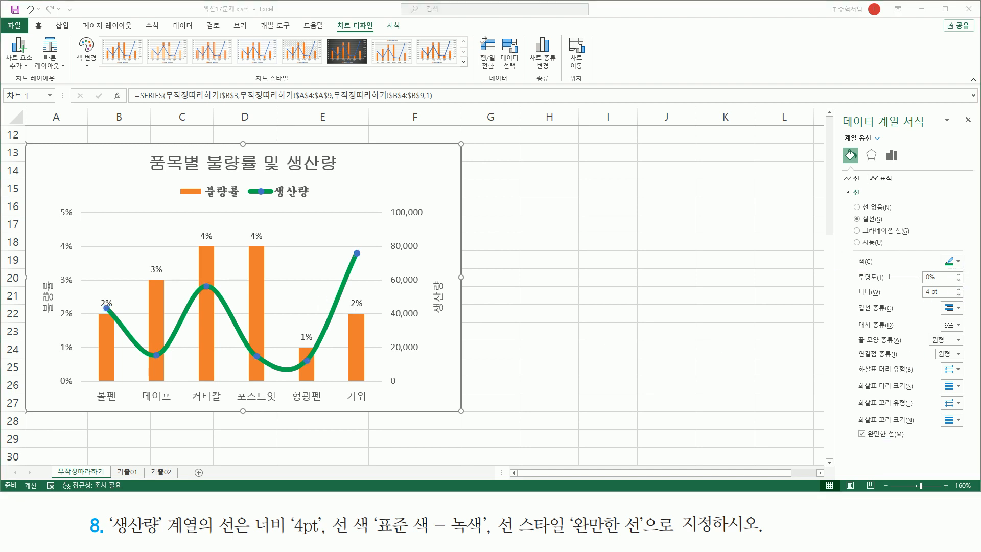
pyautogui.moveTo(959, 110); pyautogui.dragTo(976, 129)
pyautogui.press('Escape')
pyautogui.click(968, 119)
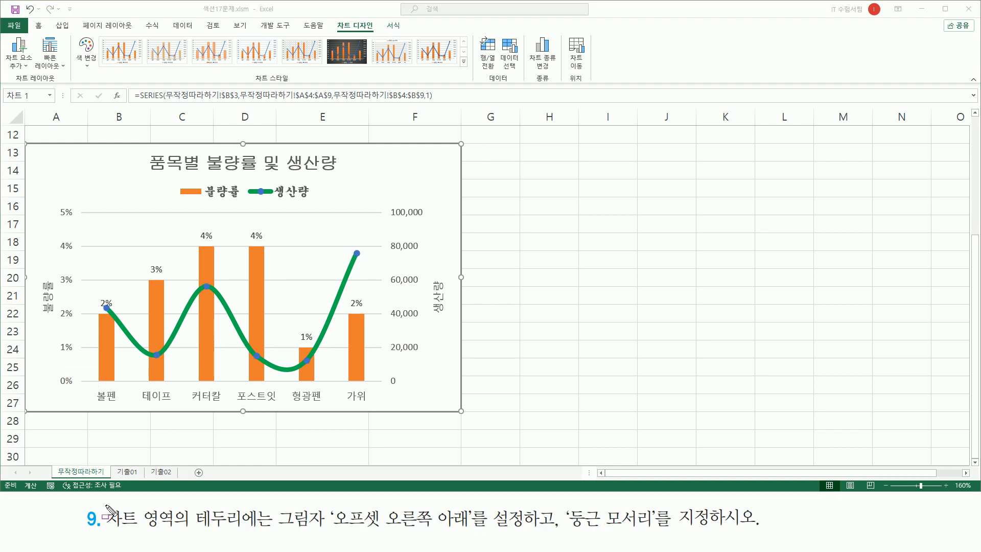
pyautogui.moveTo(107, 506)
pyautogui.mouseDown()
pyautogui.moveTo(117, 526)
pyautogui.moveTo(180, 537)
pyautogui.mouseUp()
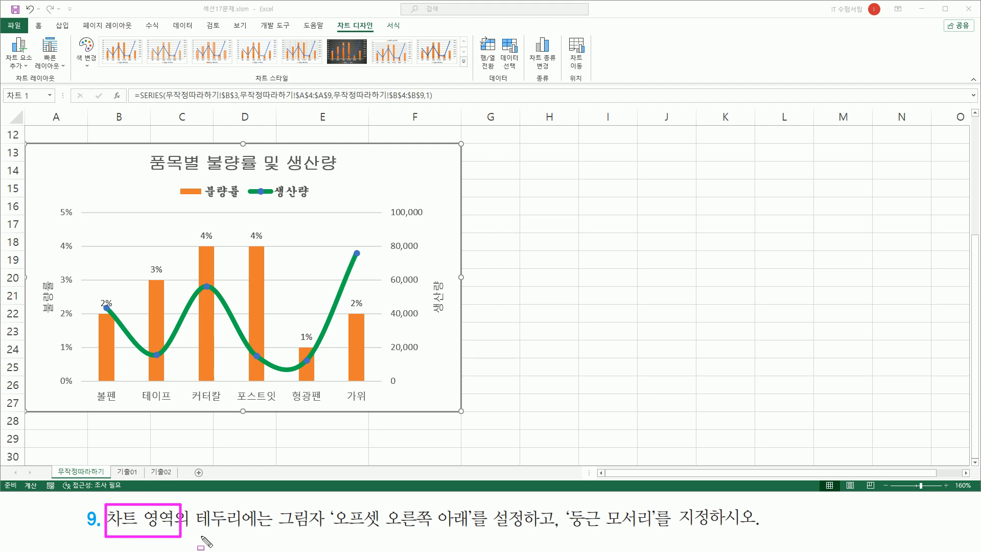
pyautogui.moveTo(278, 504)
pyautogui.mouseDown()
pyautogui.moveTo(280, 532)
pyautogui.moveTo(466, 531)
pyautogui.mouseUp()
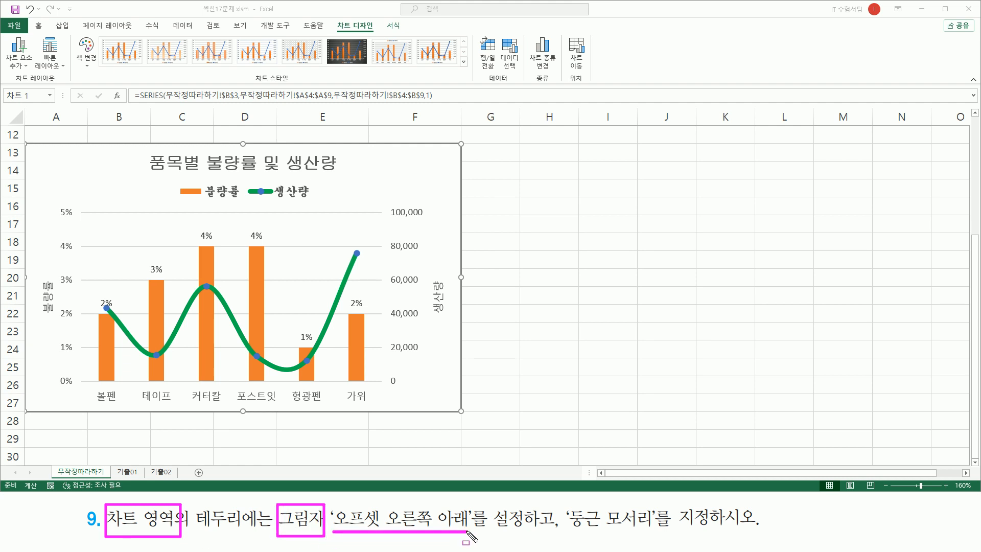
pyautogui.moveTo(566, 505)
pyautogui.mouseDown()
pyautogui.moveTo(585, 534)
pyautogui.moveTo(656, 532)
pyautogui.mouseUp()
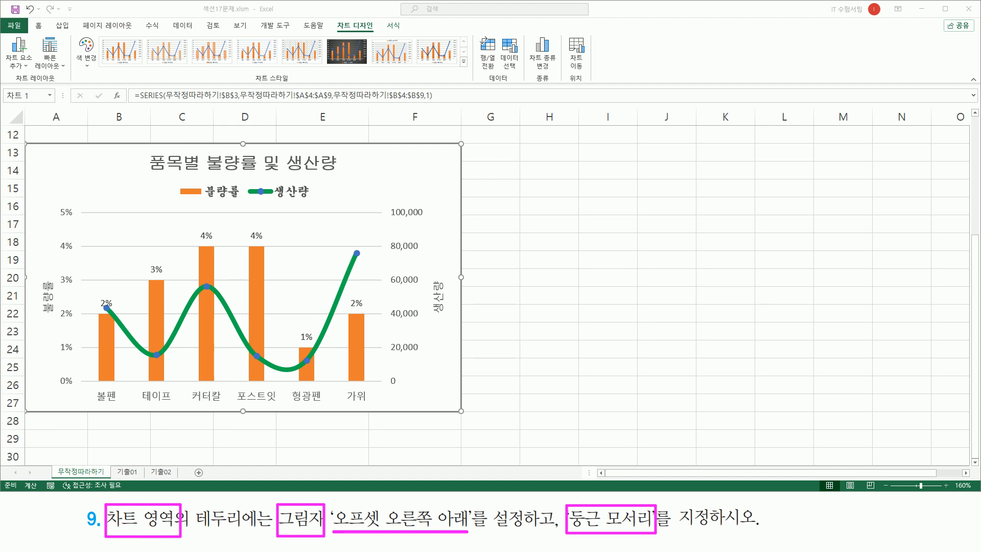
pyautogui.press('Escape')
pyautogui.hotkey('ctrl', '2')
pyautogui.moveTo(378, 151); pyautogui.dragTo(460, 184)
pyautogui.moveTo(44, 156); pyautogui.dragTo(140, 191)
pyautogui.moveTo(423, 365); pyautogui.dragTo(462, 407)
pyautogui.press('Escape')
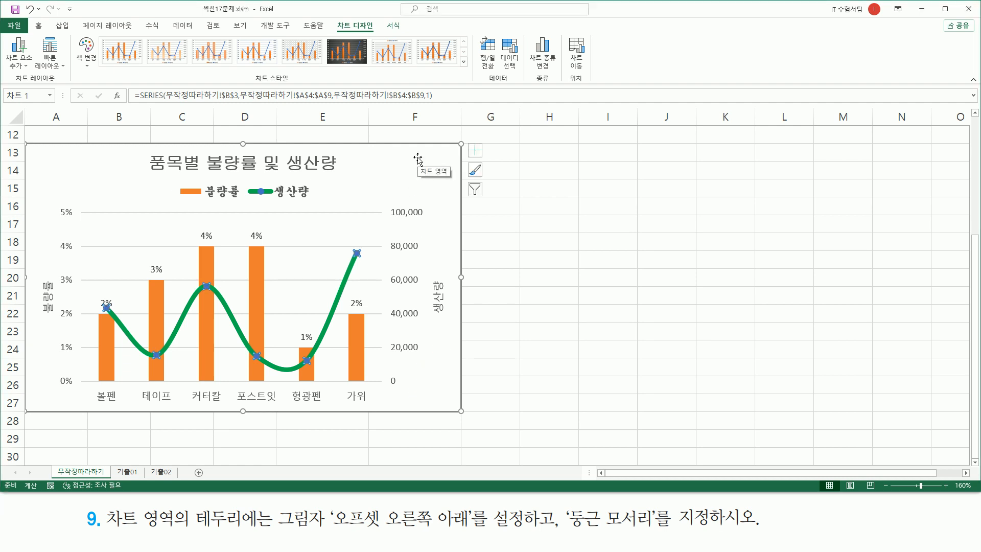
# Step: Open the chart area formatting and give the chart area's border rounded corners (둥근 모서리)
pyautogui.rightClick(418, 160)
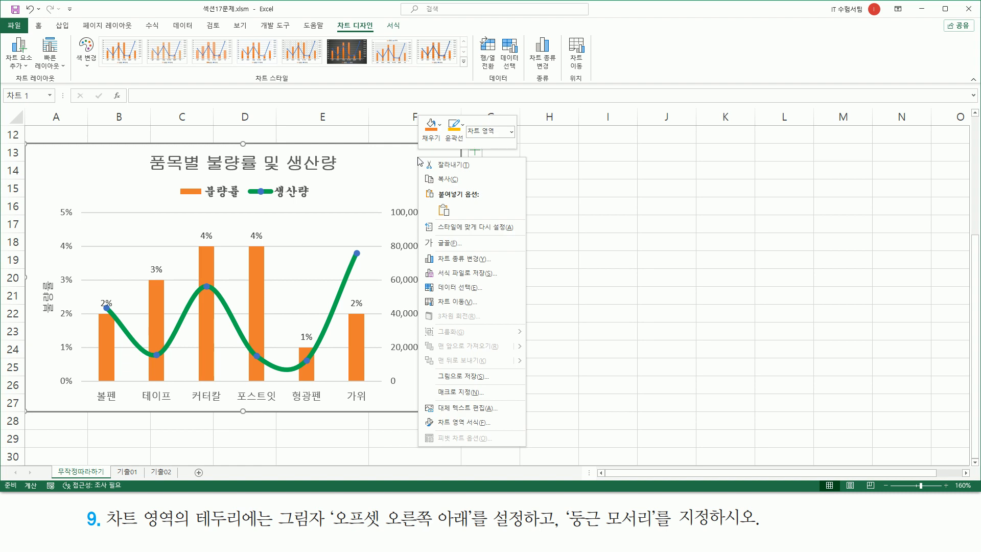
pyautogui.click(465, 422)
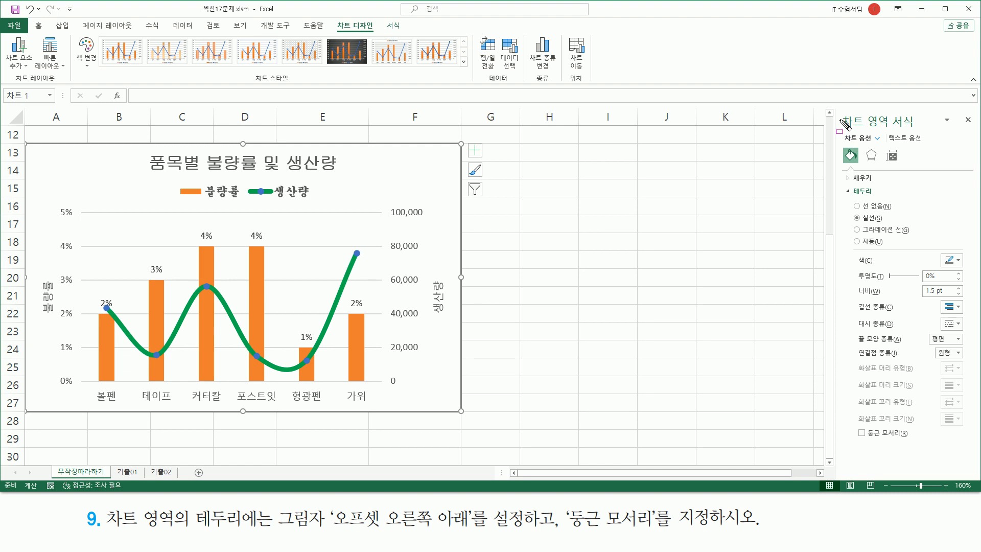
pyautogui.moveTo(838, 109); pyautogui.dragTo(951, 132)
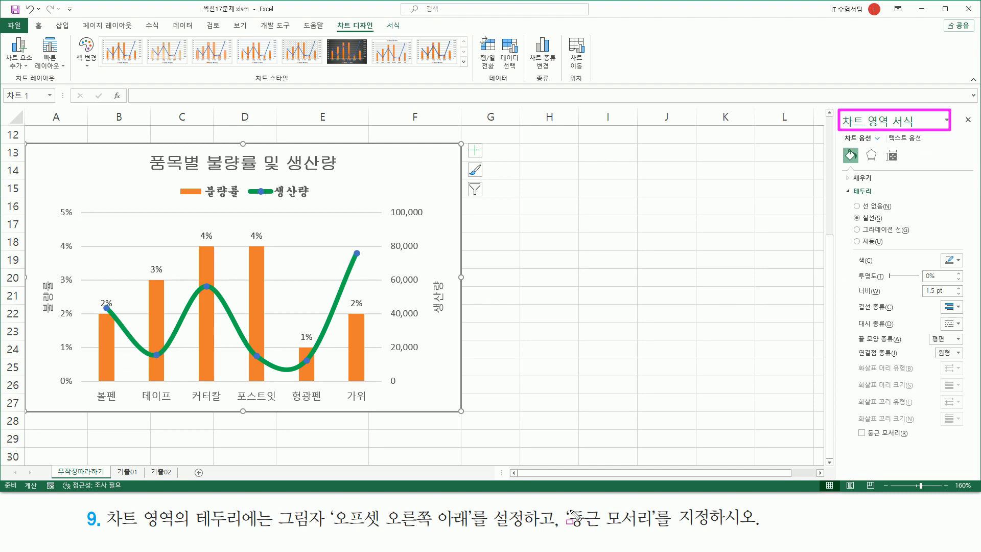
pyautogui.moveTo(564, 506); pyautogui.dragTo(656, 533)
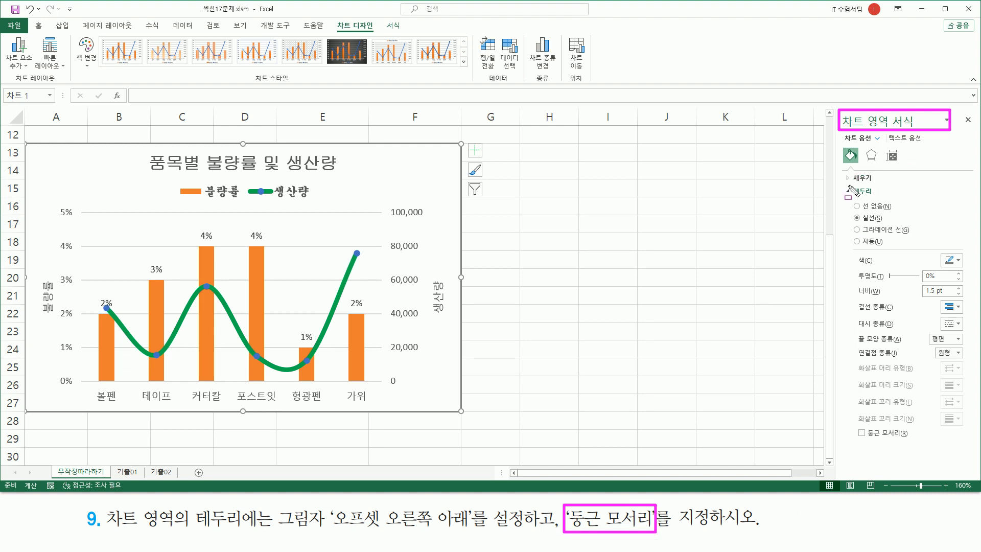
pyautogui.moveTo(844, 185); pyautogui.dragTo(879, 197)
pyautogui.moveTo(851, 426); pyautogui.dragTo(912, 442)
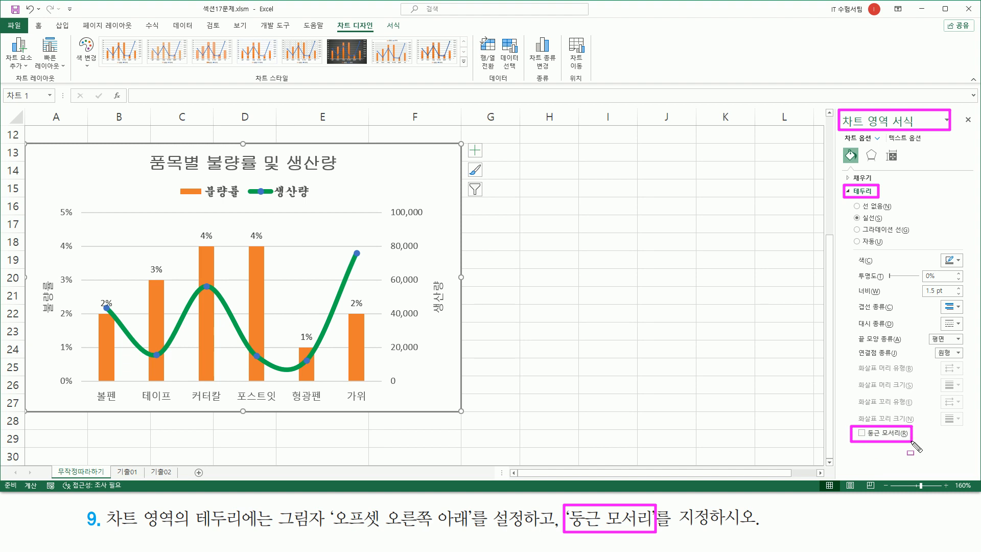
pyautogui.press('Escape')
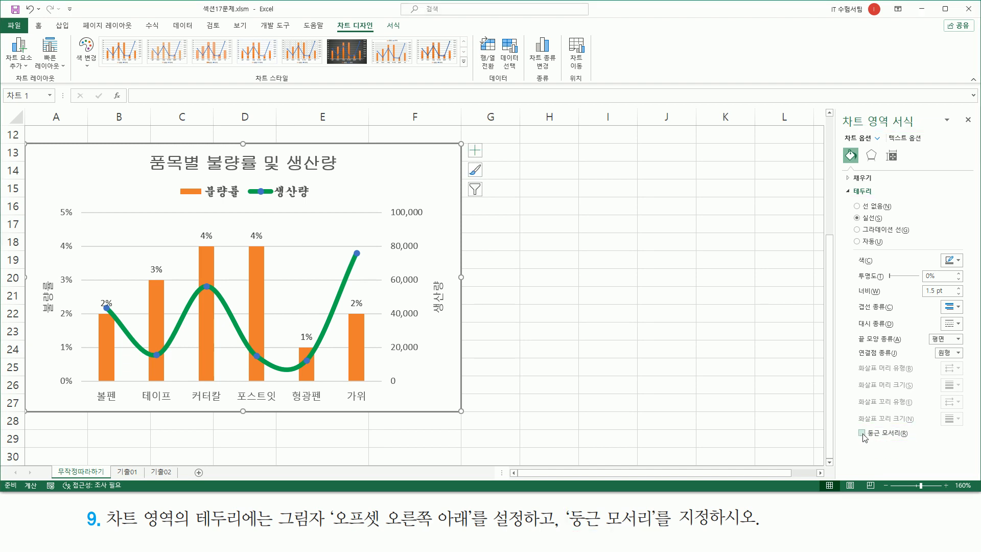
pyautogui.click(862, 433)
pyautogui.moveTo(853, 425)
pyautogui.mouseDown()
pyautogui.moveTo(871, 441)
pyautogui.moveTo(912, 444)
pyautogui.mouseUp()
pyautogui.moveTo(279, 505); pyautogui.dragTo(329, 533)
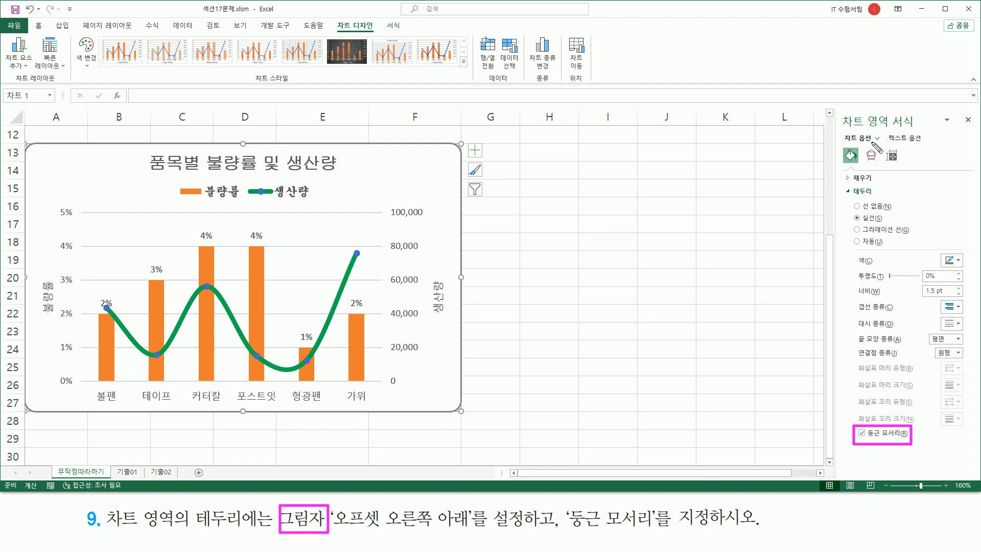
pyautogui.moveTo(862, 145); pyautogui.dragTo(881, 164)
pyautogui.press('Escape')
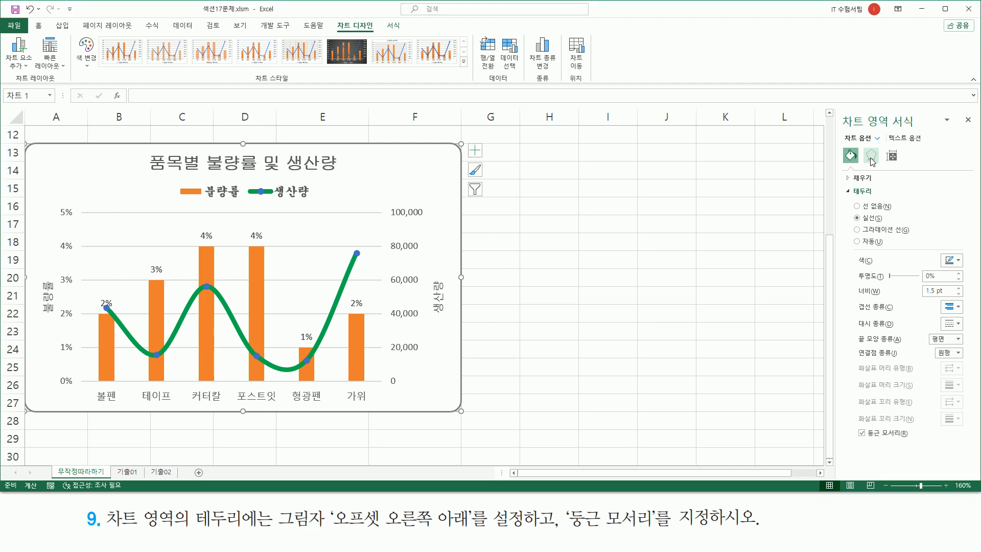
# Step: Apply the outer shadow preset '오프셋 오른쪽 아래' (offset bottom right) to the chart area and close the chart area formatting options
pyautogui.click(871, 156)
pyautogui.hotkey('ctrl', '2')
pyautogui.moveTo(840, 171)
pyautogui.mouseDown()
pyautogui.moveTo(868, 188)
pyautogui.moveTo(918, 195)
pyautogui.moveTo(920, 231)
pyautogui.moveTo(918, 186)
pyautogui.mouseUp()
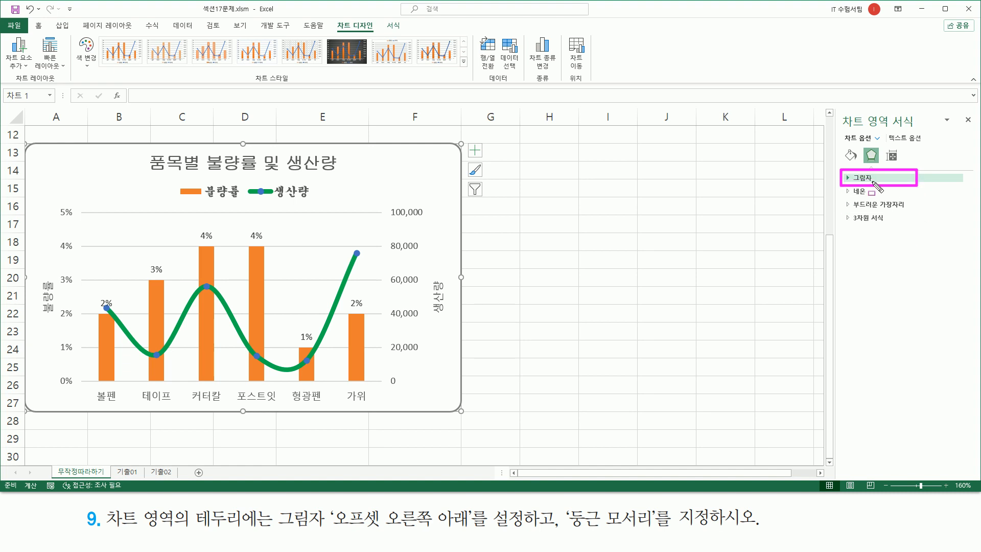
pyautogui.click(859, 179)
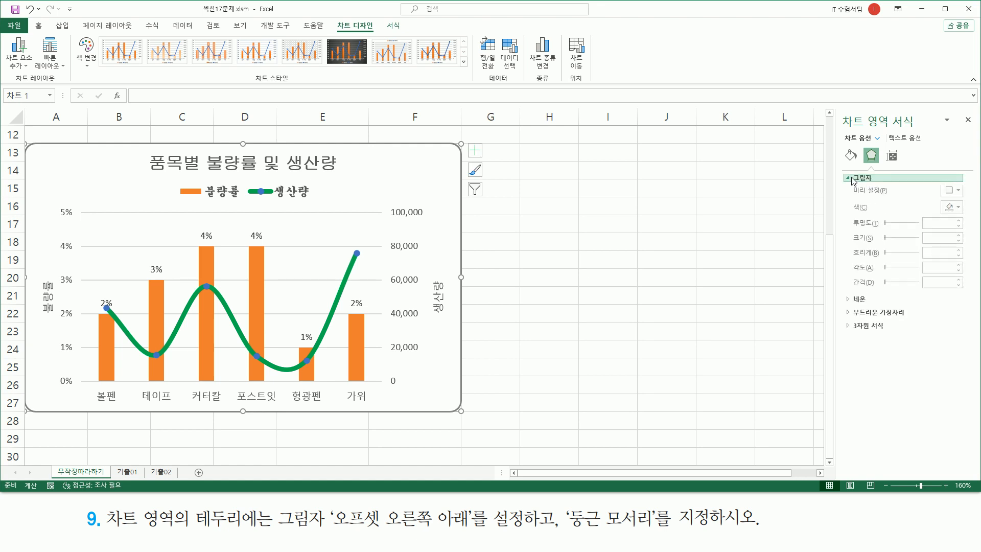
pyautogui.moveTo(843, 178)
pyautogui.mouseDown()
pyautogui.moveTo(845, 204)
pyautogui.moveTo(935, 296)
pyautogui.moveTo(969, 296)
pyautogui.mouseUp()
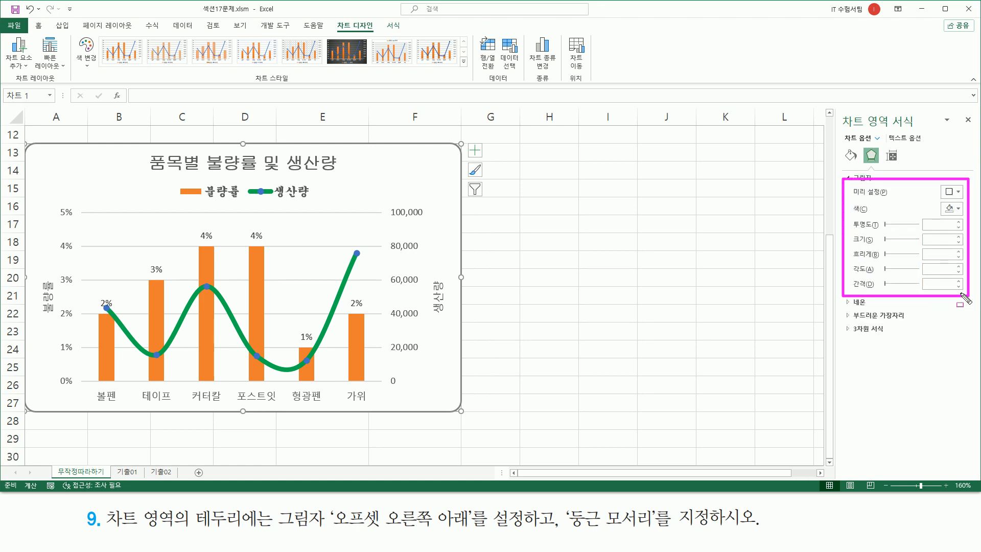
pyautogui.moveTo(940, 184); pyautogui.dragTo(965, 203)
pyautogui.press('Escape')
pyautogui.click(960, 193)
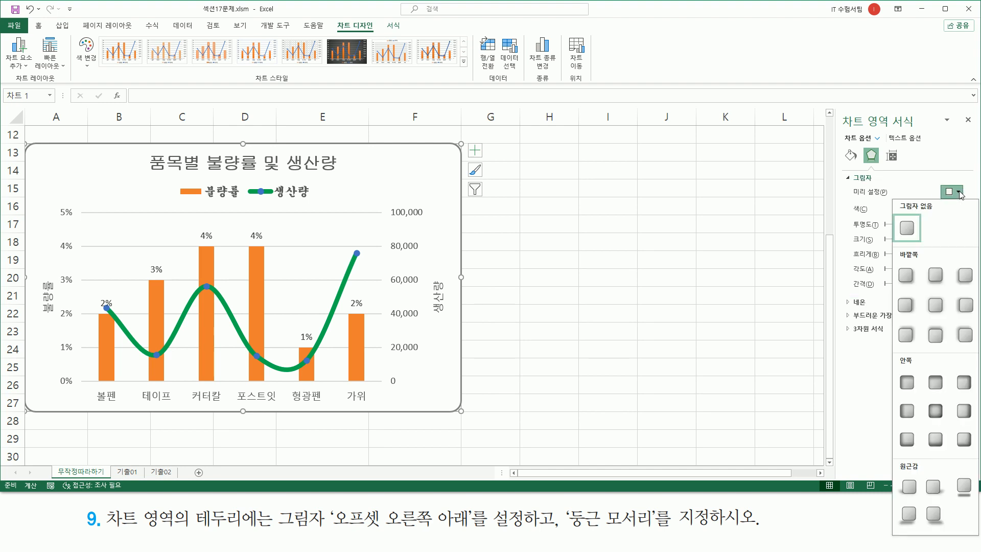
pyautogui.click(906, 275)
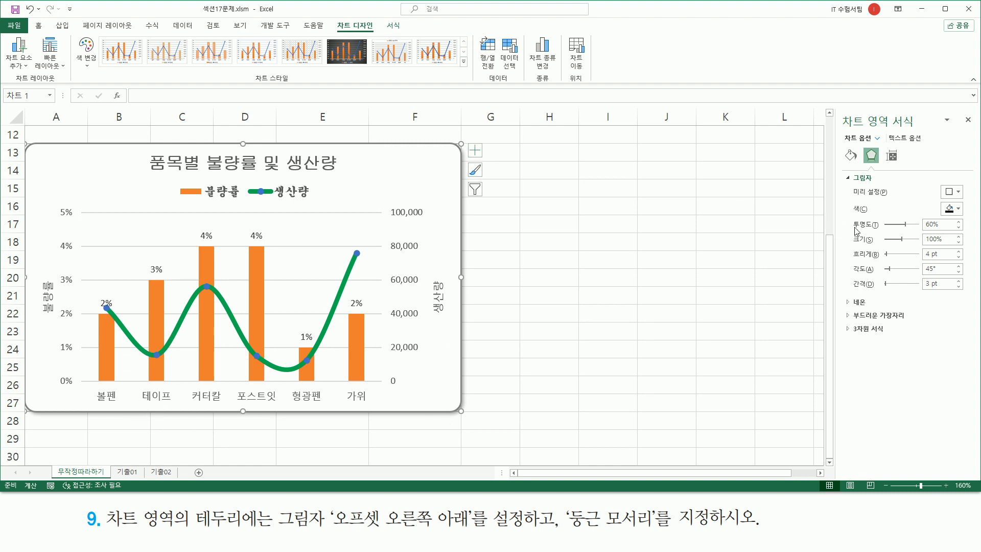
pyautogui.click(968, 120)
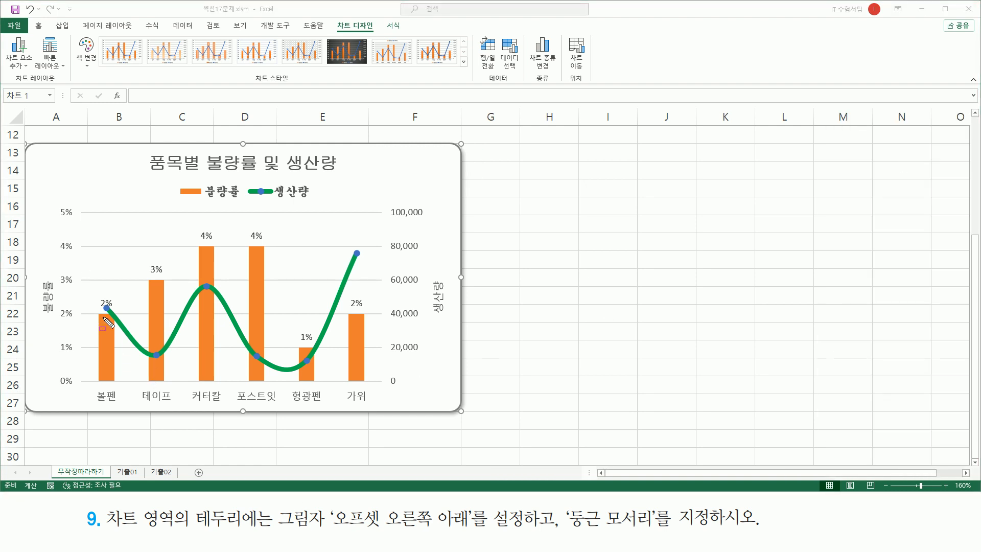
# Step: Review the finished chart's title, legend, value axes, axis titles, category labels, plot area and data labels, and deselect the chart
pyautogui.moveTo(28, 147)
pyautogui.mouseDown()
pyautogui.moveTo(67, 391)
pyautogui.moveTo(476, 423)
pyautogui.mouseUp()
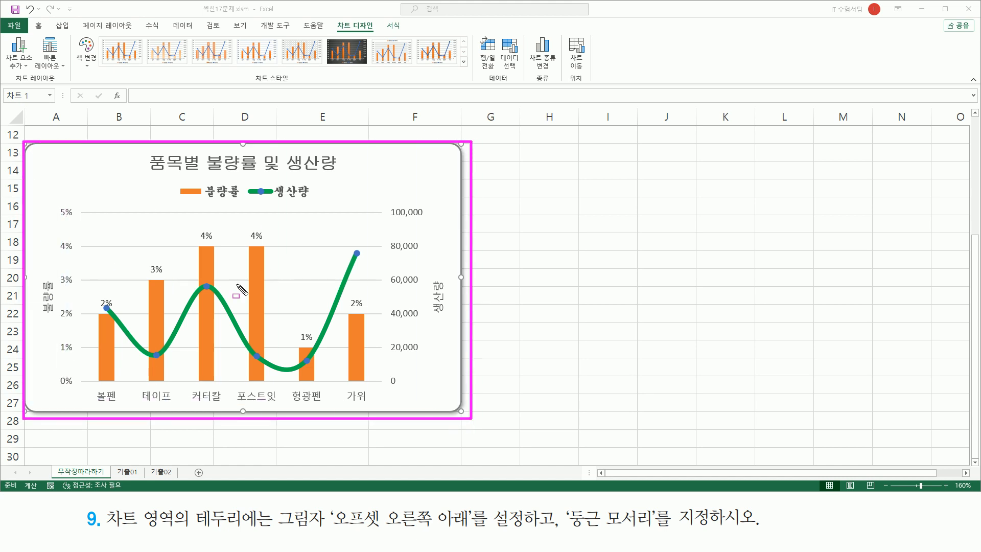
pyautogui.press('Escape')
pyautogui.hotkey('ctrl', 'shift', 'd')
pyautogui.moveTo(149, 151)
pyautogui.mouseDown()
pyautogui.moveTo(217, 168)
pyautogui.moveTo(341, 175)
pyautogui.mouseUp()
pyautogui.moveTo(180, 179); pyautogui.dragTo(316, 200)
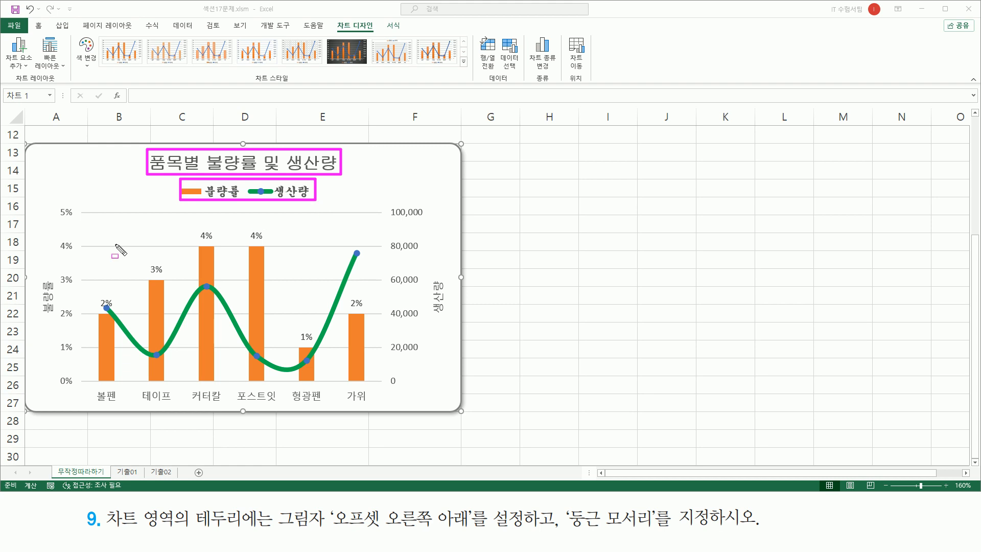
pyautogui.moveTo(60, 202); pyautogui.dragTo(74, 403)
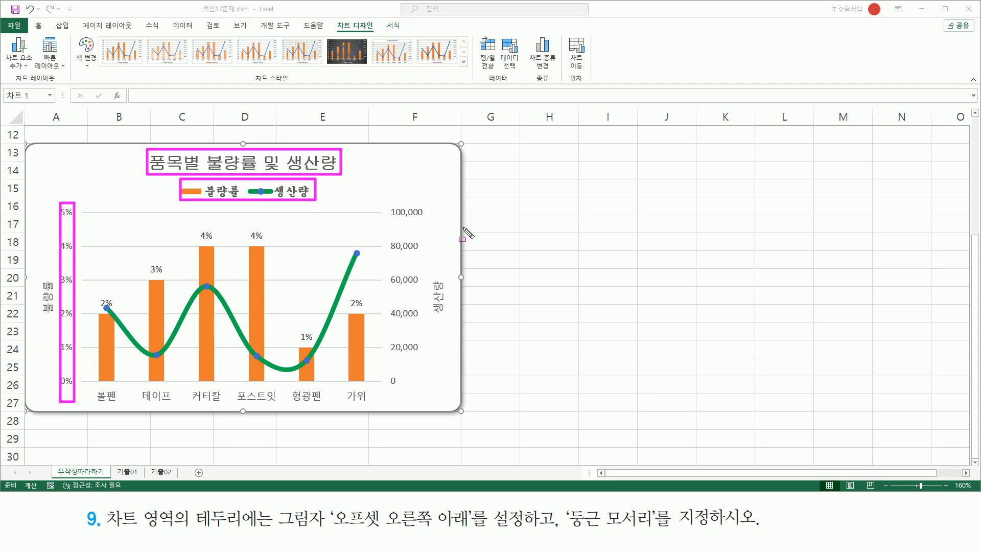
pyautogui.moveTo(388, 206)
pyautogui.mouseDown()
pyautogui.moveTo(396, 382)
pyautogui.moveTo(422, 401)
pyautogui.moveTo(420, 388)
pyautogui.mouseUp()
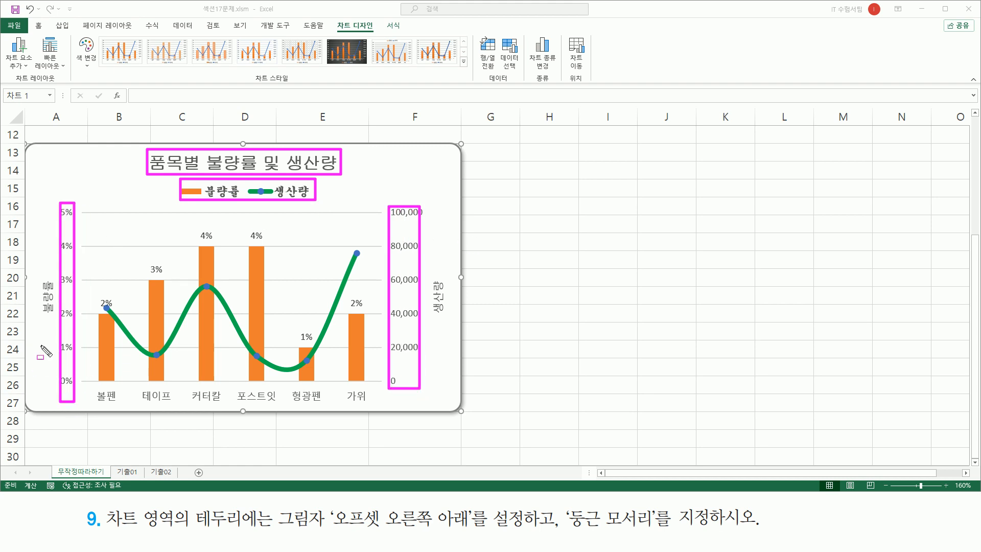
pyautogui.moveTo(41, 275); pyautogui.dragTo(55, 322)
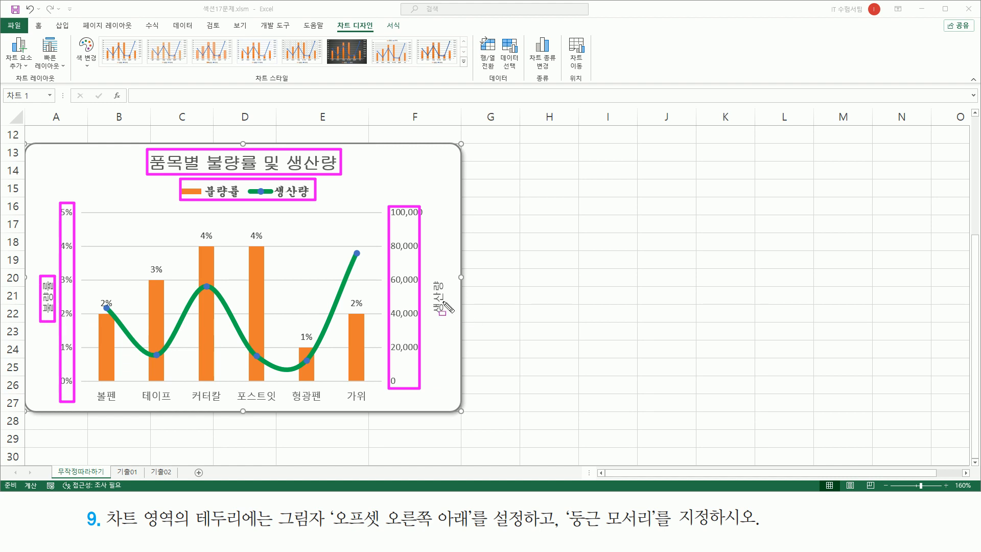
pyautogui.moveTo(430, 272); pyautogui.dragTo(451, 318)
pyautogui.moveTo(98, 384)
pyautogui.mouseDown()
pyautogui.moveTo(110, 402)
pyautogui.moveTo(363, 401)
pyautogui.mouseUp()
pyautogui.moveTo(76, 202)
pyautogui.mouseDown()
pyautogui.moveTo(204, 341)
pyautogui.moveTo(391, 399)
pyautogui.moveTo(386, 389)
pyautogui.mouseUp()
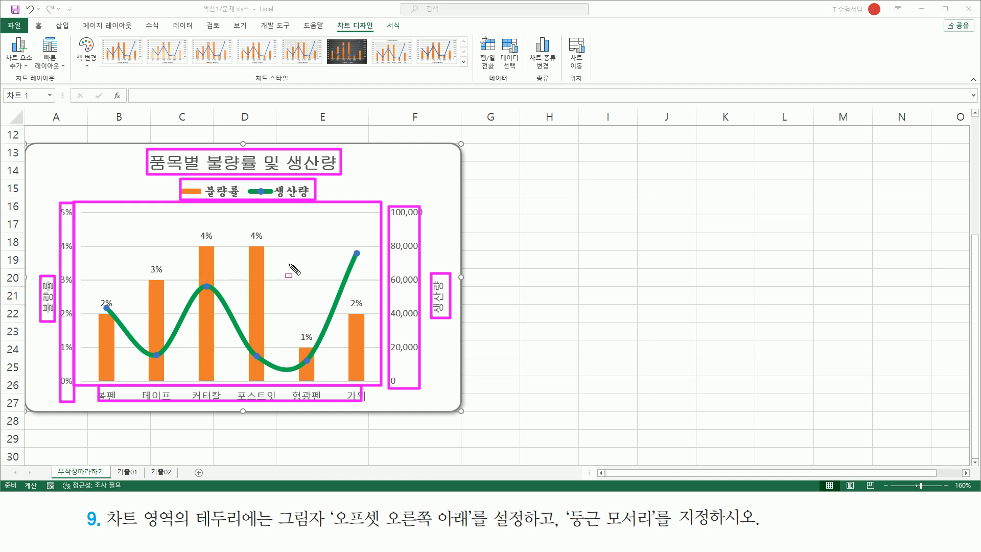
pyautogui.moveTo(96, 292); pyautogui.dragTo(119, 317)
pyautogui.moveTo(141, 259); pyautogui.dragTo(165, 277)
pyautogui.moveTo(195, 226)
pyautogui.mouseDown()
pyautogui.moveTo(217, 244)
pyautogui.moveTo(266, 250)
pyautogui.mouseUp()
pyautogui.moveTo(296, 325); pyautogui.dragTo(315, 350)
pyautogui.moveTo(342, 296); pyautogui.dragTo(381, 314)
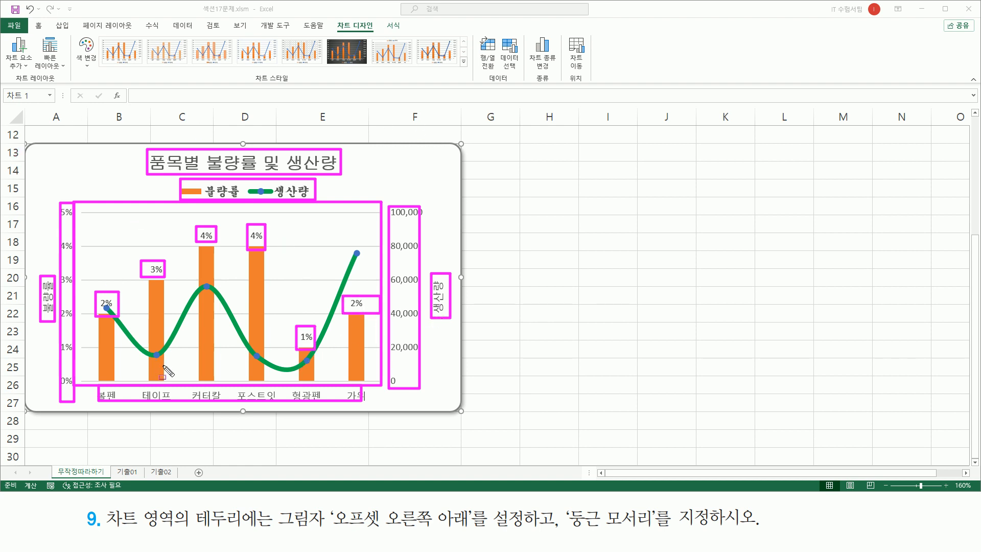
pyautogui.press('Escape')
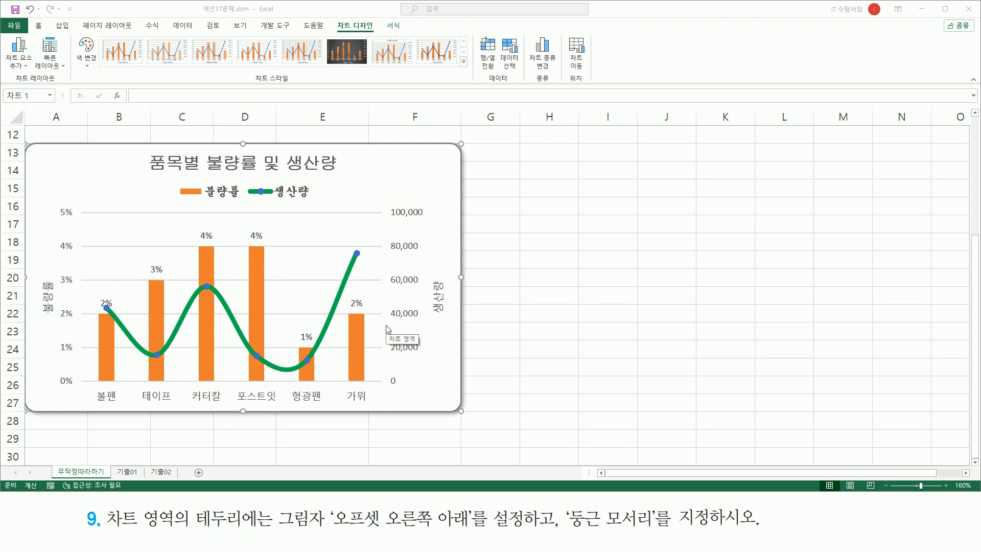
pyautogui.doubleClick(575, 277)
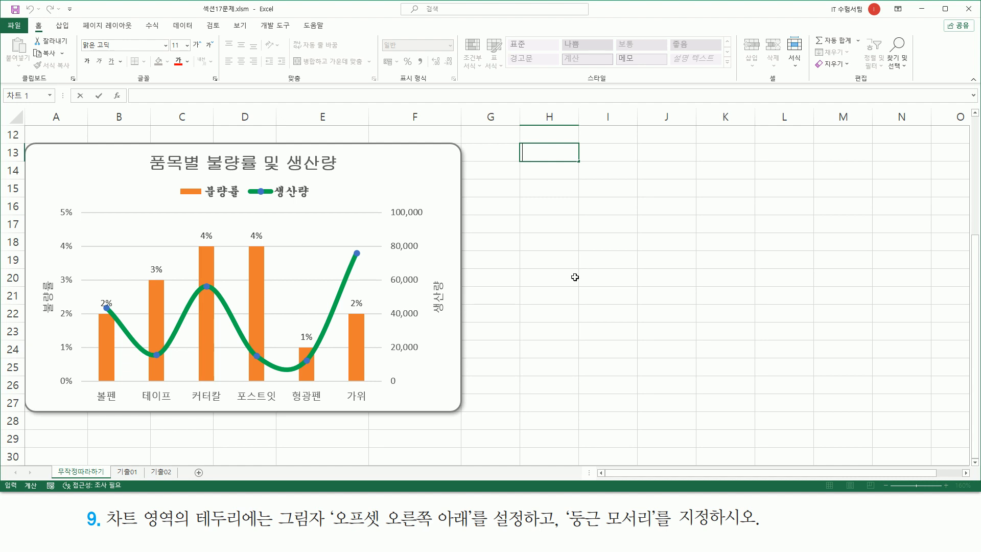